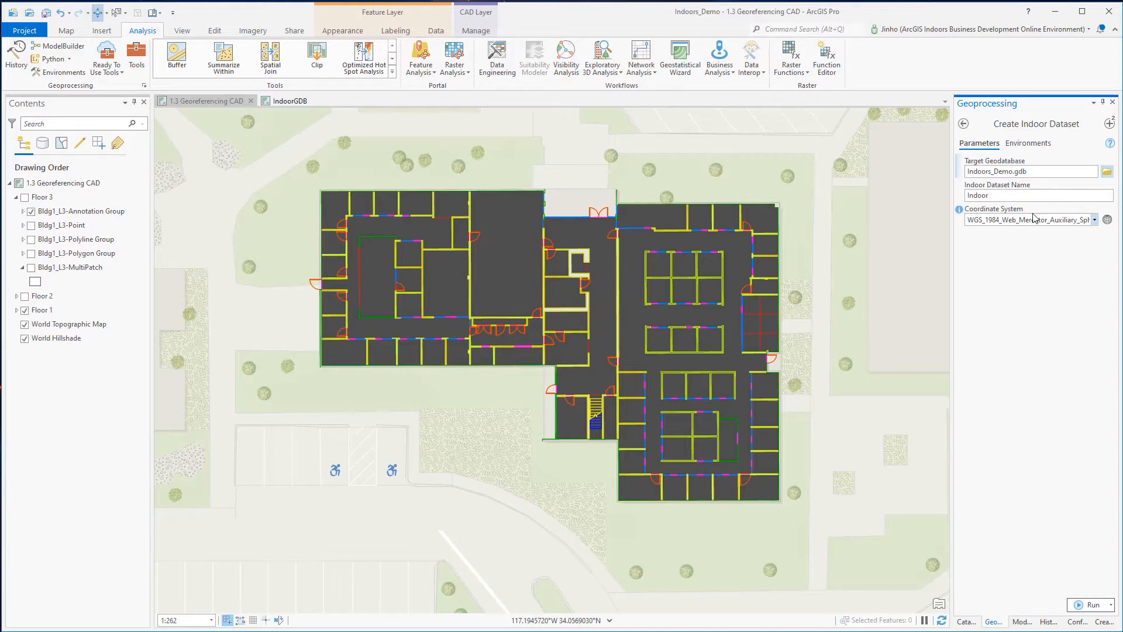
Inspect the coordinate system settings of the Create Indoor Dataset tool and leave them as they are.
left_click(1107, 220)
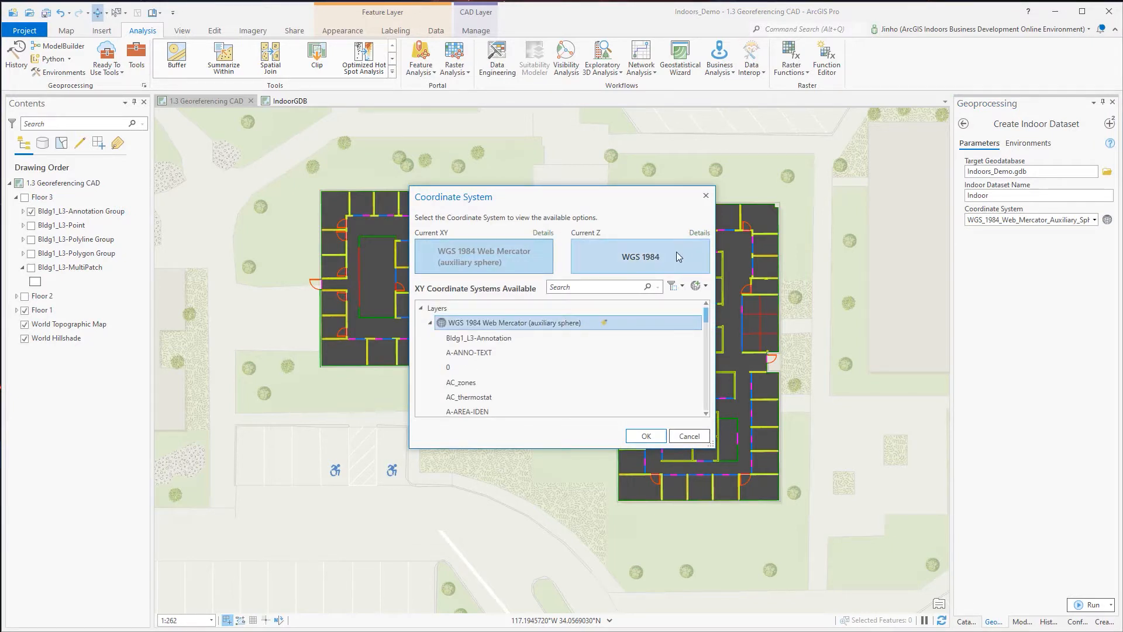
left_click(706, 196)
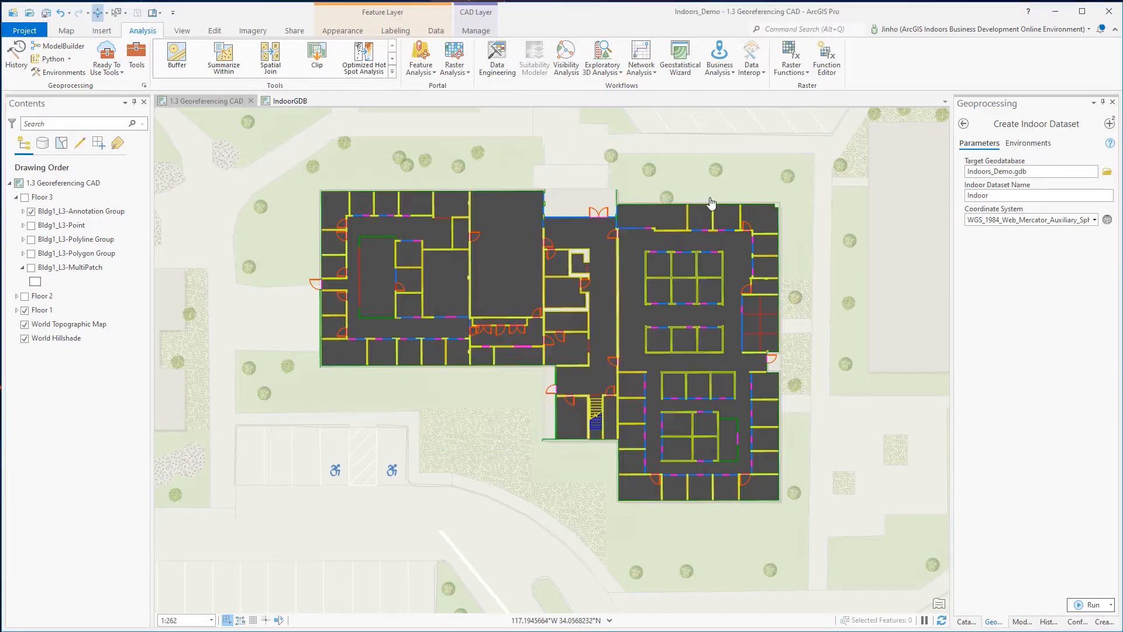
Run the Create Indoors Database tool on Indoors_Demo.gdb with the Create Indoors Network option enabled.
left_click(1108, 124)
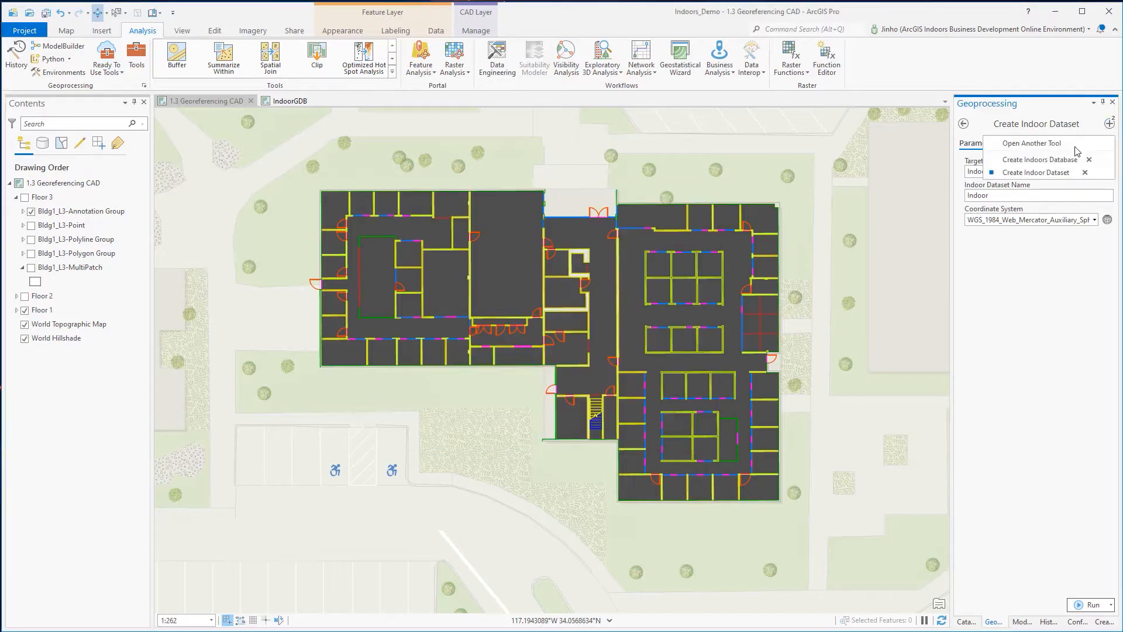
left_click(1040, 159)
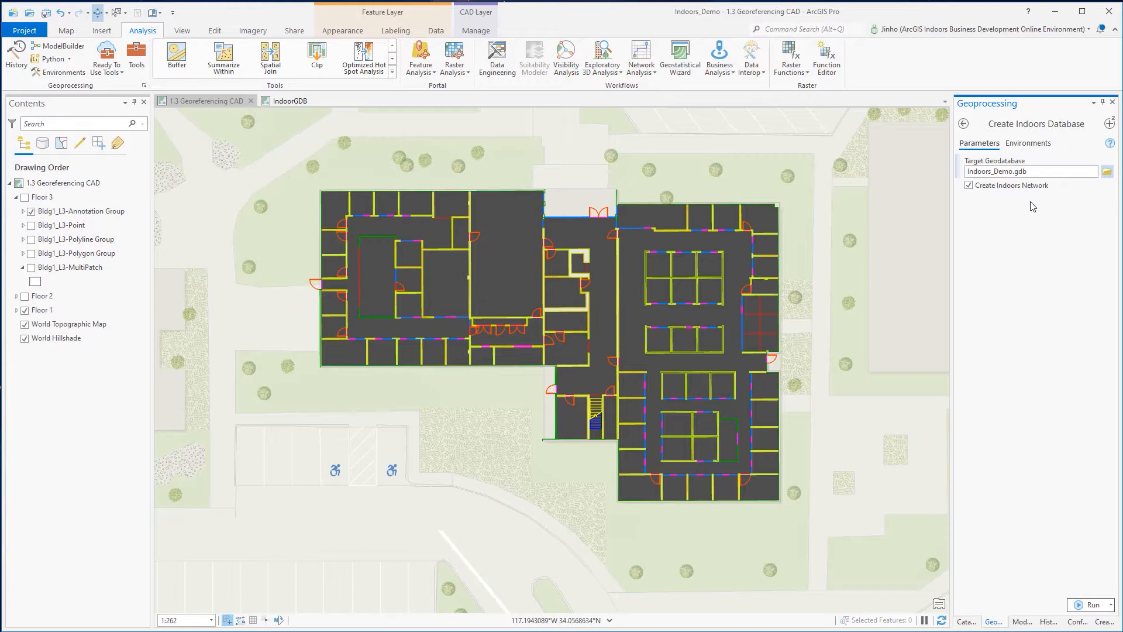
left_click(1043, 172)
left_click(1041, 224)
left_click(1090, 606)
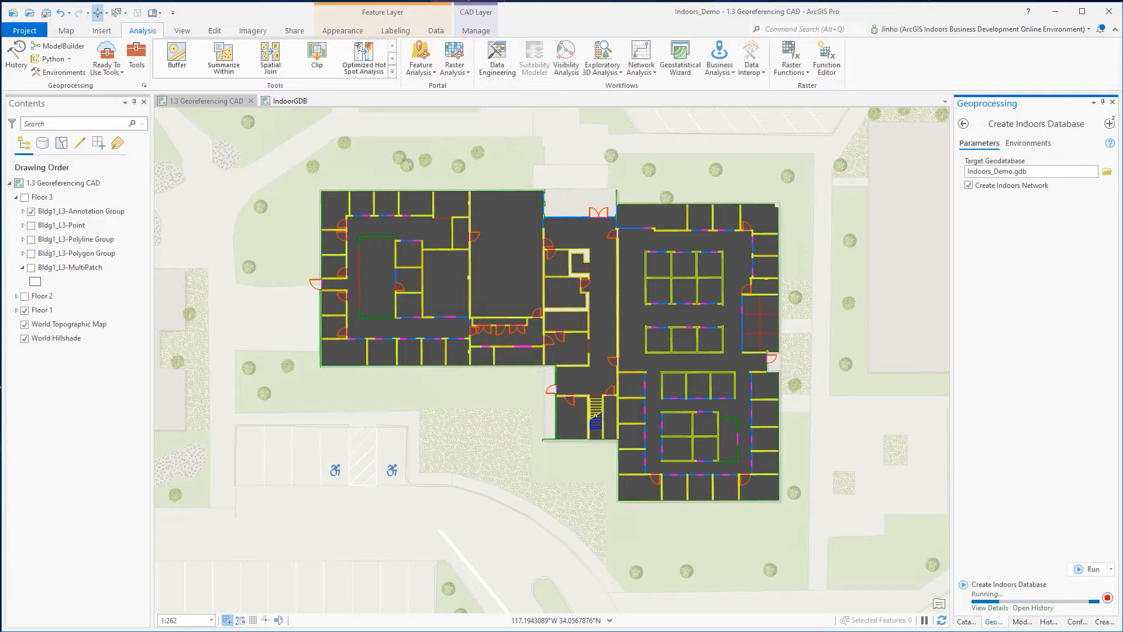
Refresh the Indoors_Demo.gdb geodatabase in the project's Indoors_Video_Demo folder.
left_click(975, 621)
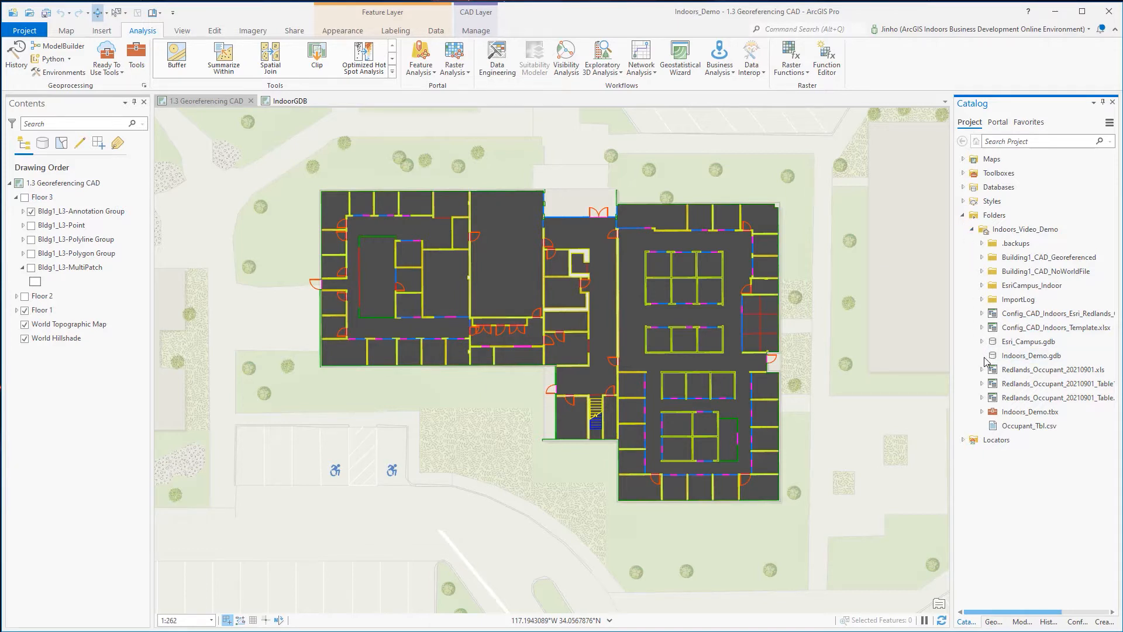
right_click(1009, 356)
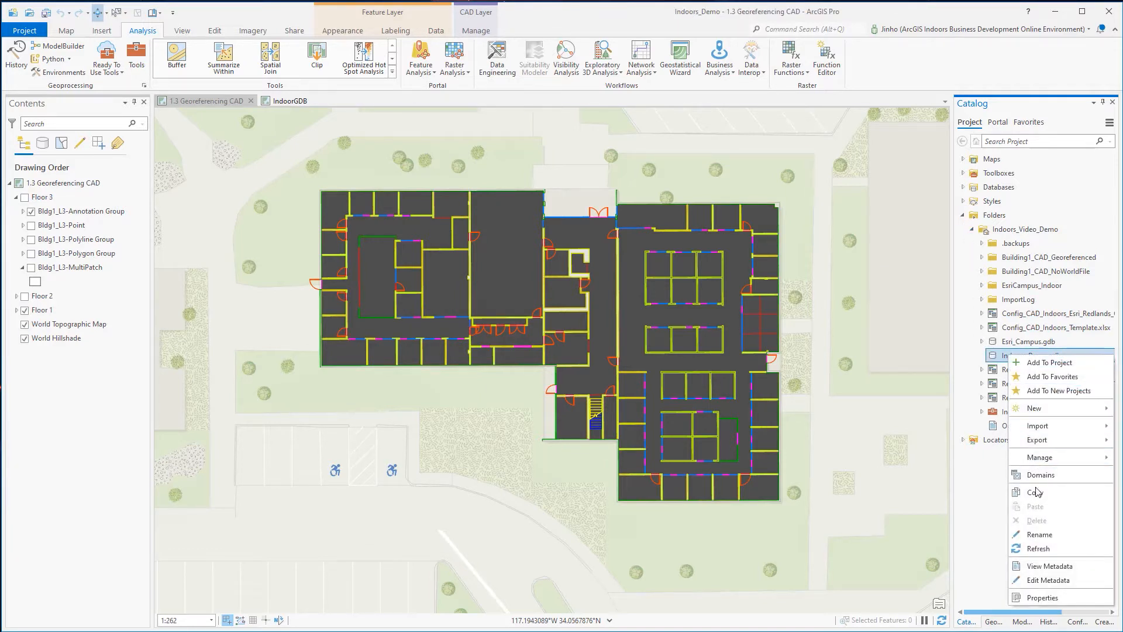
left_click(1038, 548)
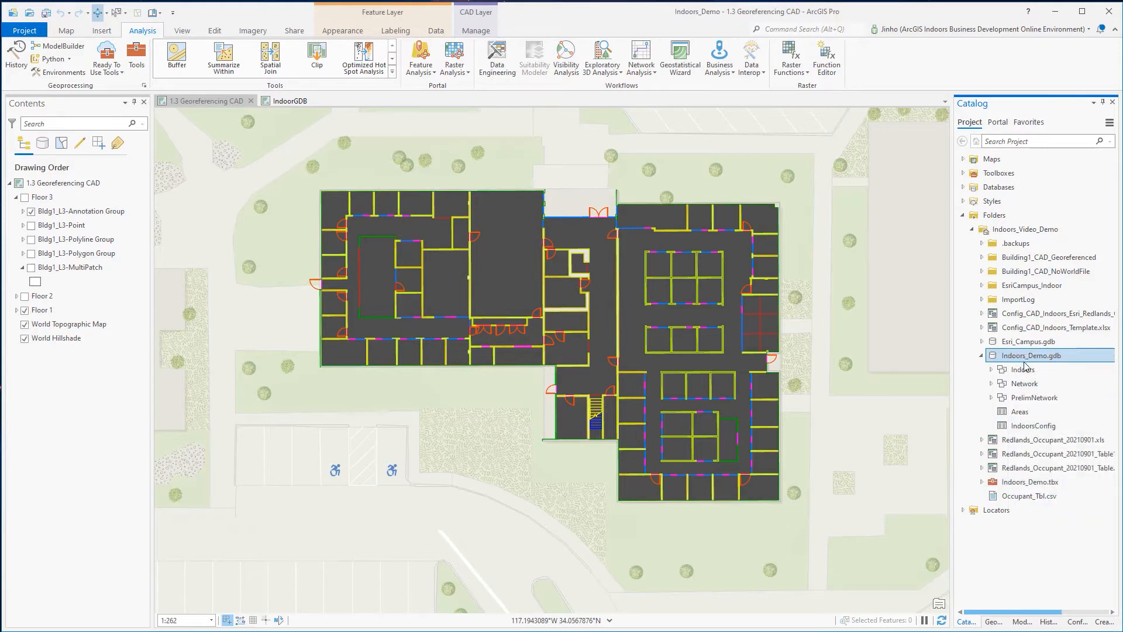
Expand the Indoors, Network and PrelimNetwork datasets of Indoors_Demo.gdb and examine the feature classes inside them.
left_click(991, 369)
scroll(996, 409, "down", 3)
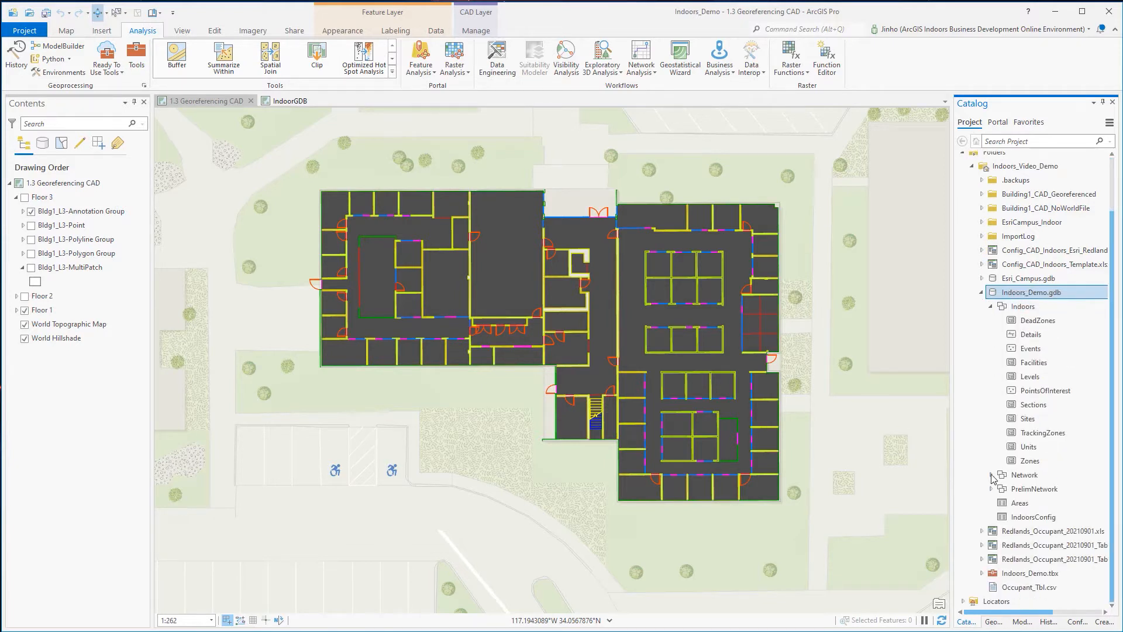
left_click(991, 475)
scroll(992, 477, "down", 2)
left_click(991, 489)
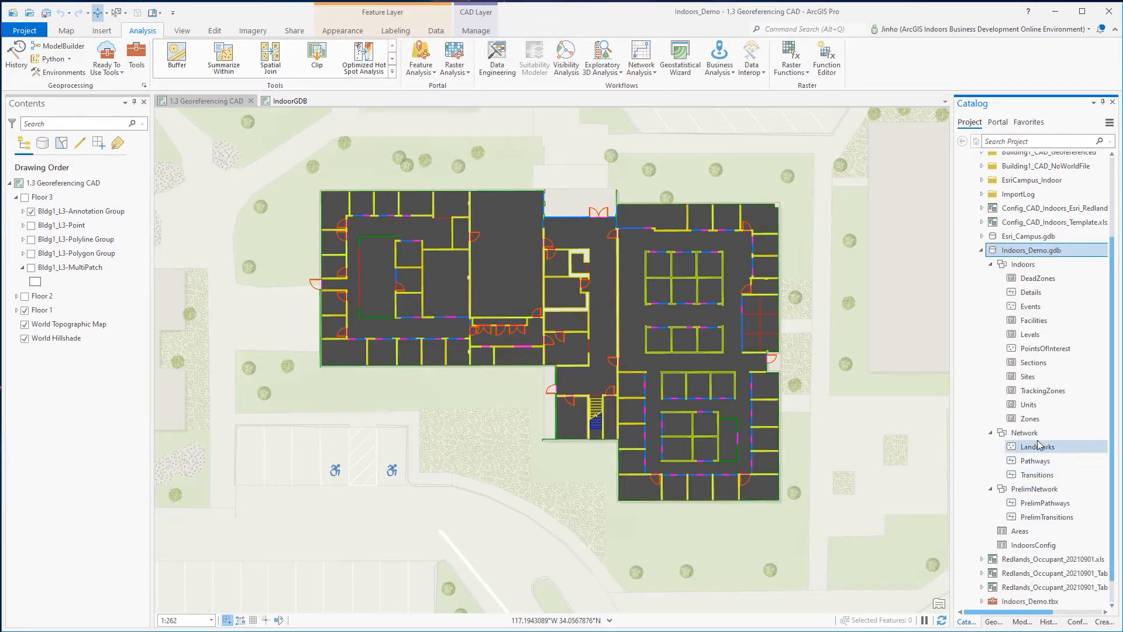
scroll(1006, 468, "down", 2)
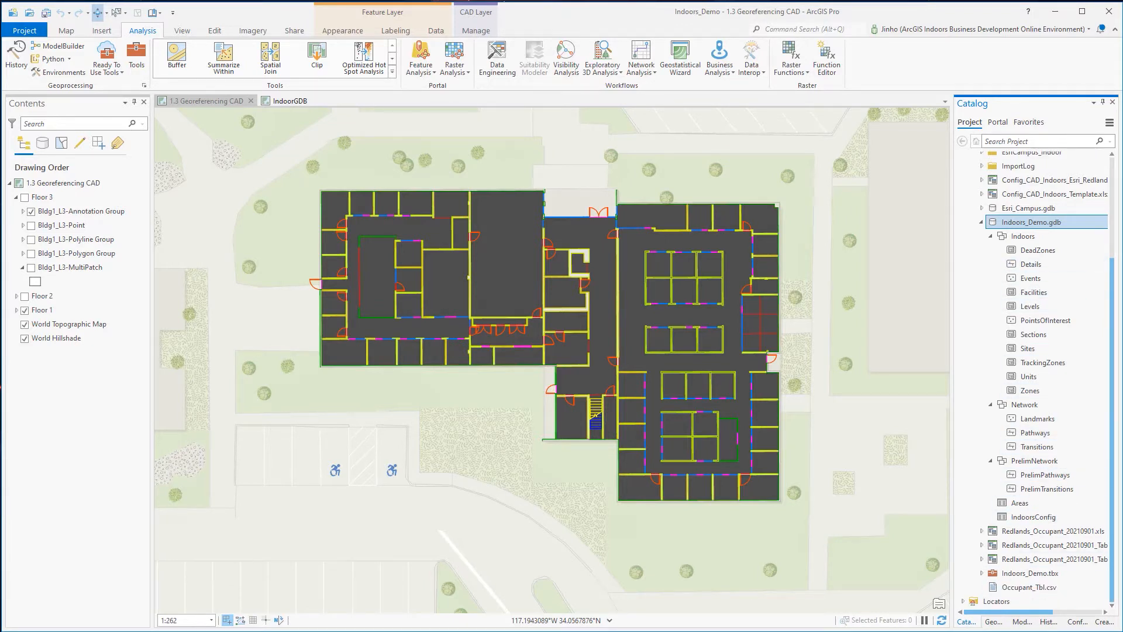
Switch to the Building L configuration workbook in Excel, then narrow the SOURCE_PATH column and widen the LEVEL_ID column on the Source Files sheet.
left_click_drag(1001, 631, 712, 222)
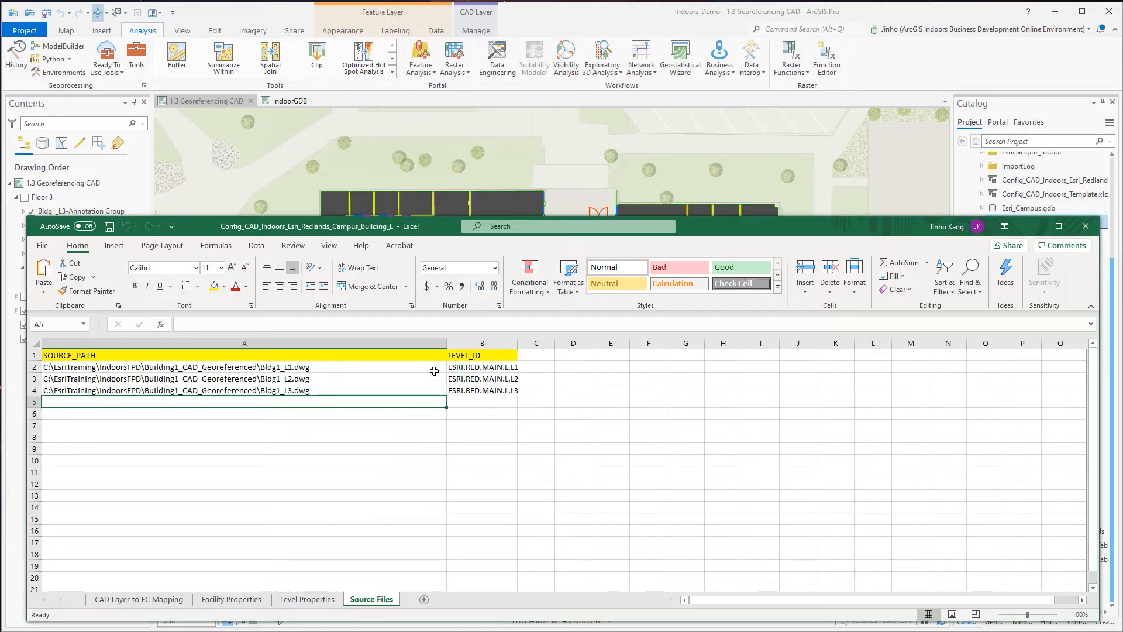
left_click_drag(446, 342, 366, 344)
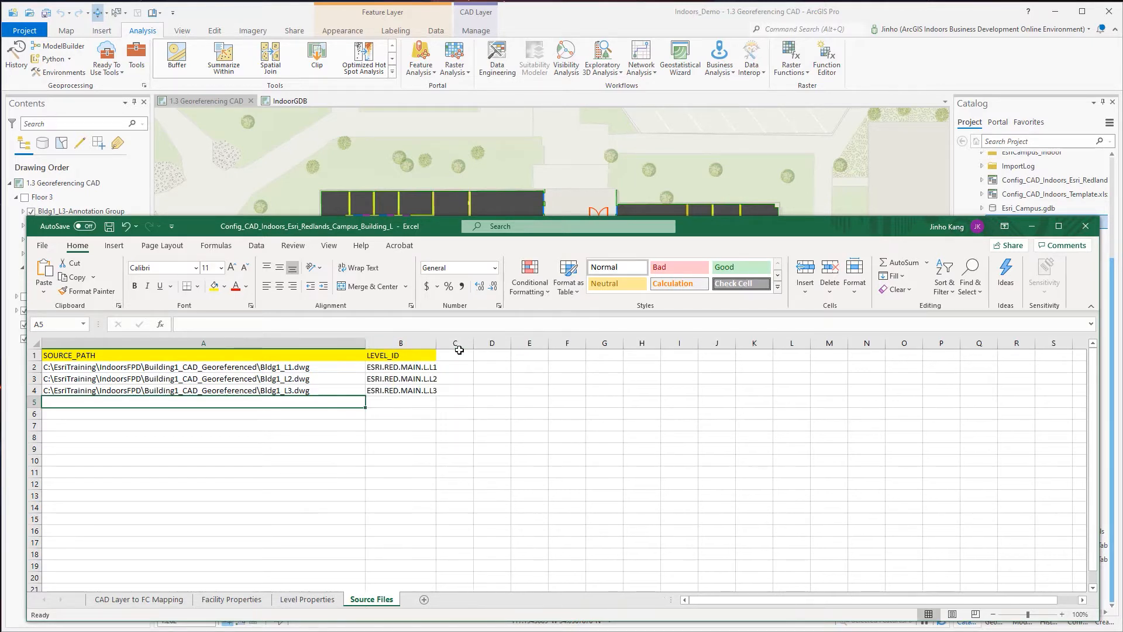
left_click_drag(437, 343, 479, 344)
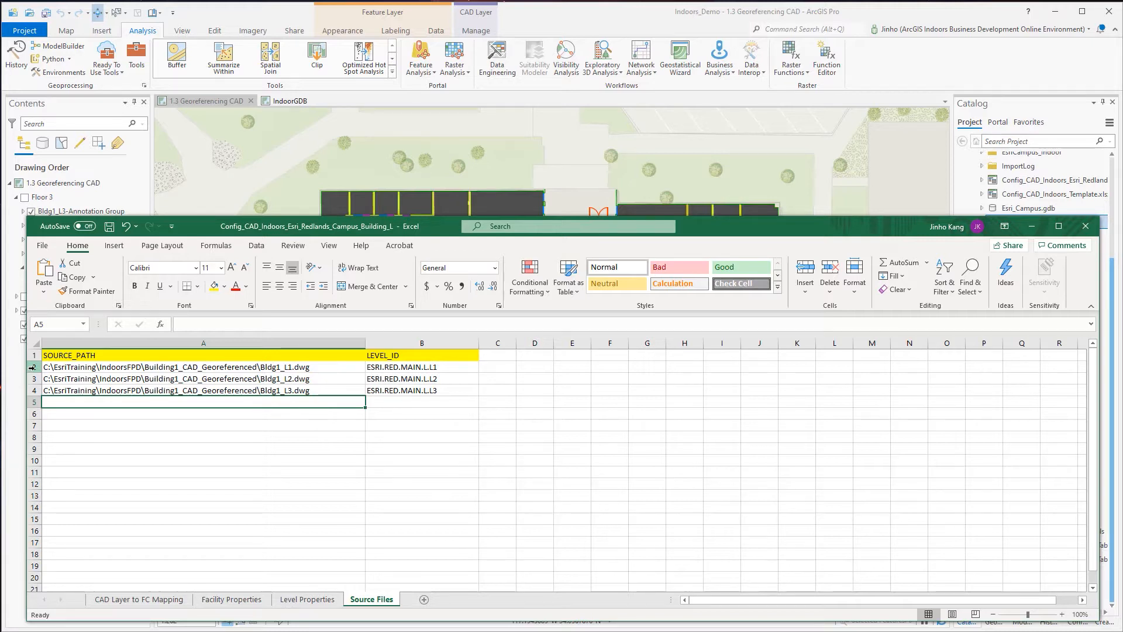
Examine the source CAD file paths and matching level IDs for the three floors on the Source Files sheet.
left_click(33, 367)
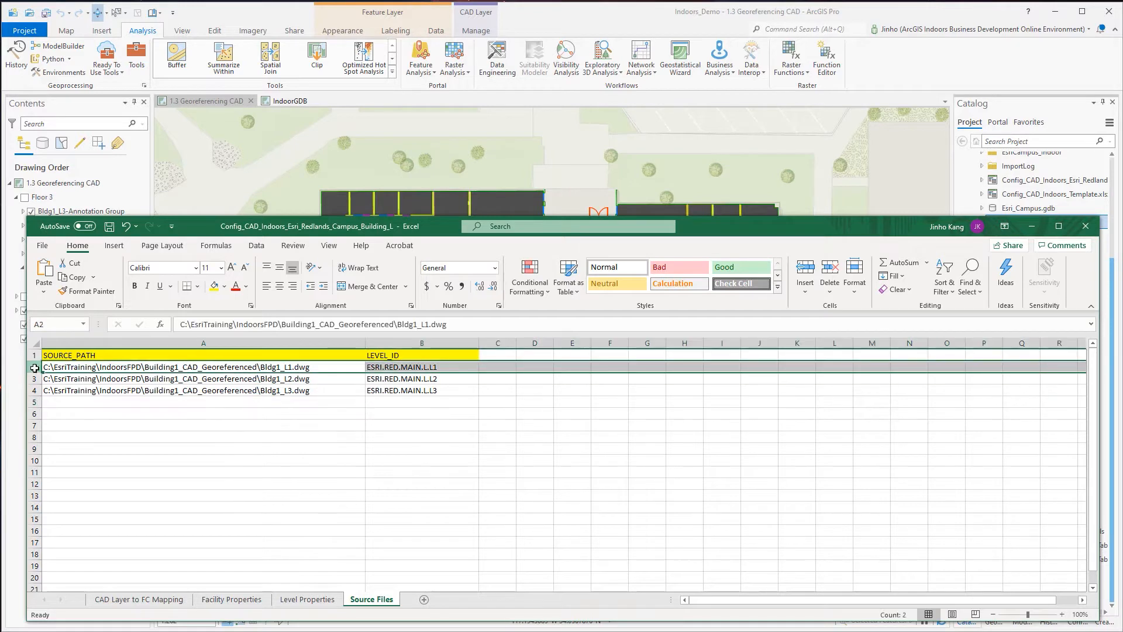
left_click(63, 377)
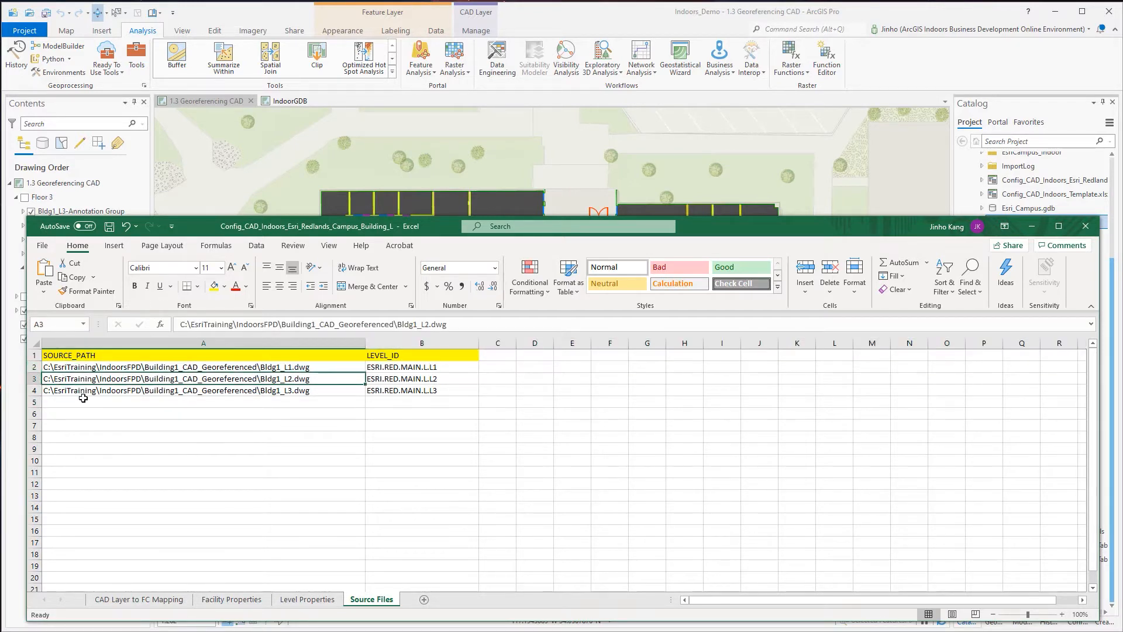
left_click(85, 397)
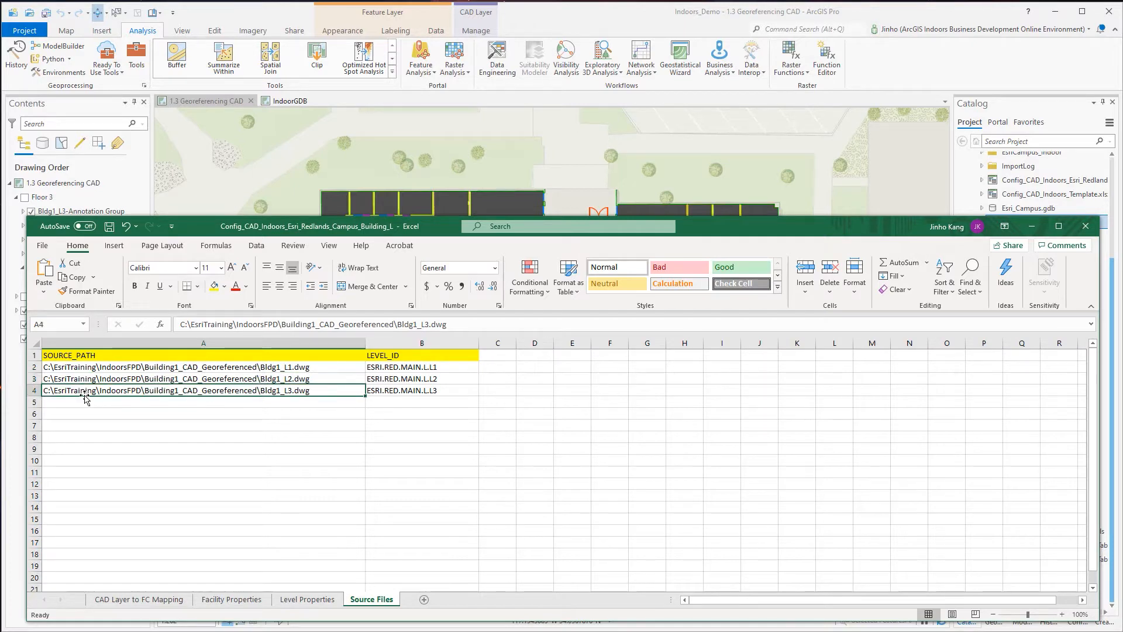
left_click(434, 366)
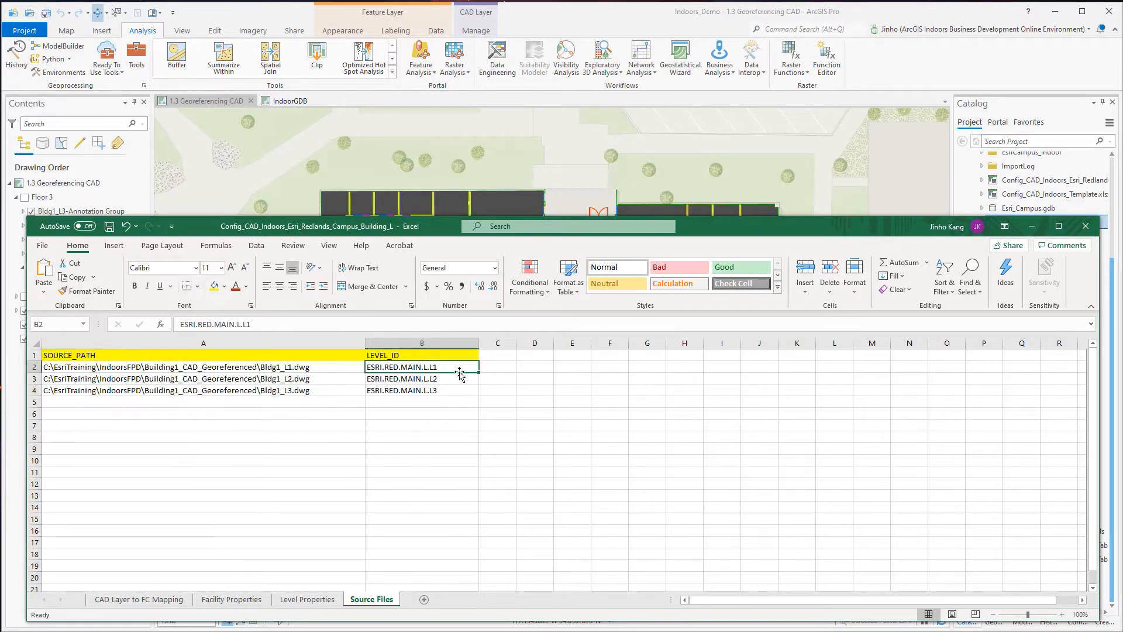
left_click(461, 381)
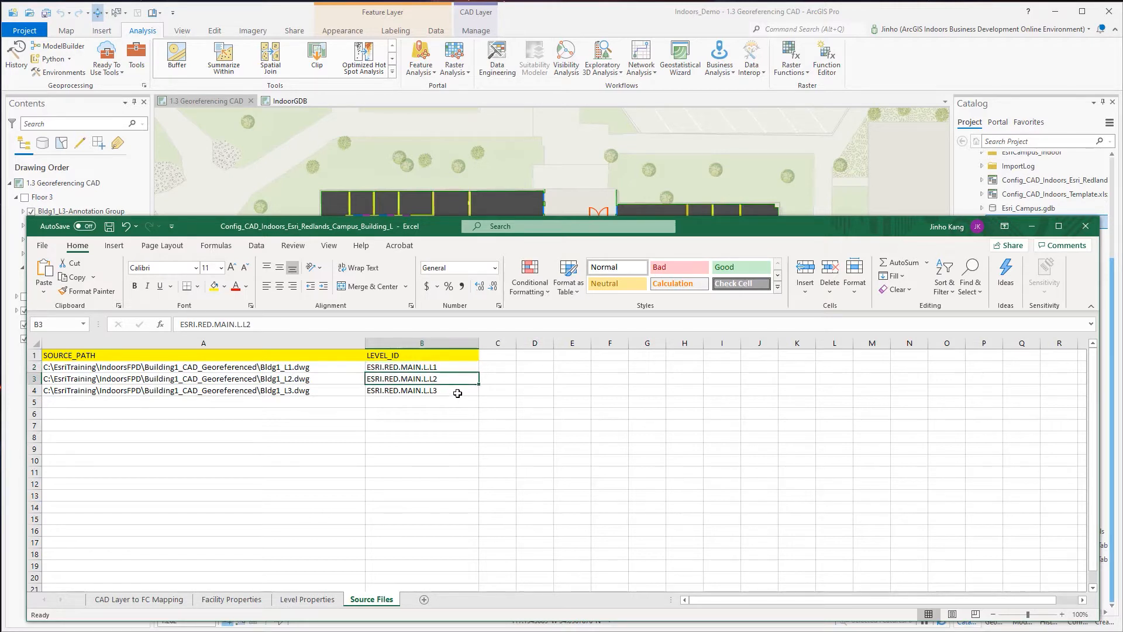
left_click(457, 393)
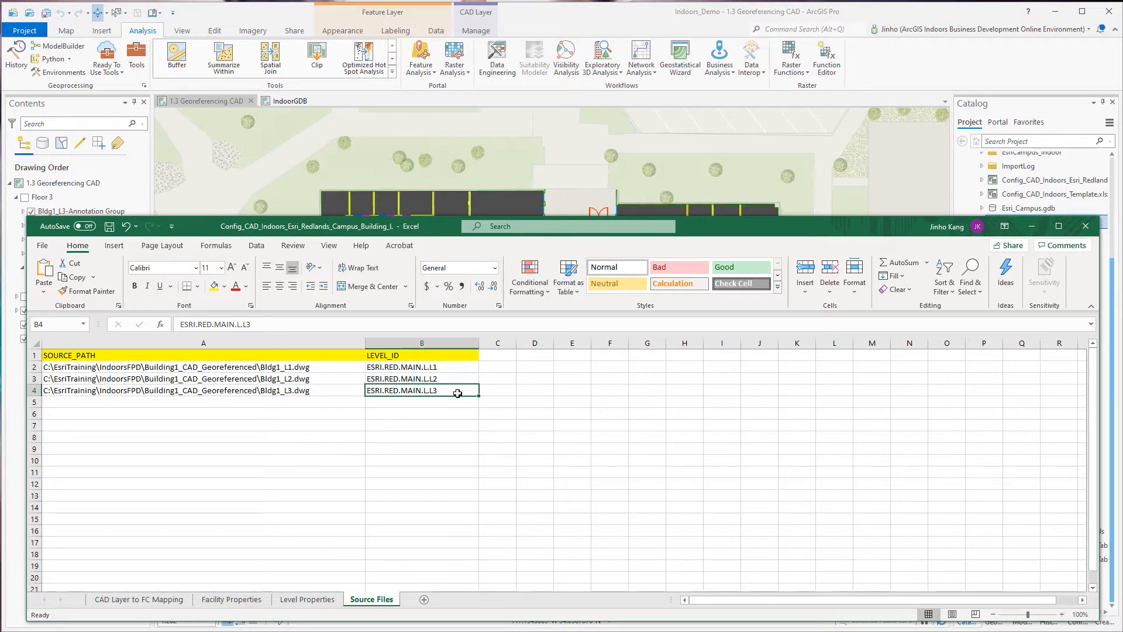
Widen the SITE_ID column on the Facility Properties sheet and inspect its header note and the site ID in row 2.
left_click(248, 601)
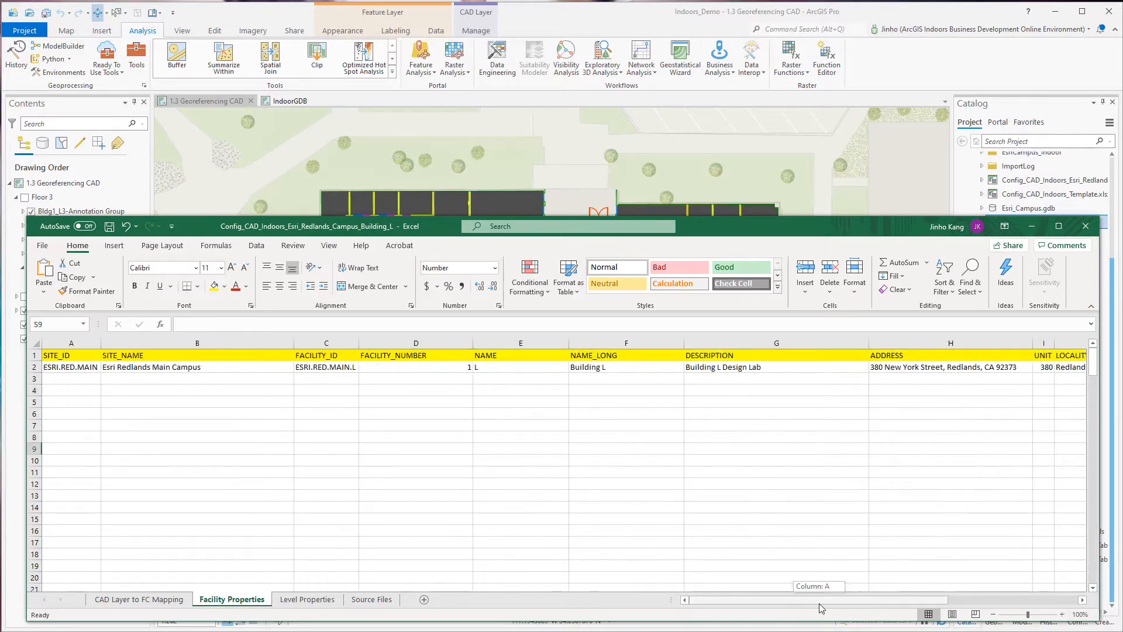
left_click_drag(819, 602, 800, 607)
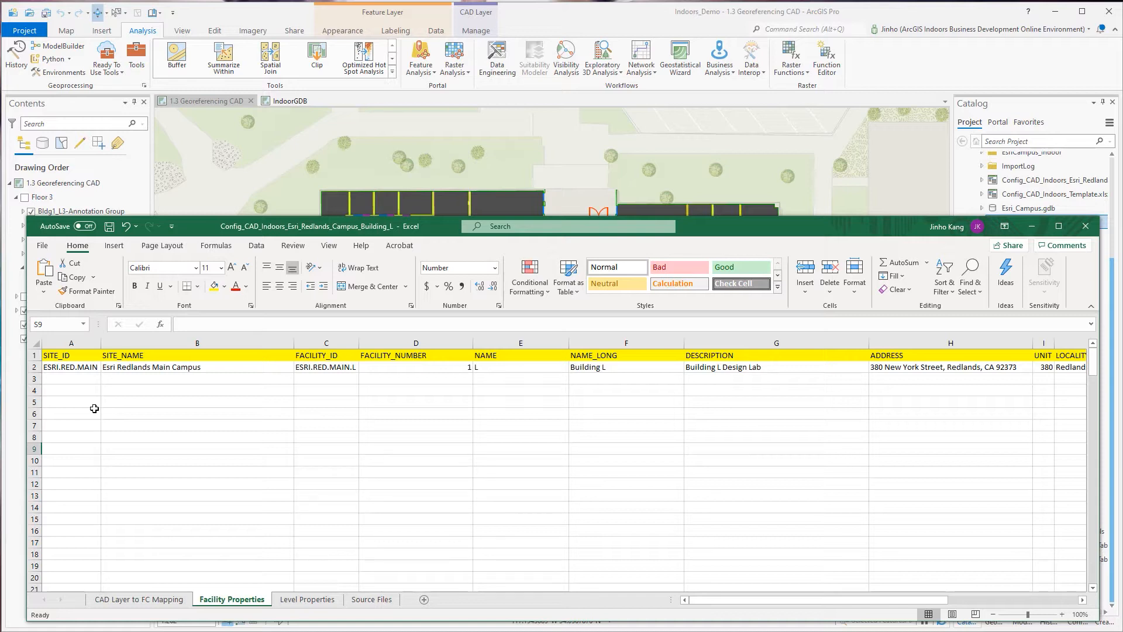
left_click(87, 359)
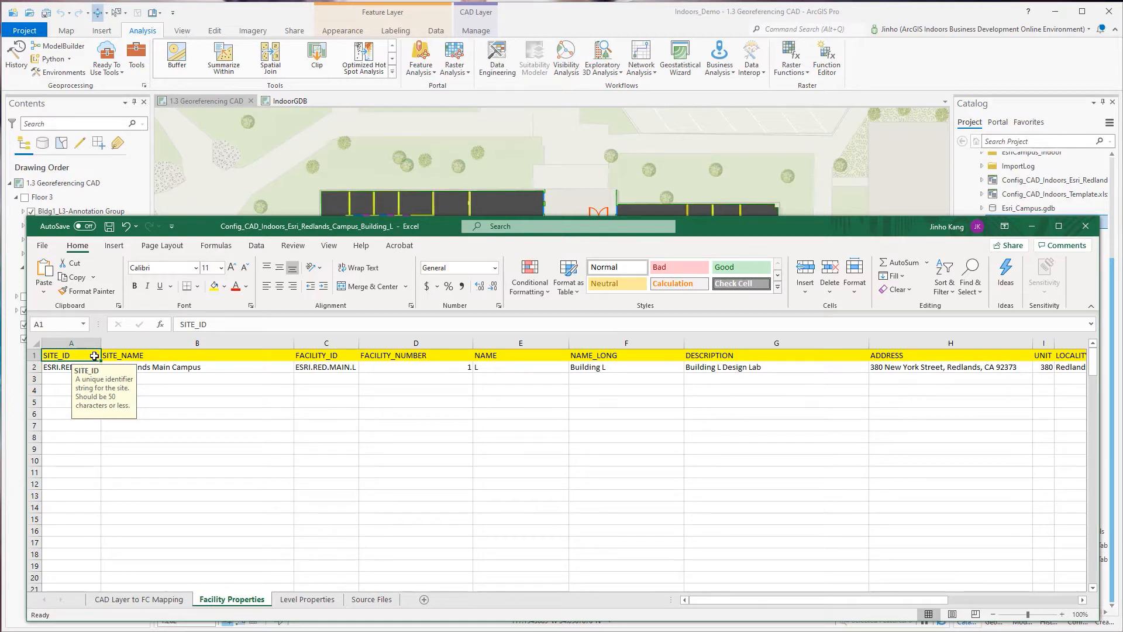
left_click_drag(101, 344, 112, 343)
left_click(68, 388)
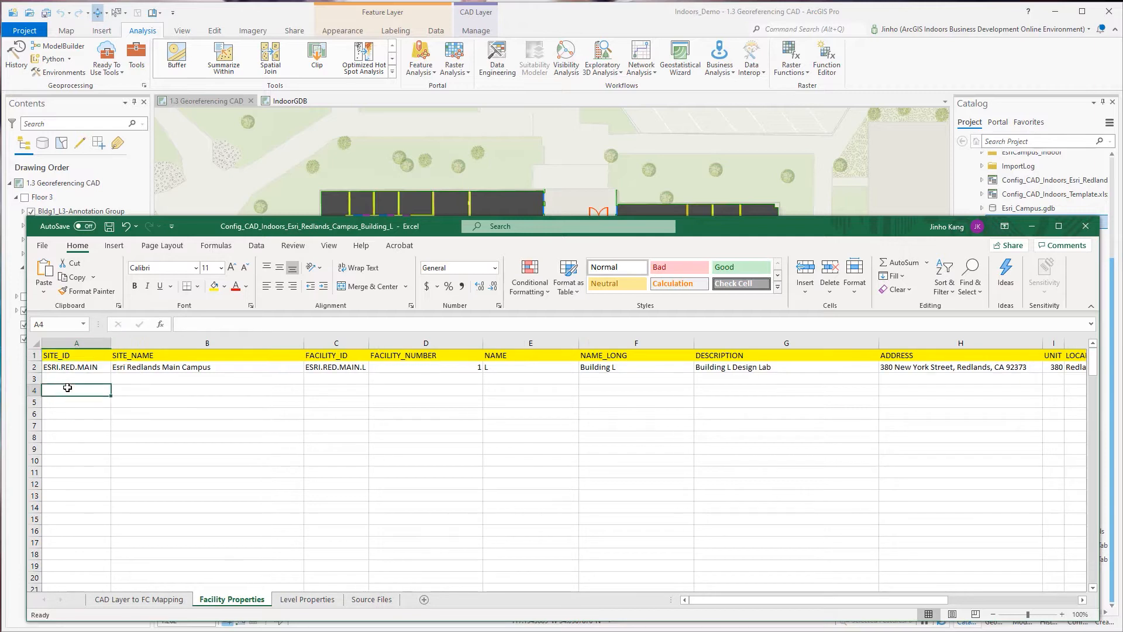
left_click(103, 367)
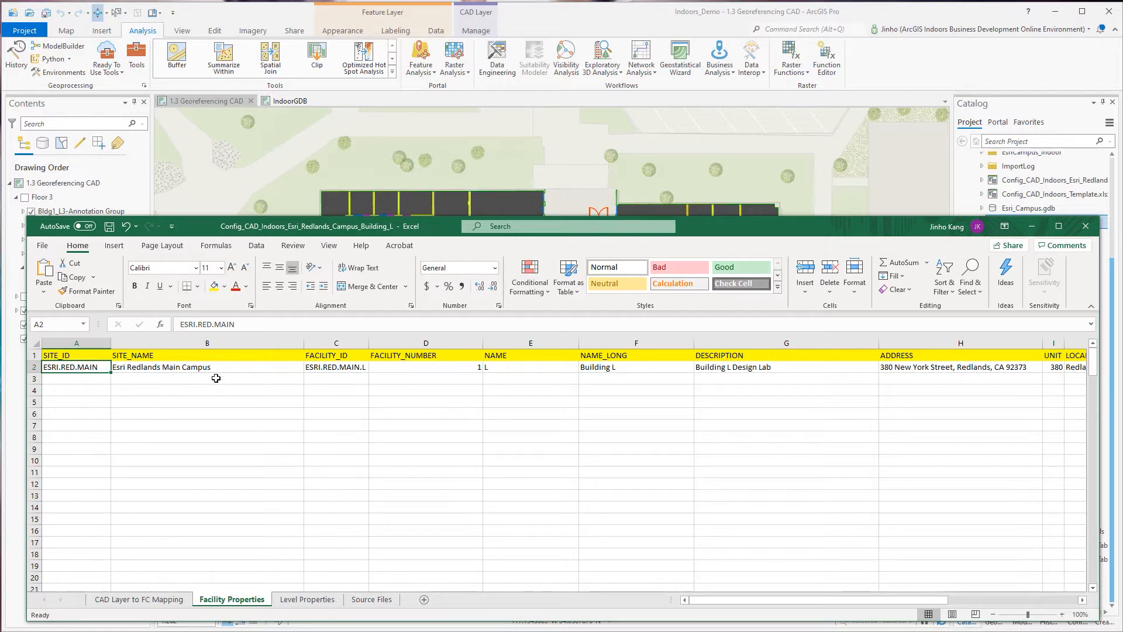
Read the SITE_NAME and FACILITY_ID header notes and widen the FACILITY_ID column slightly.
left_click(266, 356)
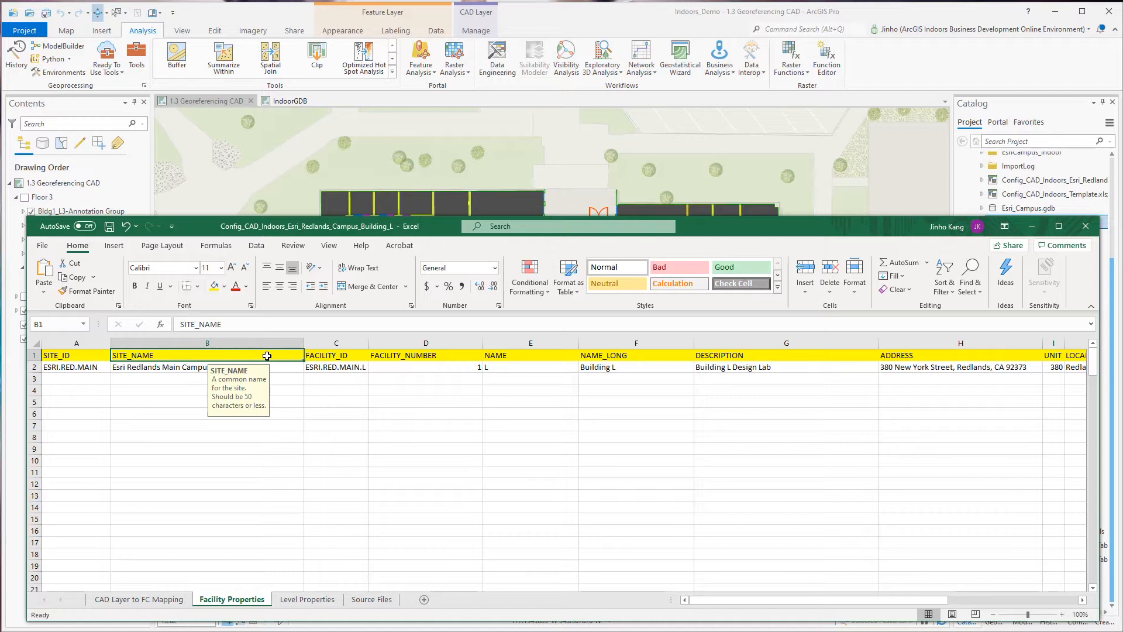
left_click(357, 356)
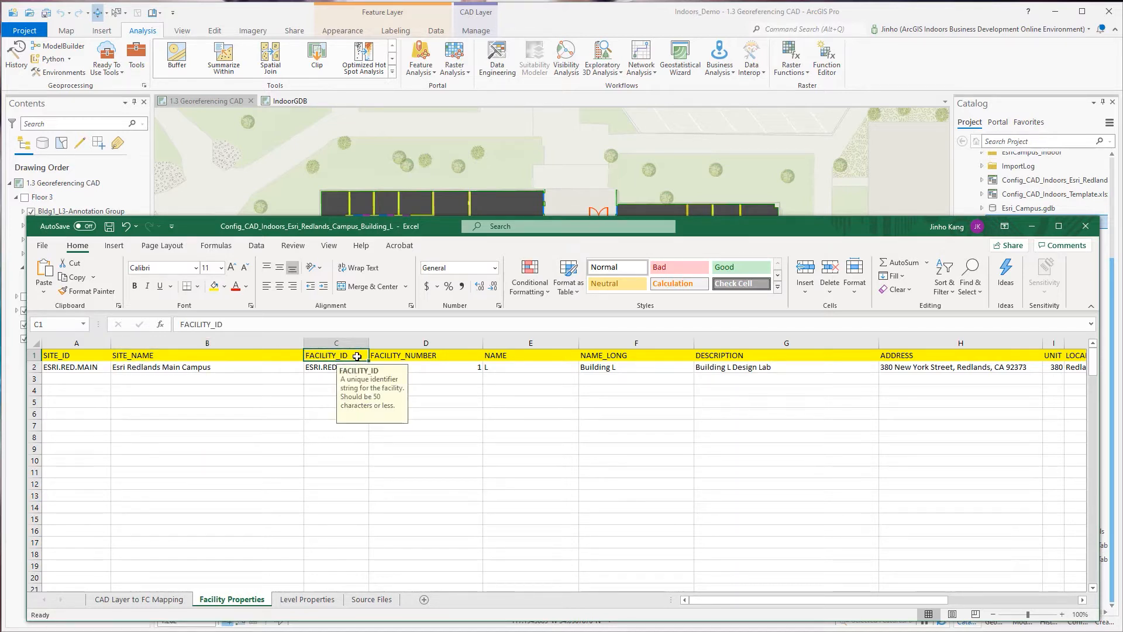
key("Down")
key("Down")
key("Down")
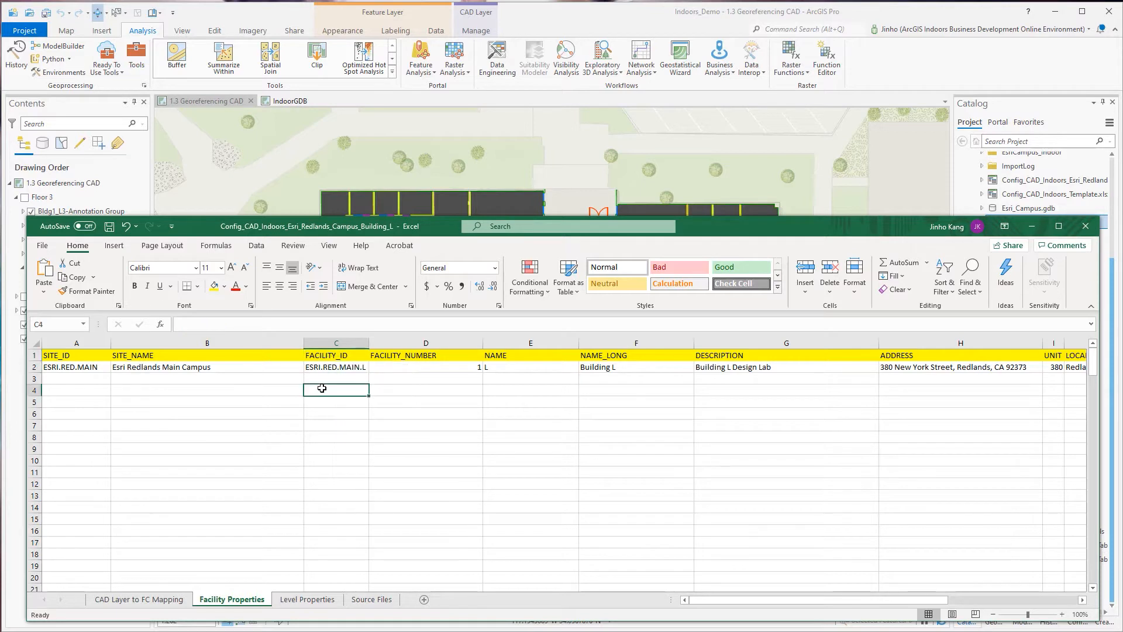
left_click_drag(369, 344, 382, 344)
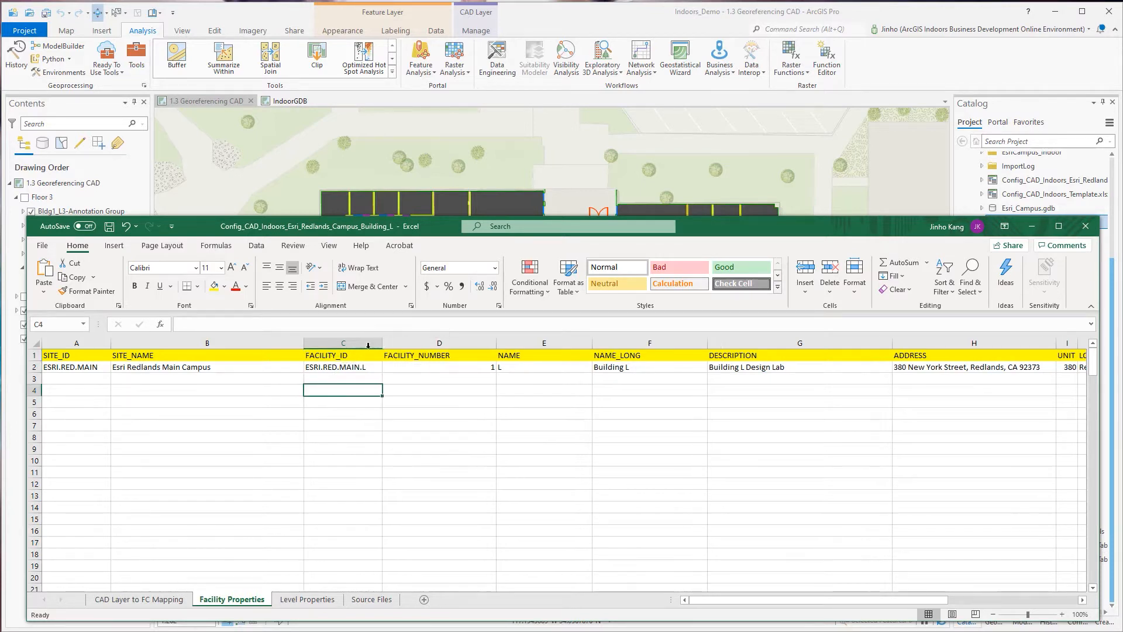
Highlight the site ID portion and the building letter within the FACILITY_ID value in row 2 to examine its structure.
left_click(377, 368)
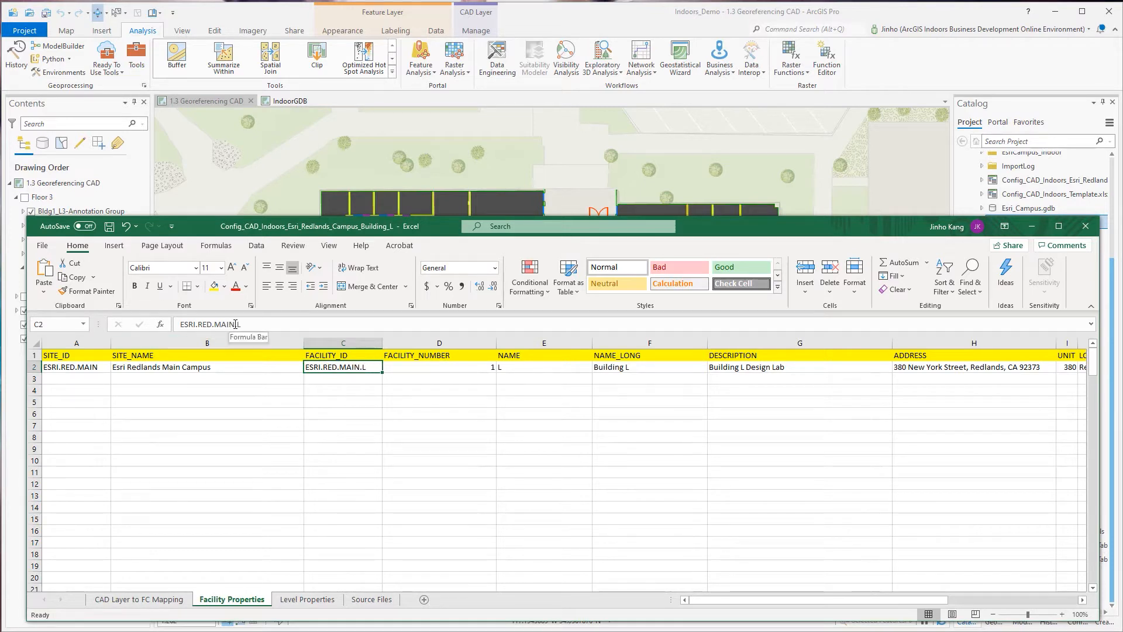
left_click_drag(235, 324, 172, 321)
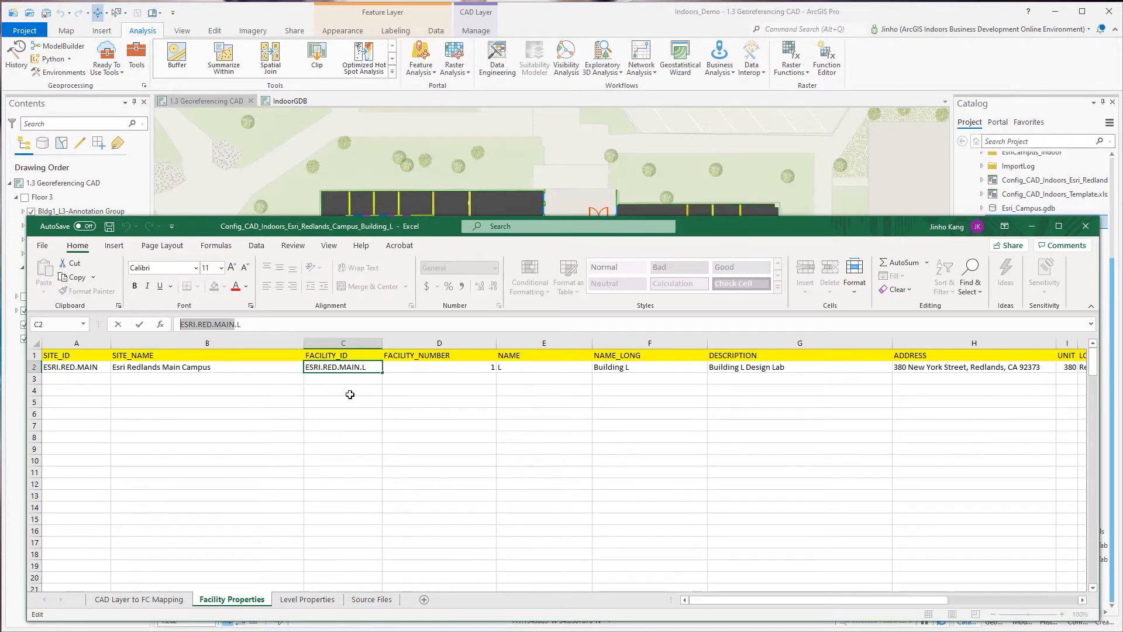
key("Escape")
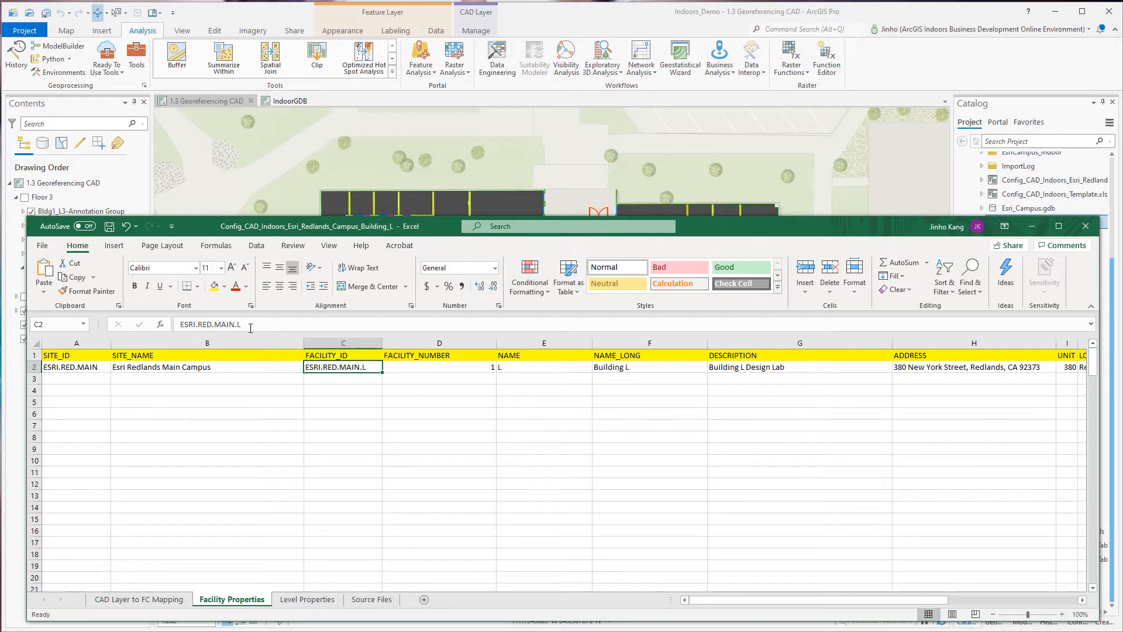
left_click_drag(243, 324, 237, 324)
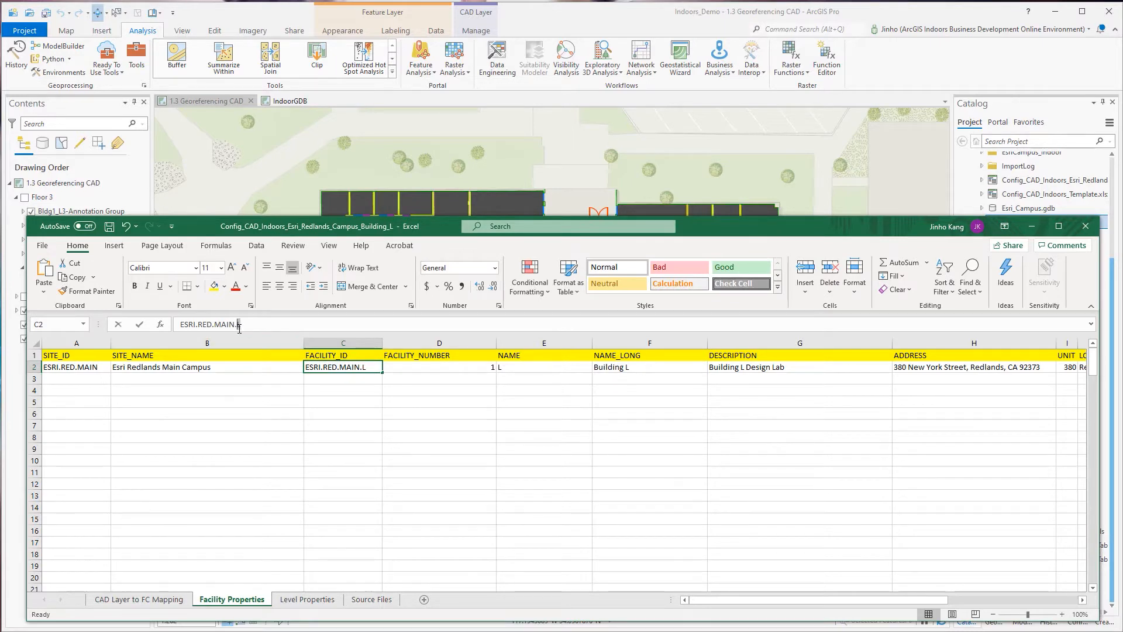
Read the FACILITY_NUMBER header note, narrow that column to fit its header and inspect the number in row 2.
left_click(367, 390)
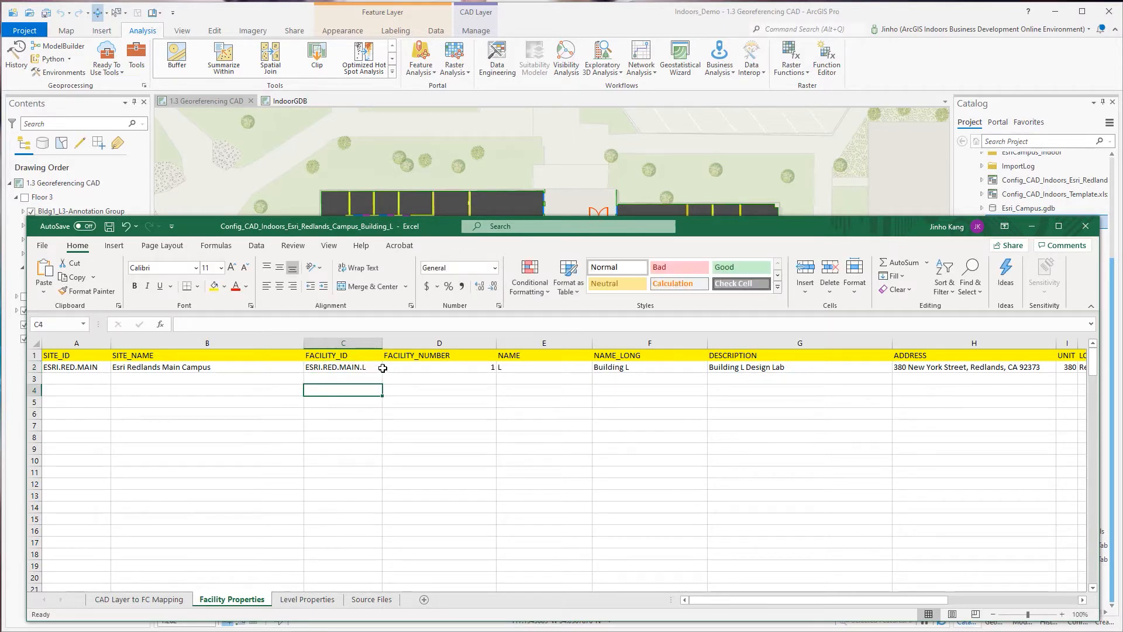
left_click(486, 356)
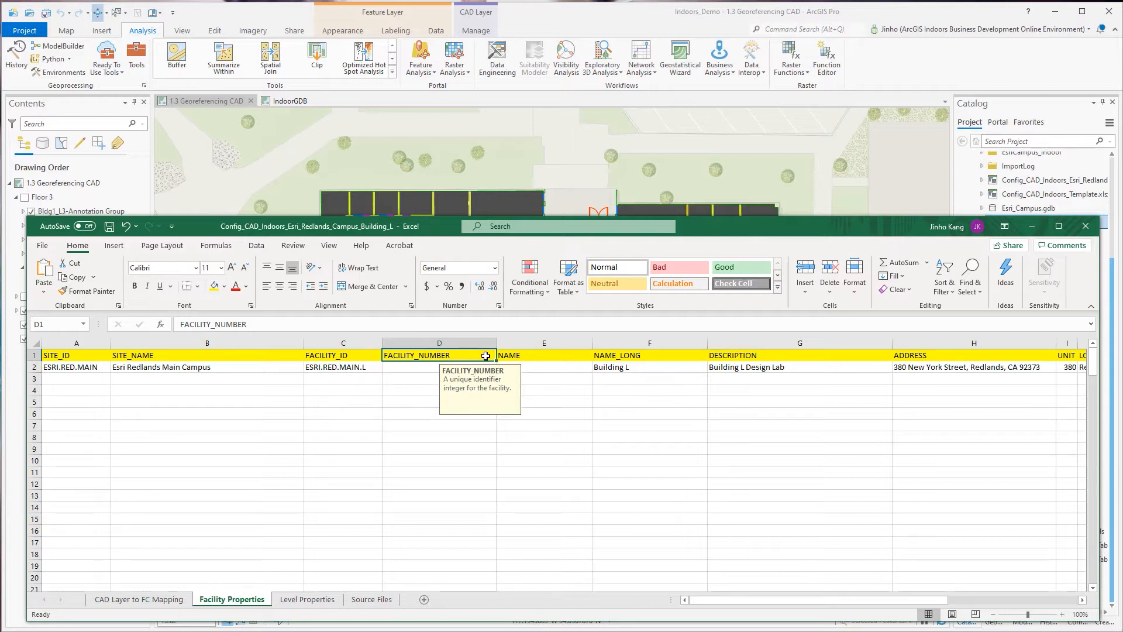
left_click(427, 377)
left_click_drag(496, 345, 459, 346)
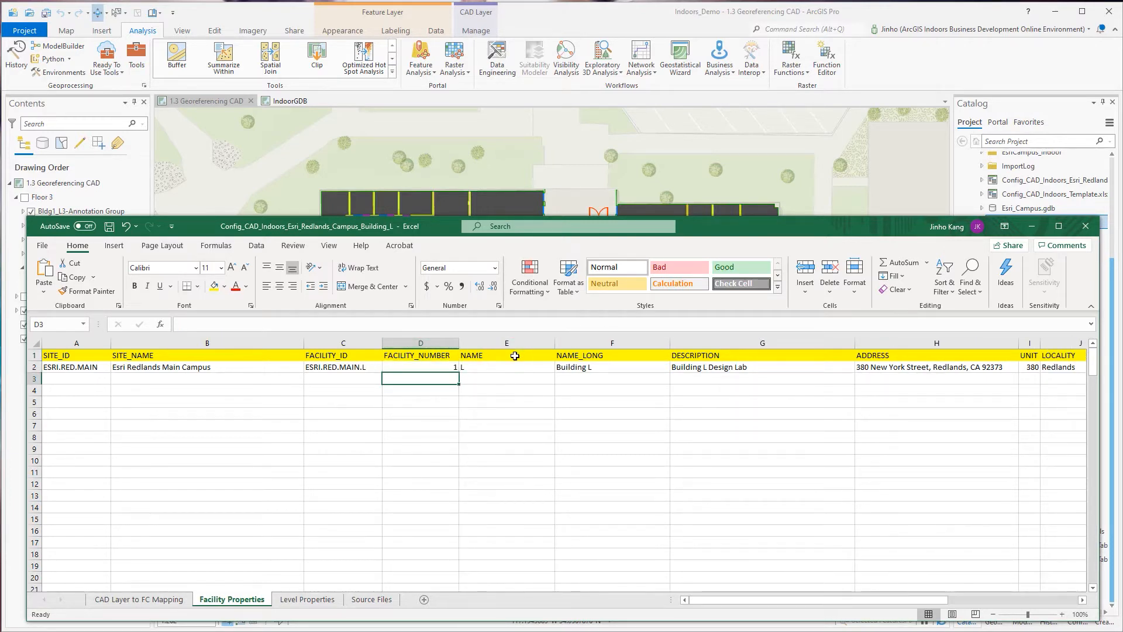
left_click(437, 367)
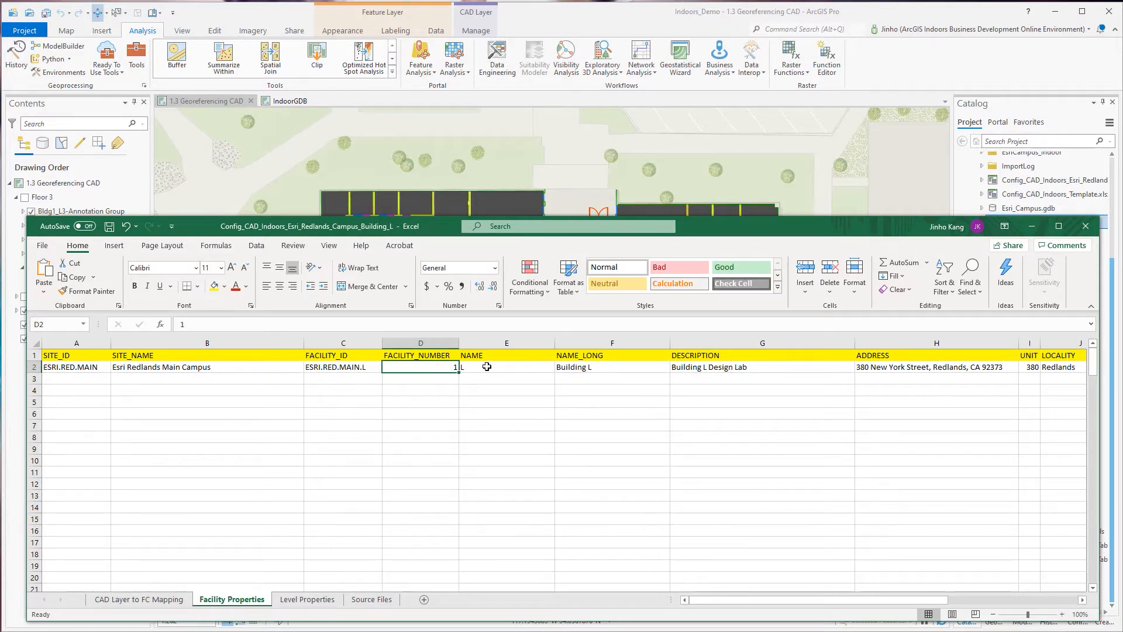
Read the header notes of the NAME, NAME_LONG and DESCRIPTION columns on the Facility Properties sheet.
left_click(506, 354)
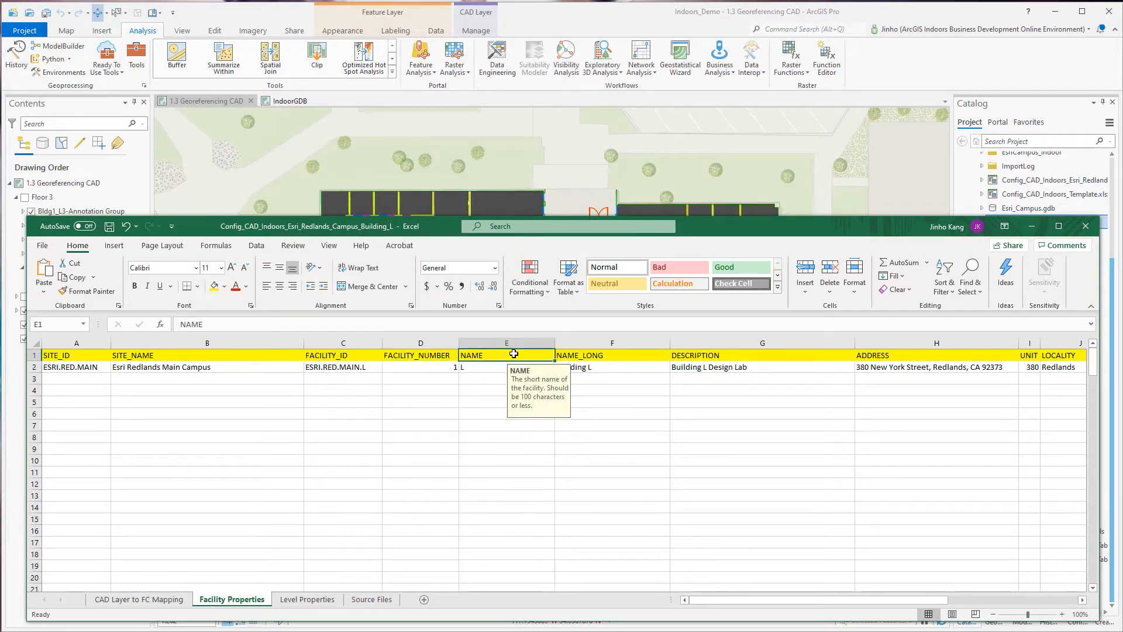
left_click(605, 356)
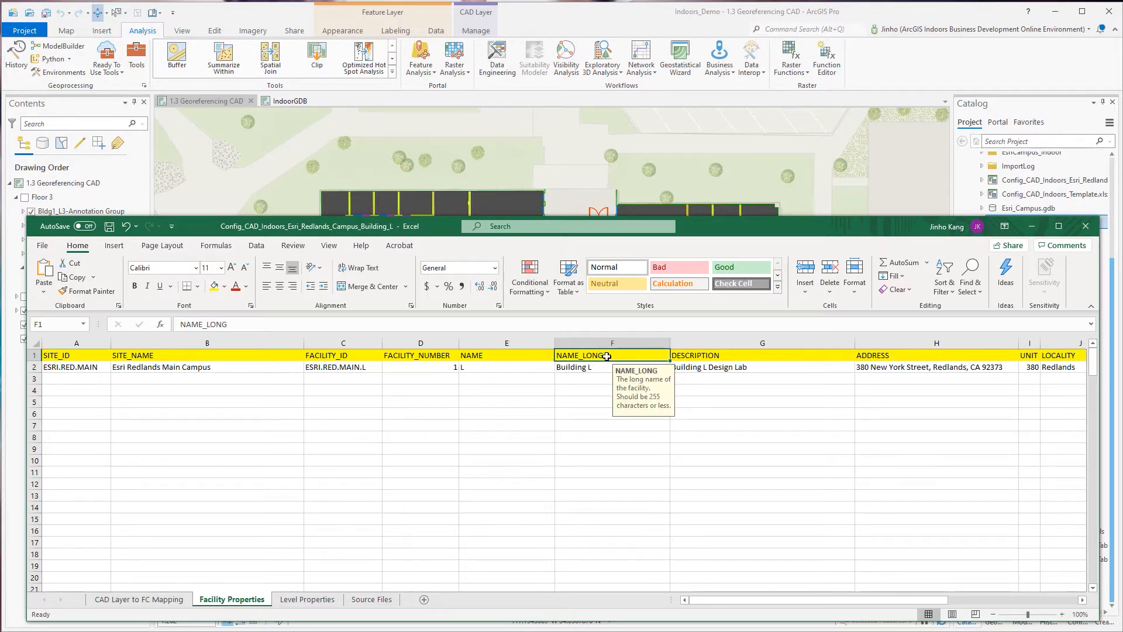
left_click(725, 358)
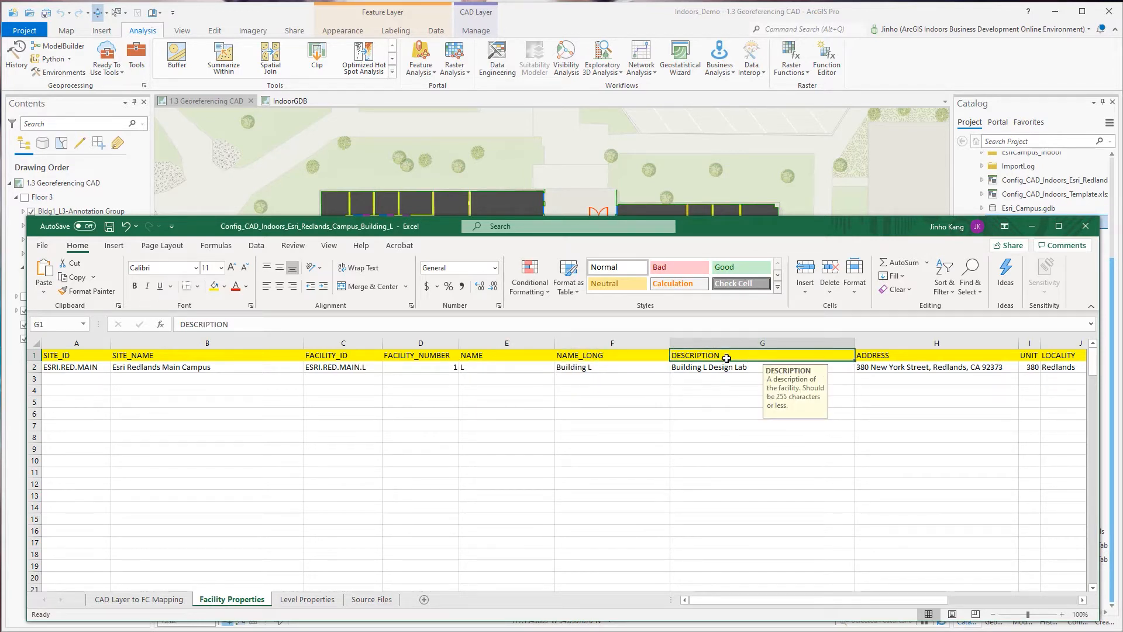
Go through the header notes of the address columns, from ADDRESS through COUNTRY to POSTAL_CODE.
left_click_drag(800, 602, 904, 601)
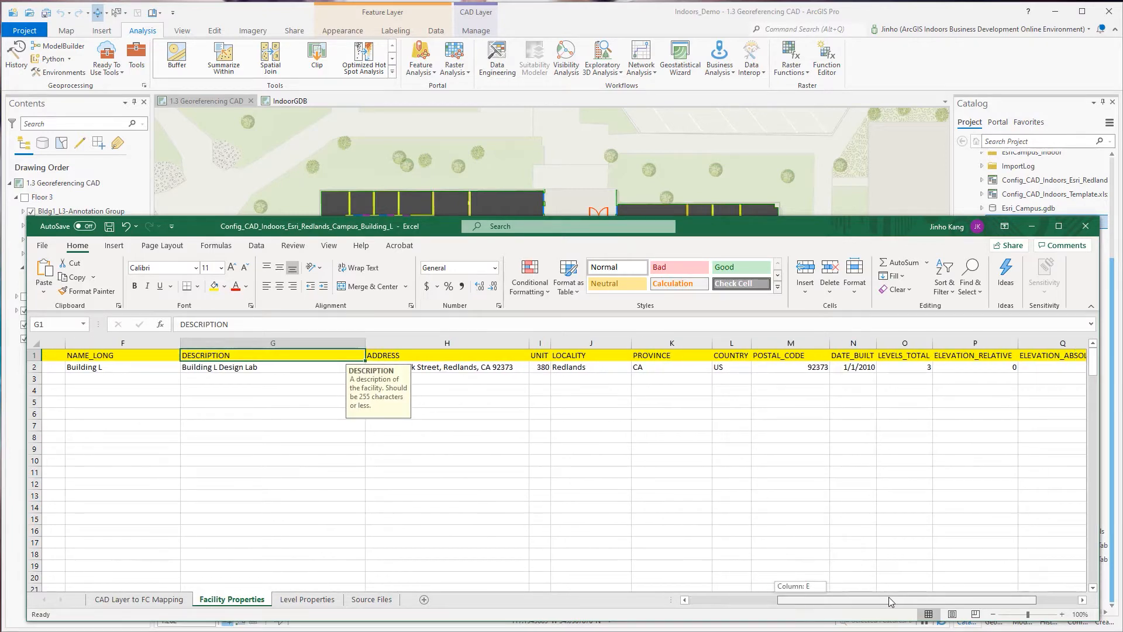
left_click(408, 355)
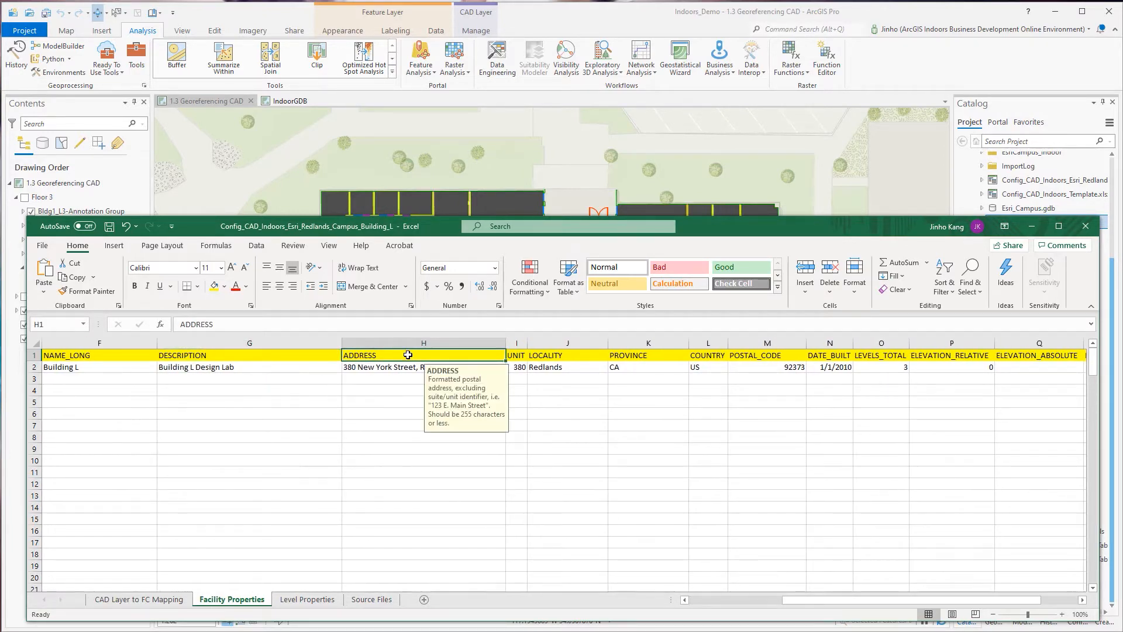
key("Right")
key("Right")
key("Right")
key("Right")
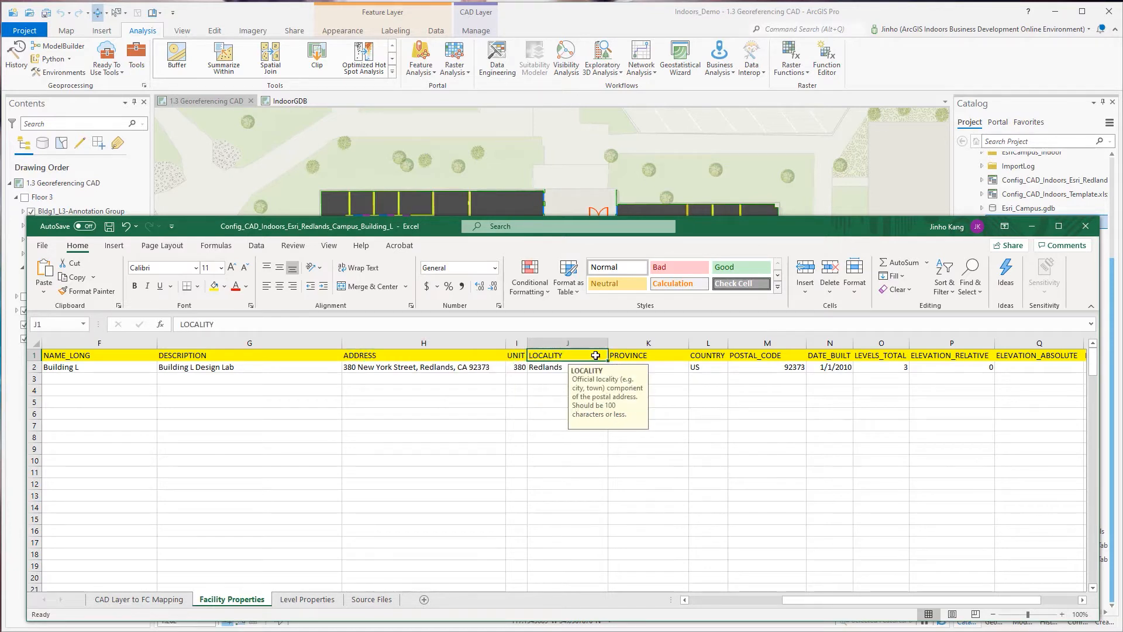
left_click(767, 355)
left_click(747, 389)
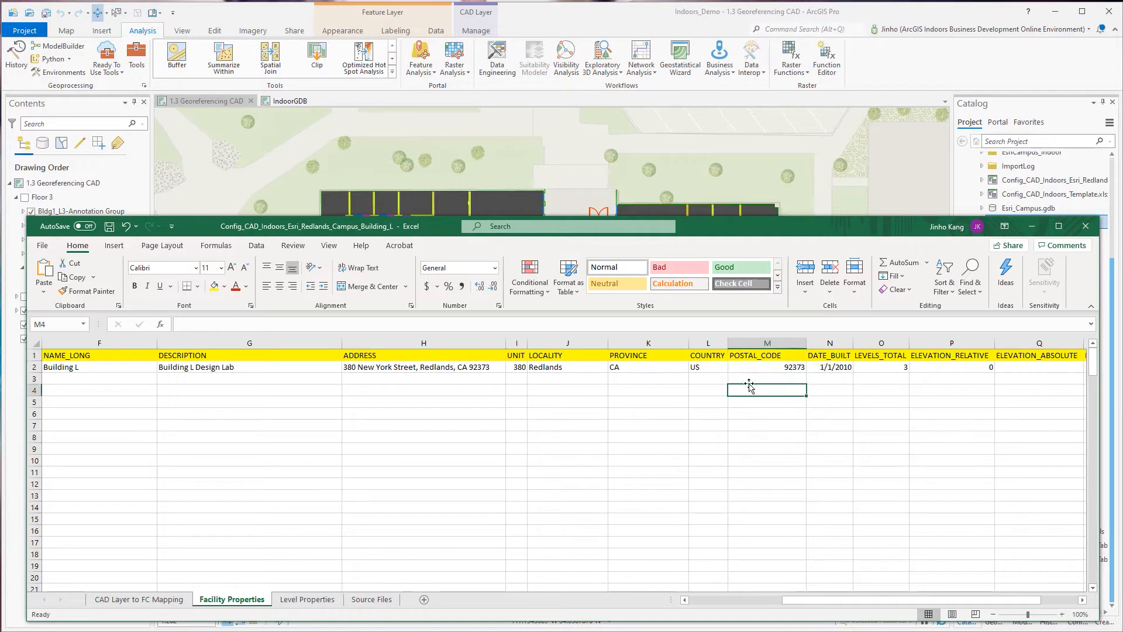
Read the DATE_BUILT and LEVELS_TOTAL header notes and look at their values in row 2.
left_click_drag(808, 599, 855, 591)
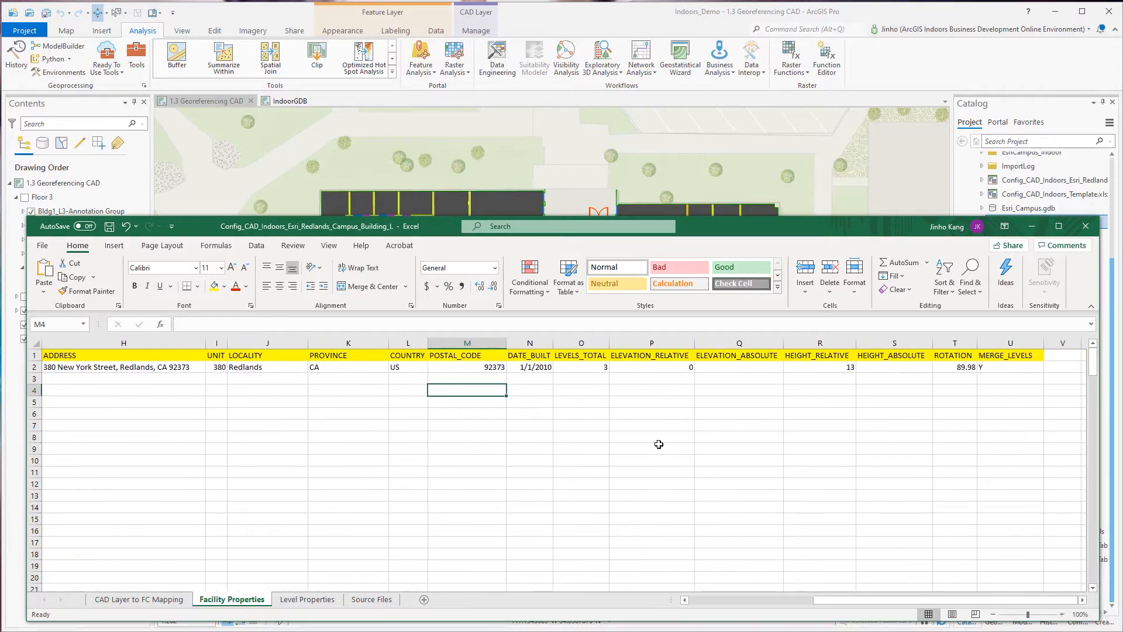
left_click(543, 354)
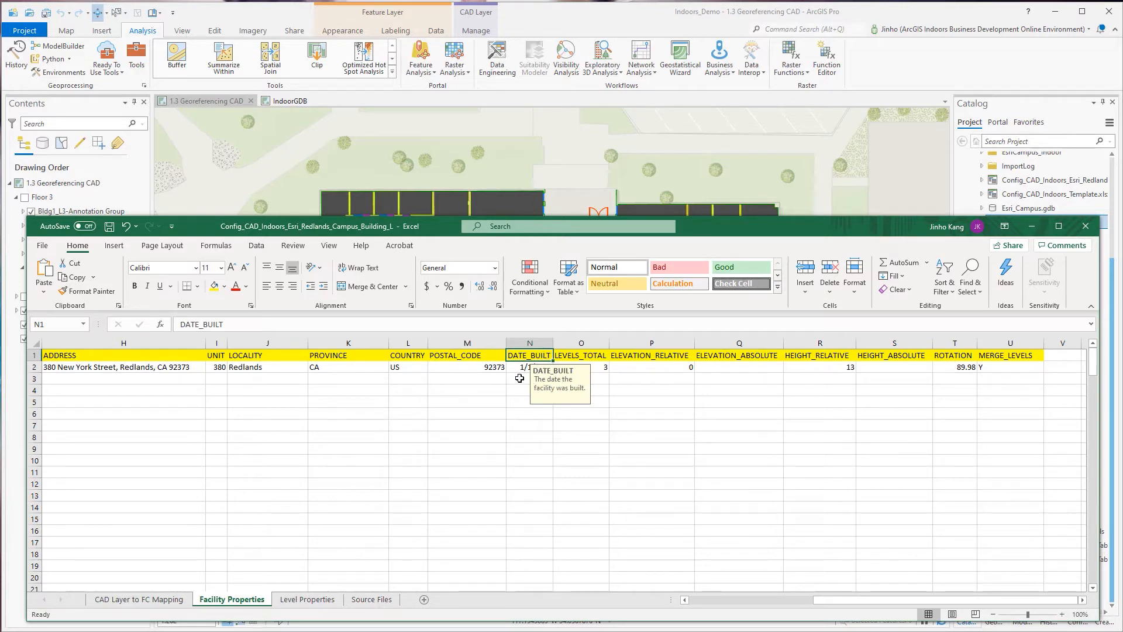
left_click(519, 379)
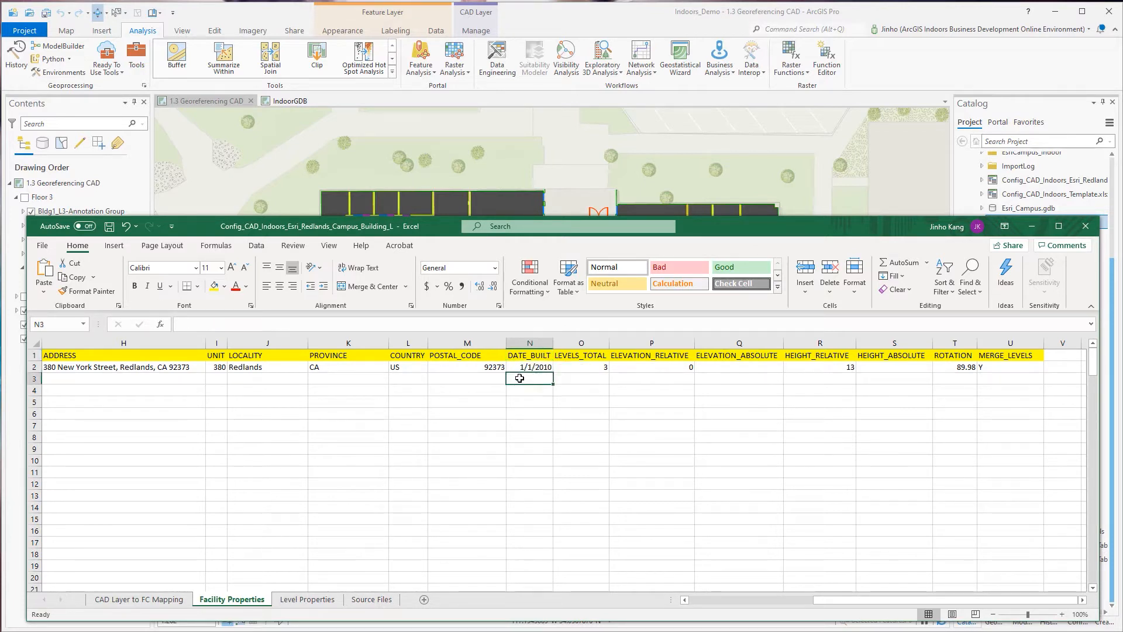
left_click(587, 356)
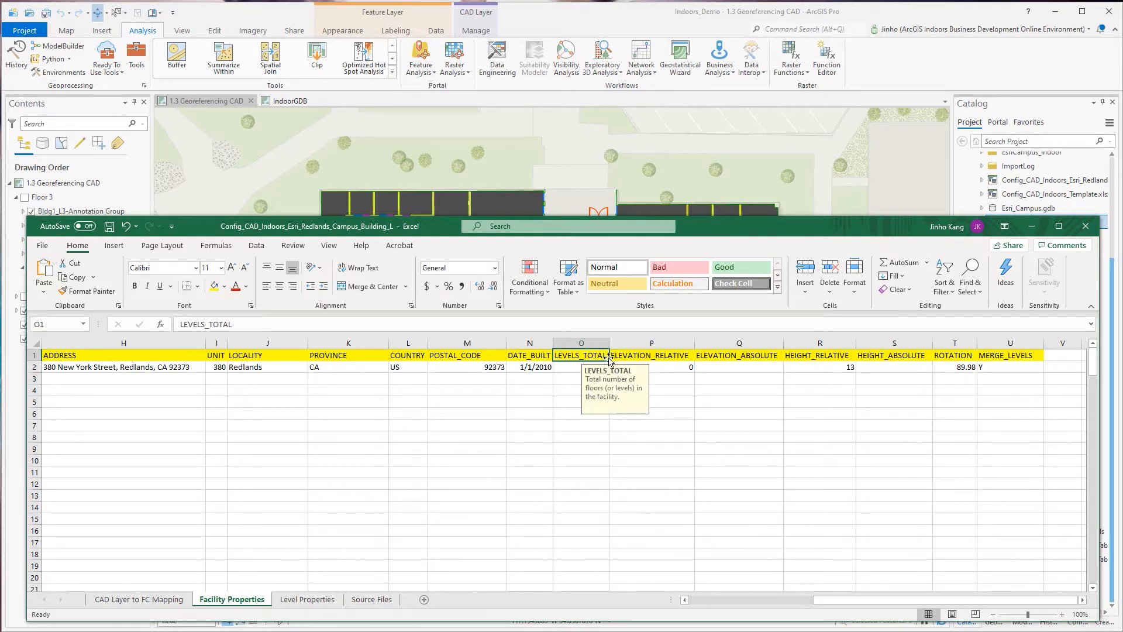
left_click(579, 390)
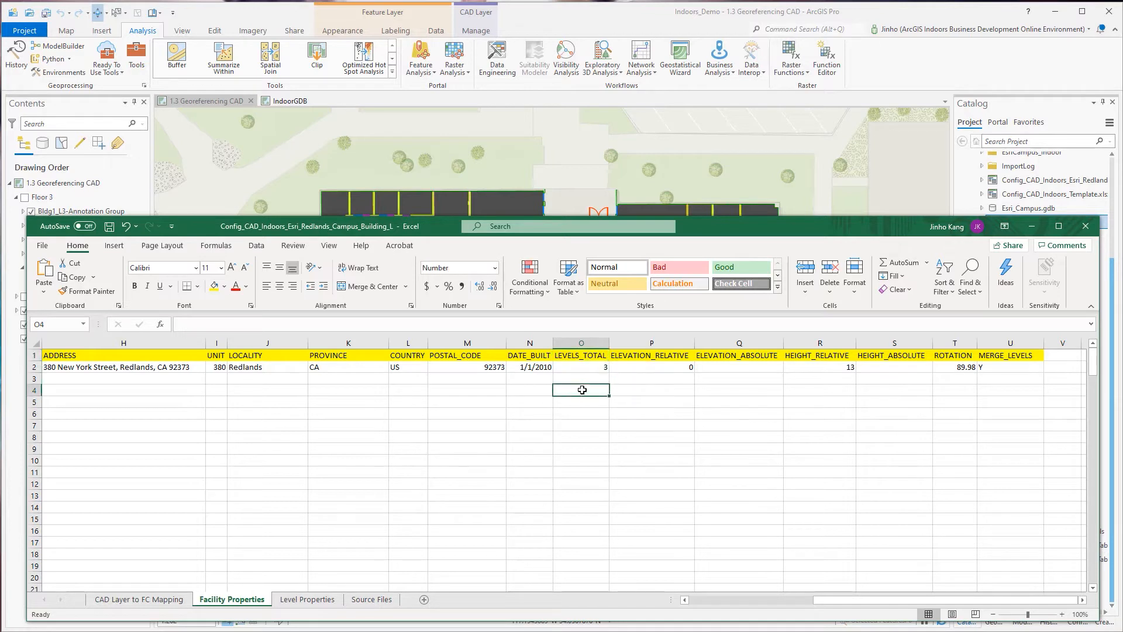
Read the ELEVATION_RELATIVE and ELEVATION_ABSOLUTE header notes and inspect the relative elevation in row 2.
left_click(684, 355)
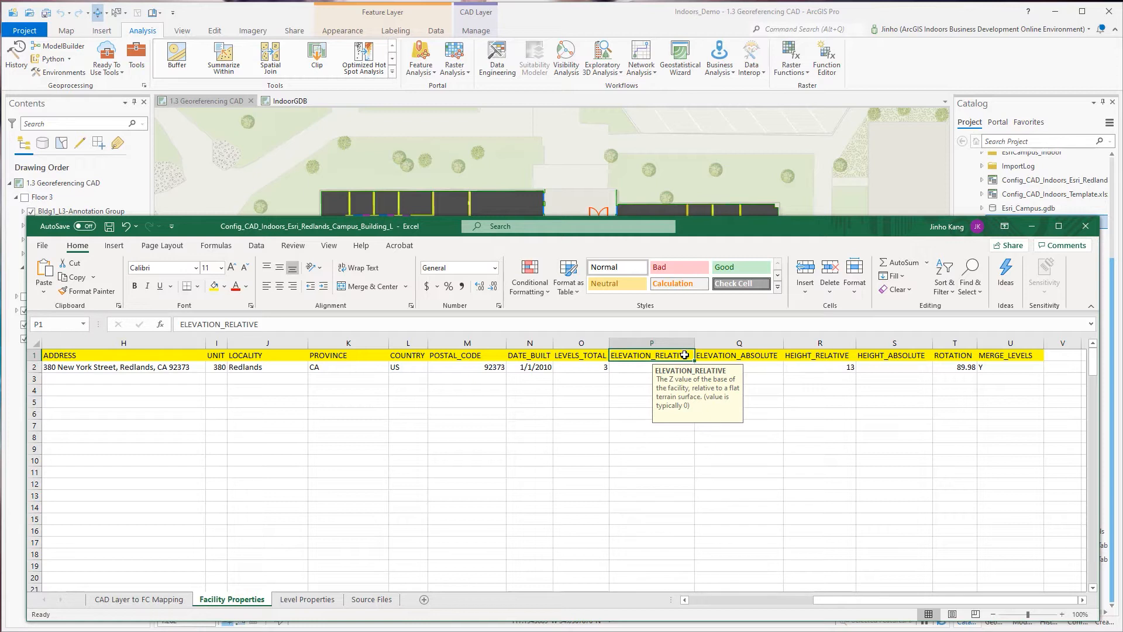
left_click(770, 382)
left_click(675, 365)
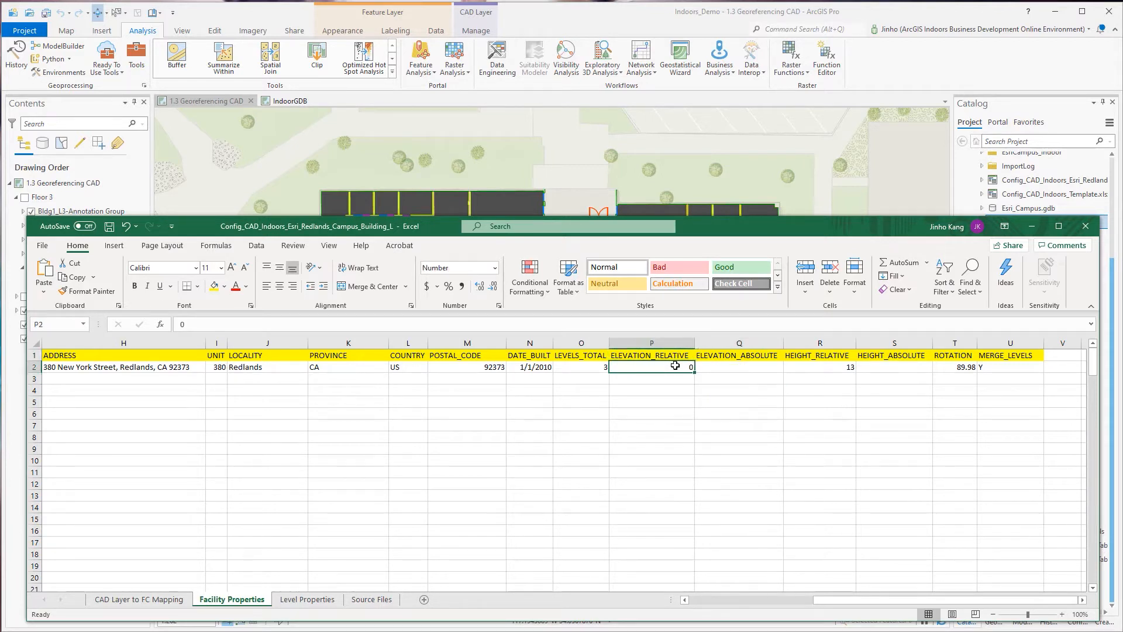
left_click(772, 356)
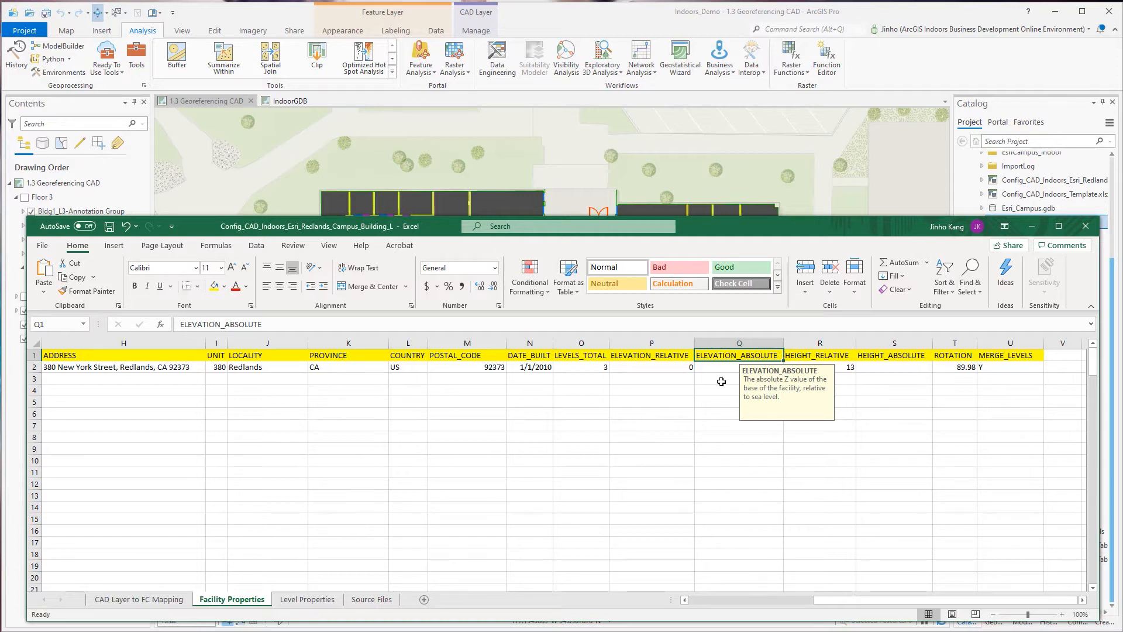
left_click_drag(681, 367, 682, 356)
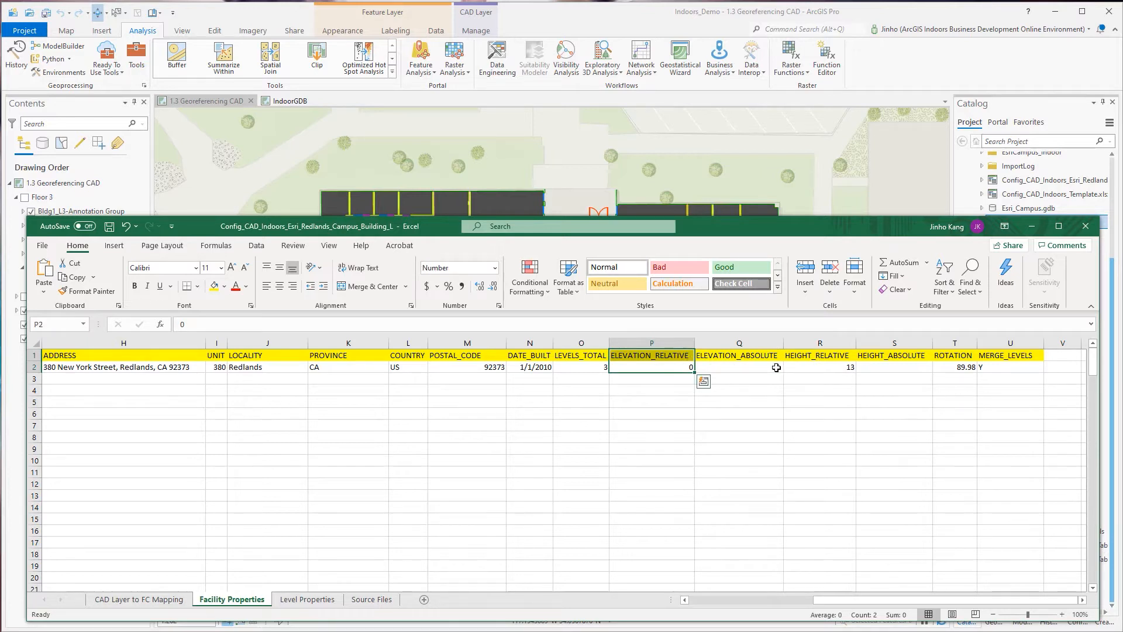
Read the HEIGHT_RELATIVE header note, widen its column slightly and inspect the unrounded height stored in row 2.
left_click(825, 358)
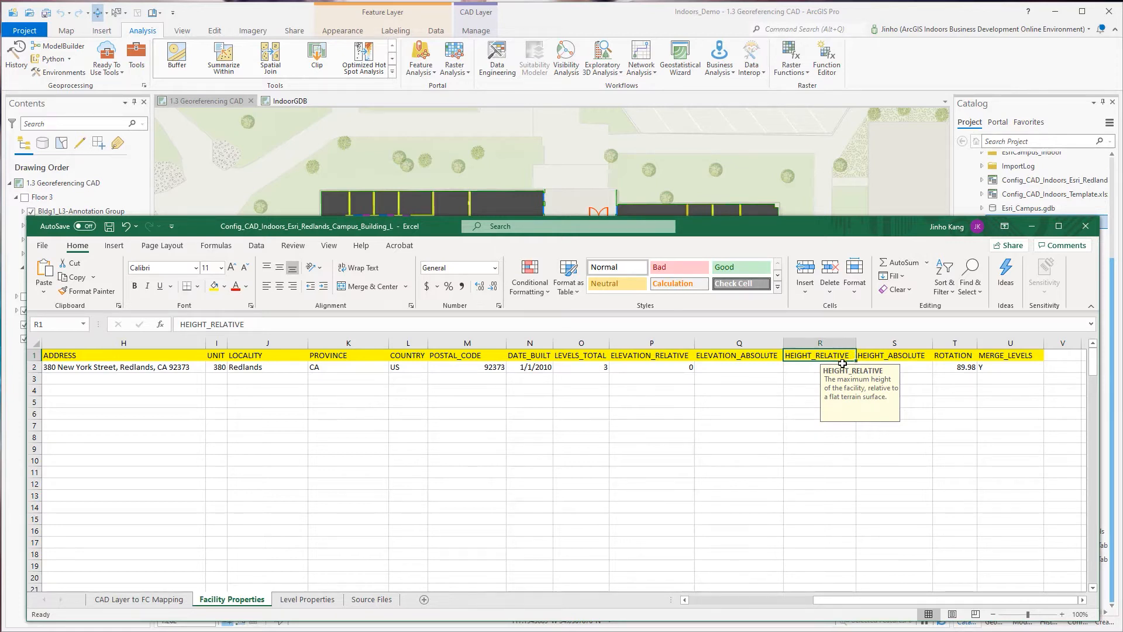
left_click(809, 390)
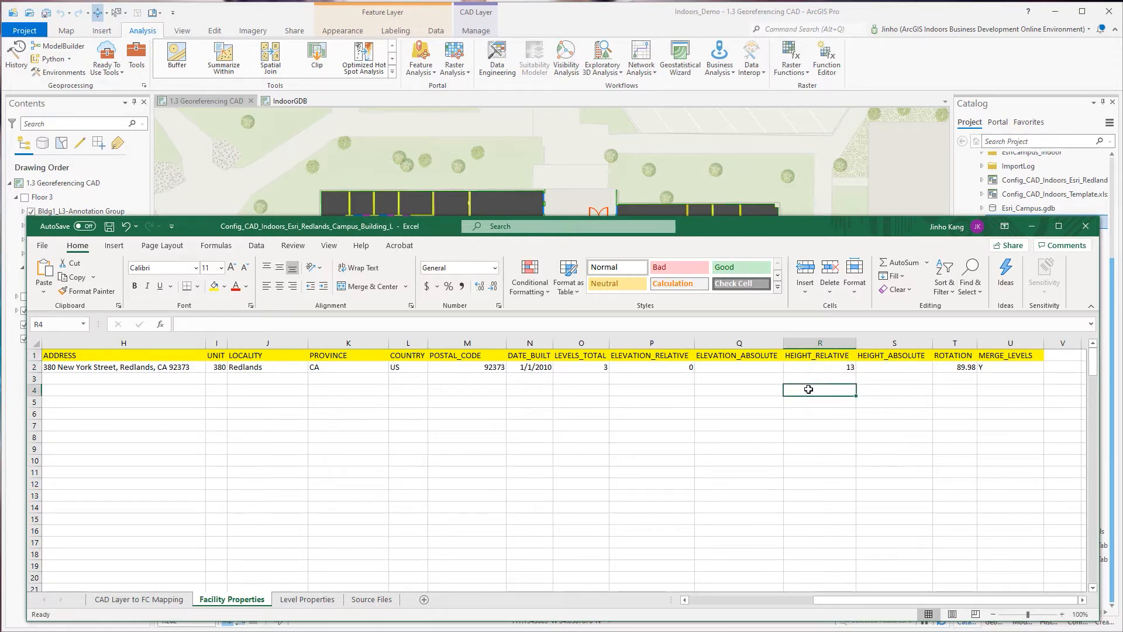
left_click(832, 370)
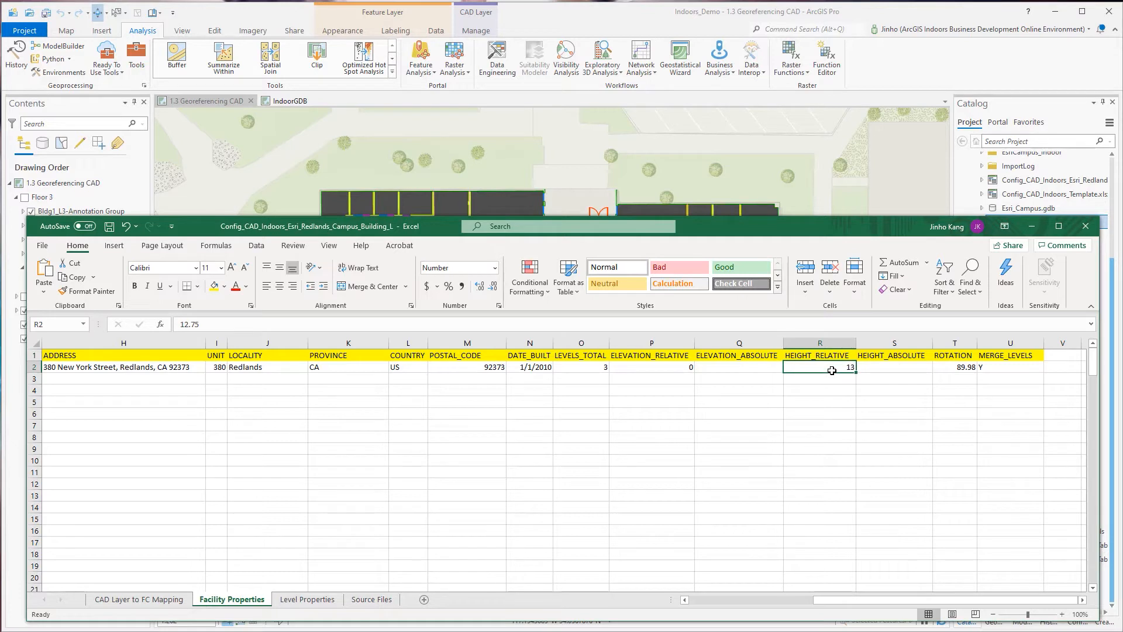
left_click_drag(855, 341, 866, 341)
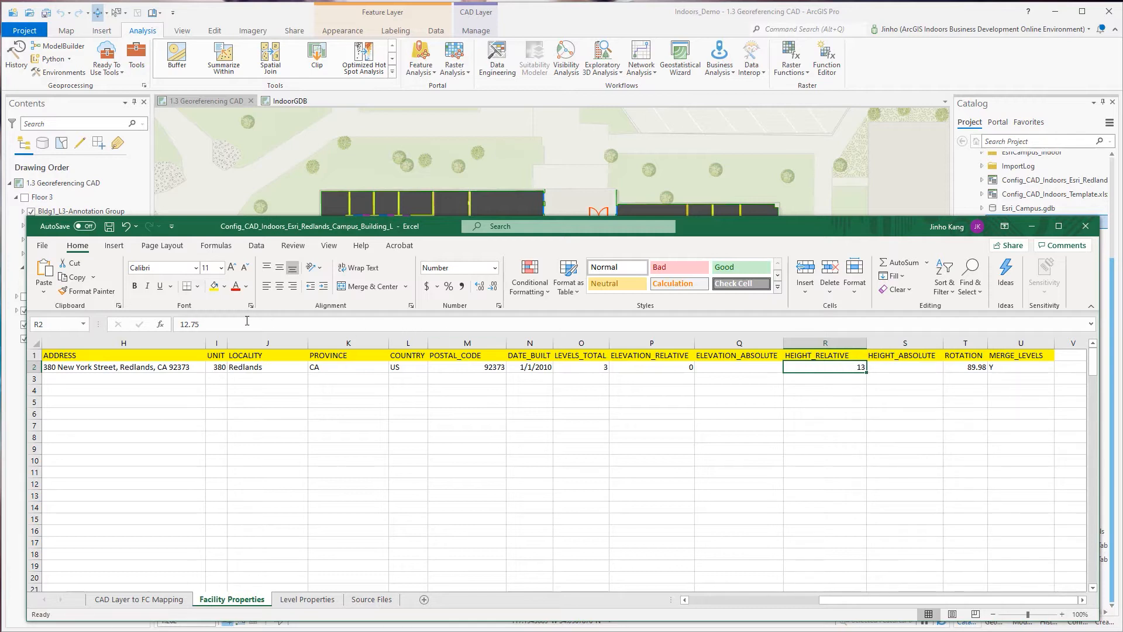
double_click(196, 321)
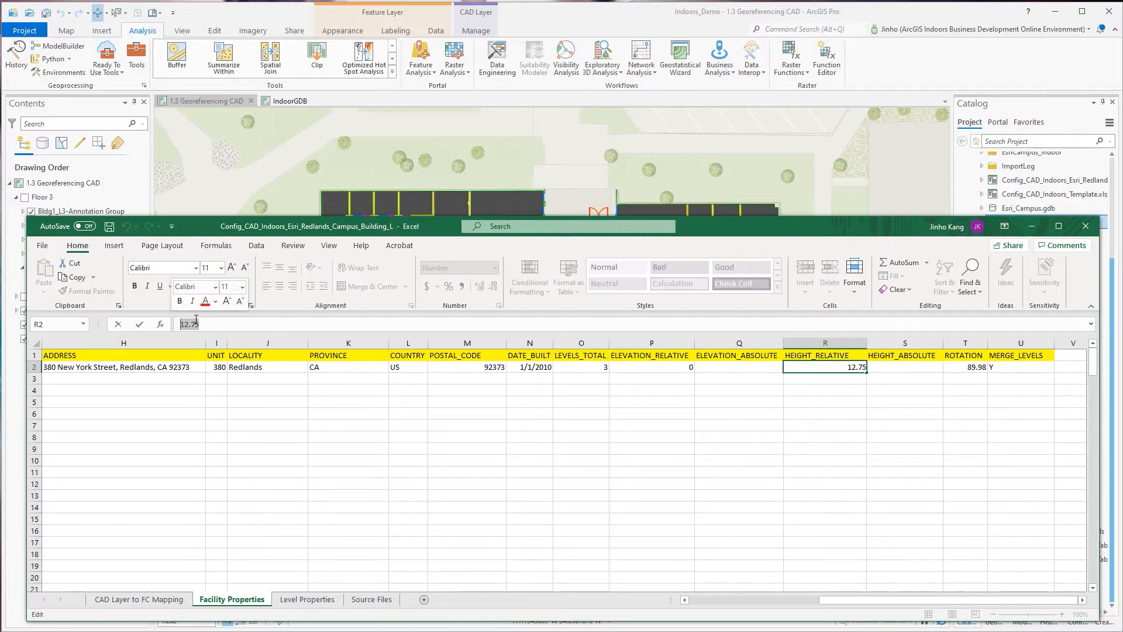
type("13")
key("Return")
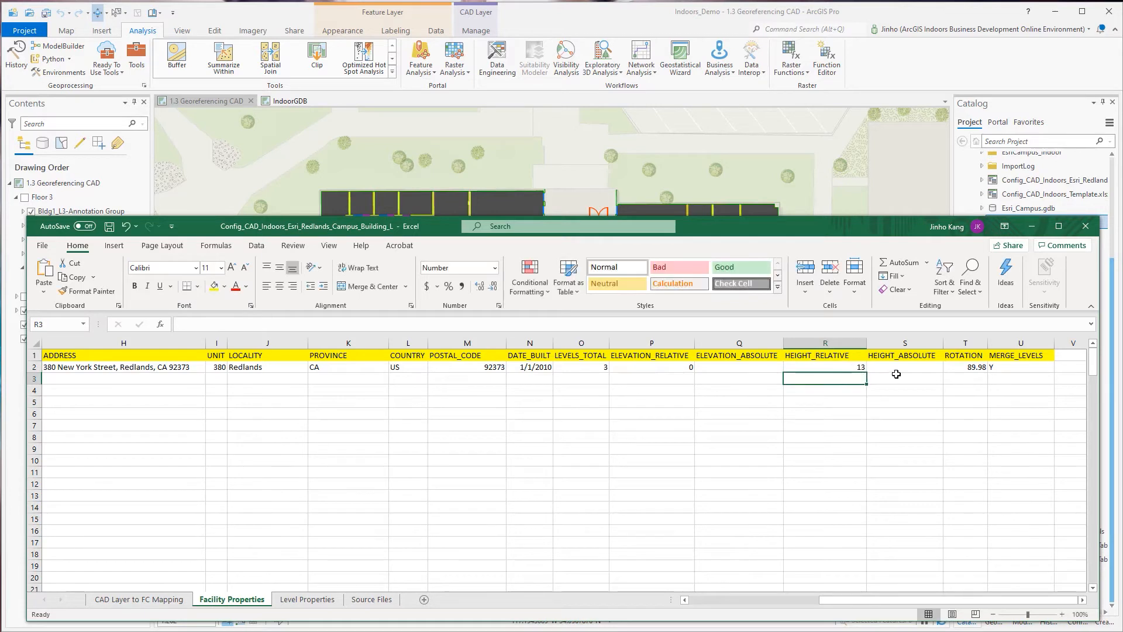
Examine the HEIGHT_ABSOLUTE column alongside the HEIGHT_RELATIVE header and value.
left_click(896, 374)
left_click(914, 357)
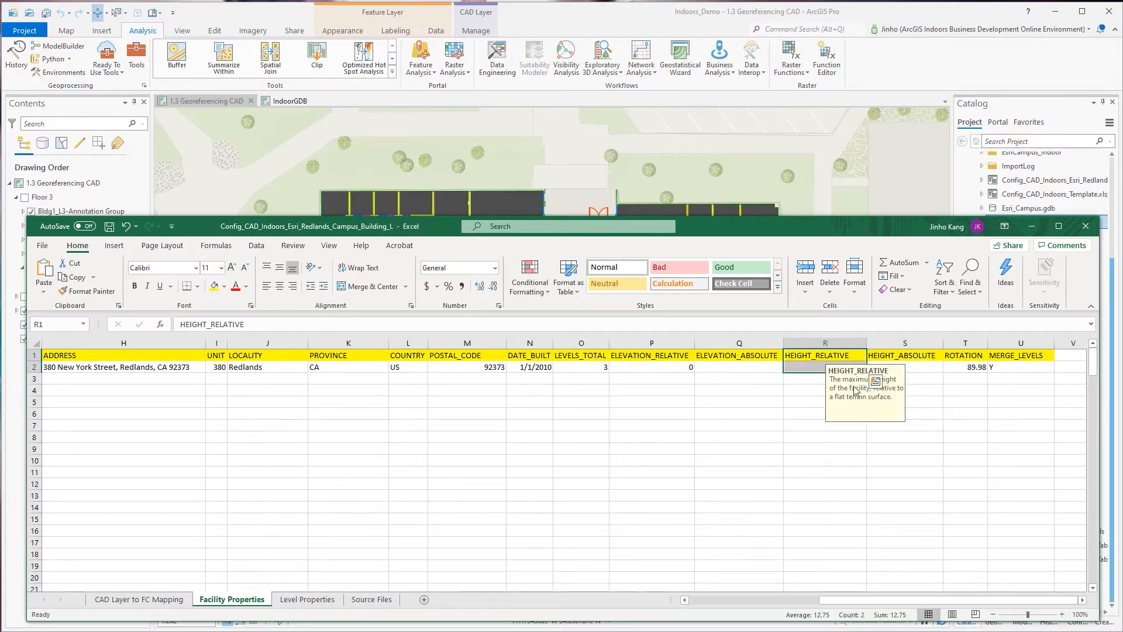
left_click(930, 413)
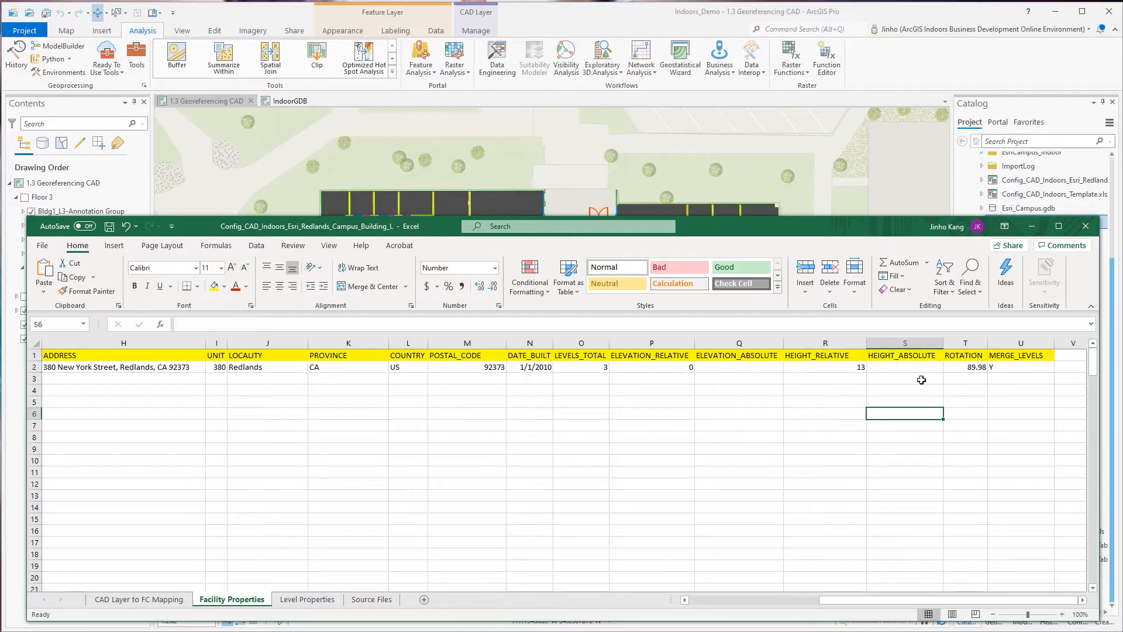
Set the facility's ROTATION in row 2 to 90, checking the building's orientation on the ArcGIS Pro map.
left_click(974, 367)
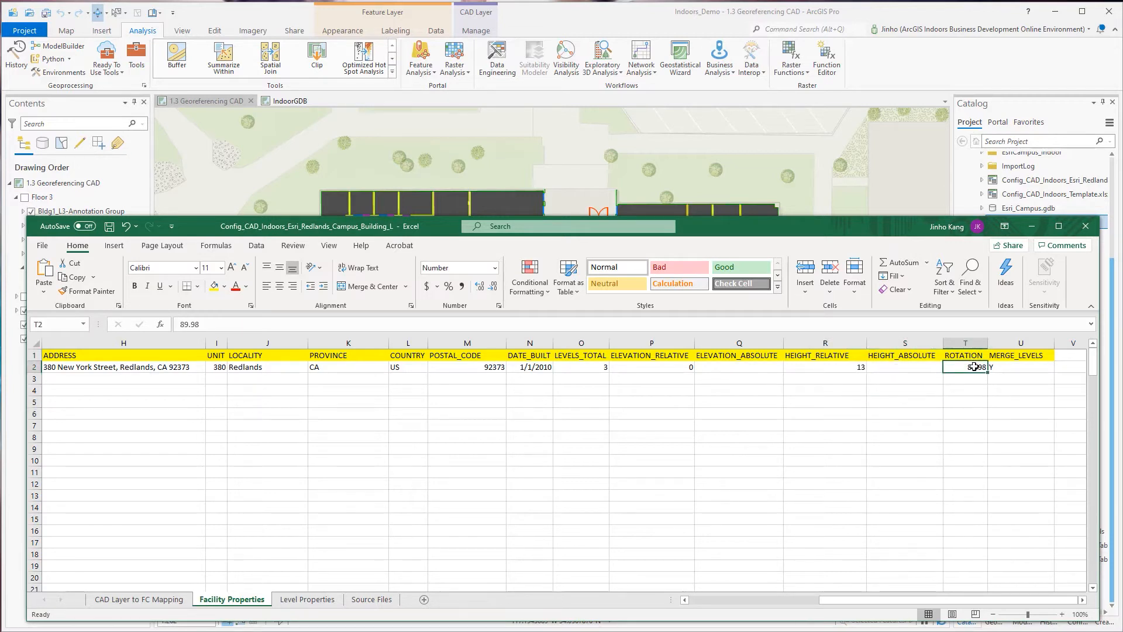
double_click(276, 323)
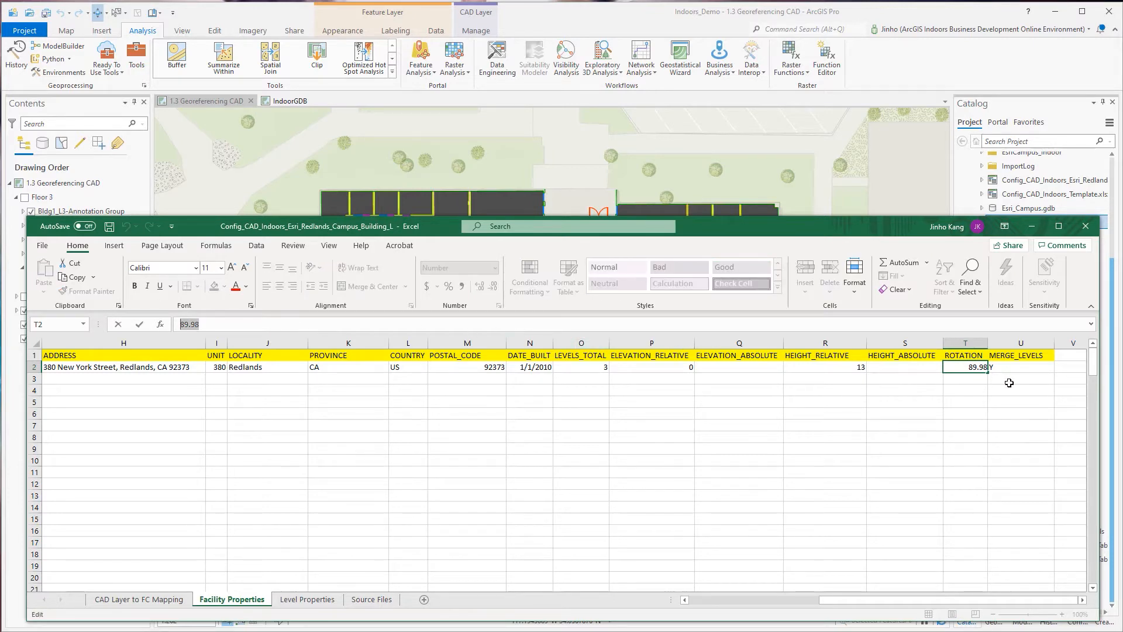
left_click_drag(858, 232, 816, 631)
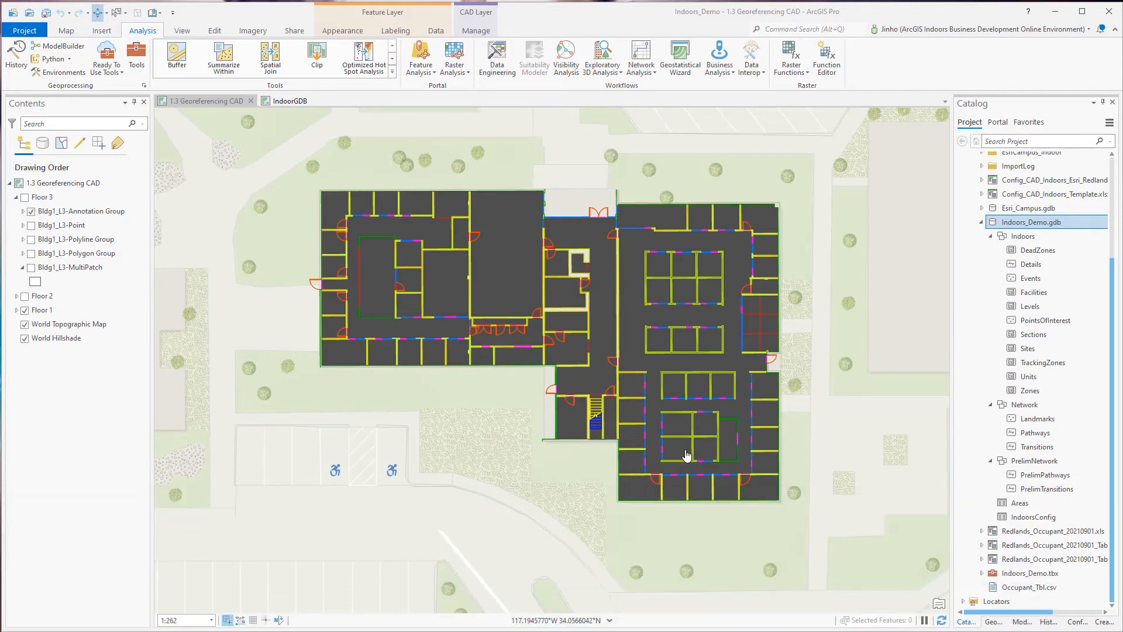
left_click_drag(713, 629, 718, 212)
left_click(950, 365)
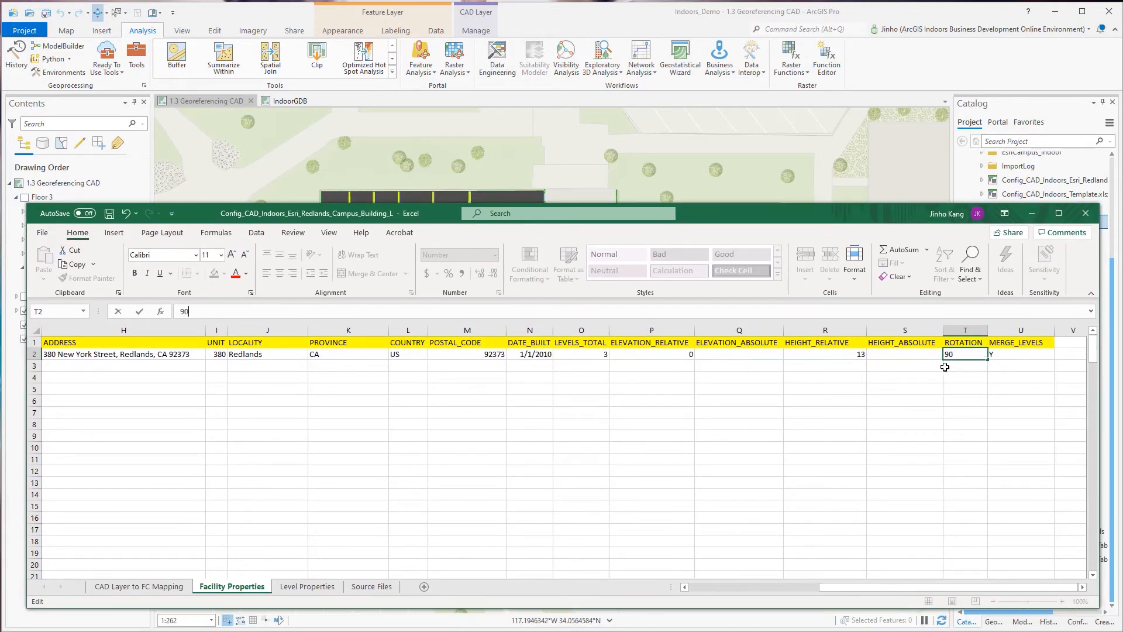
Inspect the MERGE_LEVELS value in row 2, switch to the ArcGIS Pro map and toggle the Floor 3 and Floor 2 layer groups to compare floors.
left_click(1015, 353)
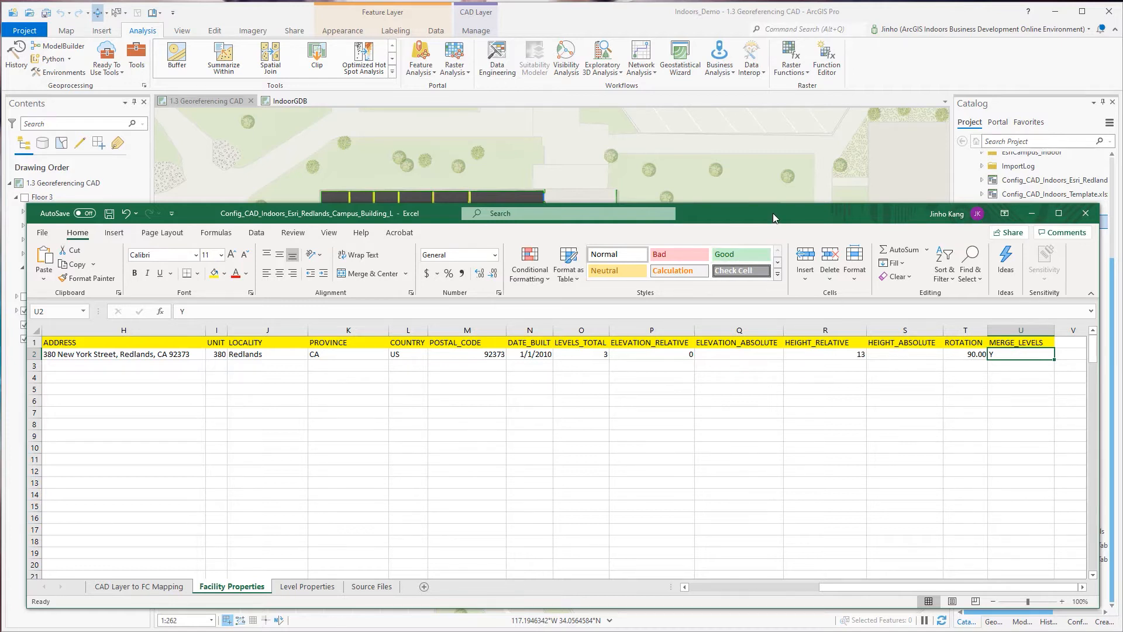
left_click_drag(773, 213, 724, 618)
left_click(24, 197)
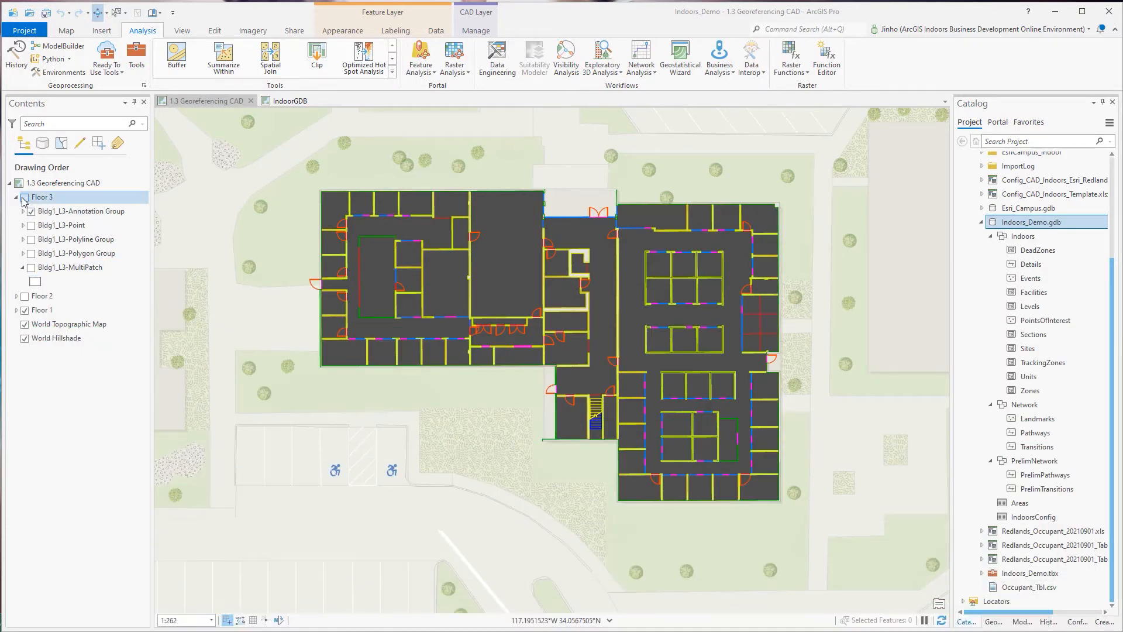
left_click(25, 296)
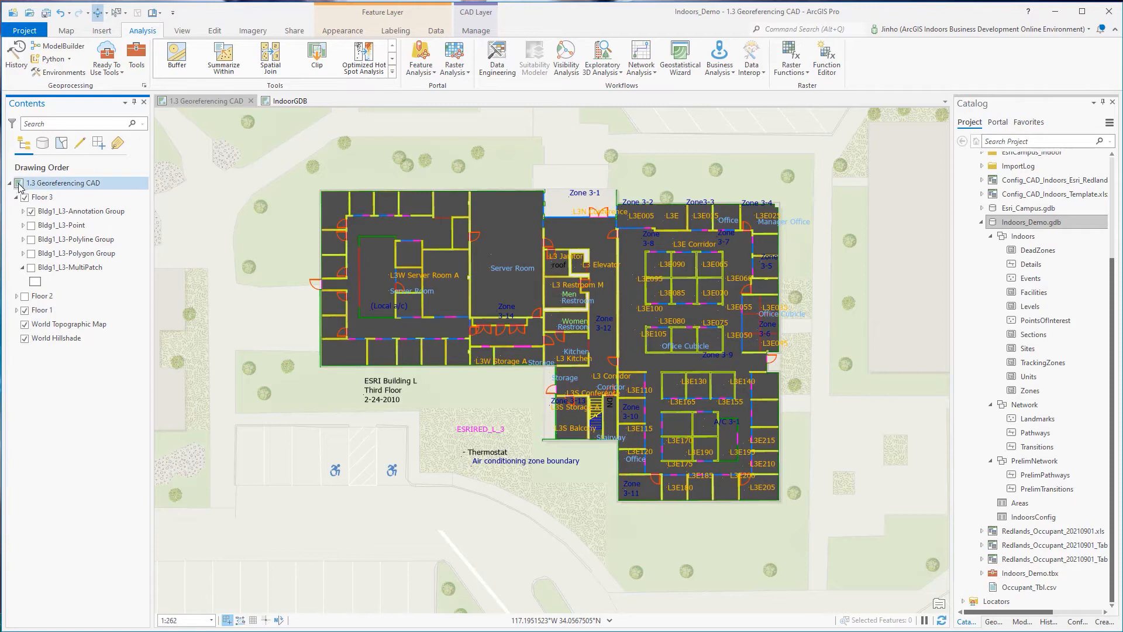
Hide the Floor 3 layer group on the map and bring the Excel configuration workbook back into view.
left_click(25, 198)
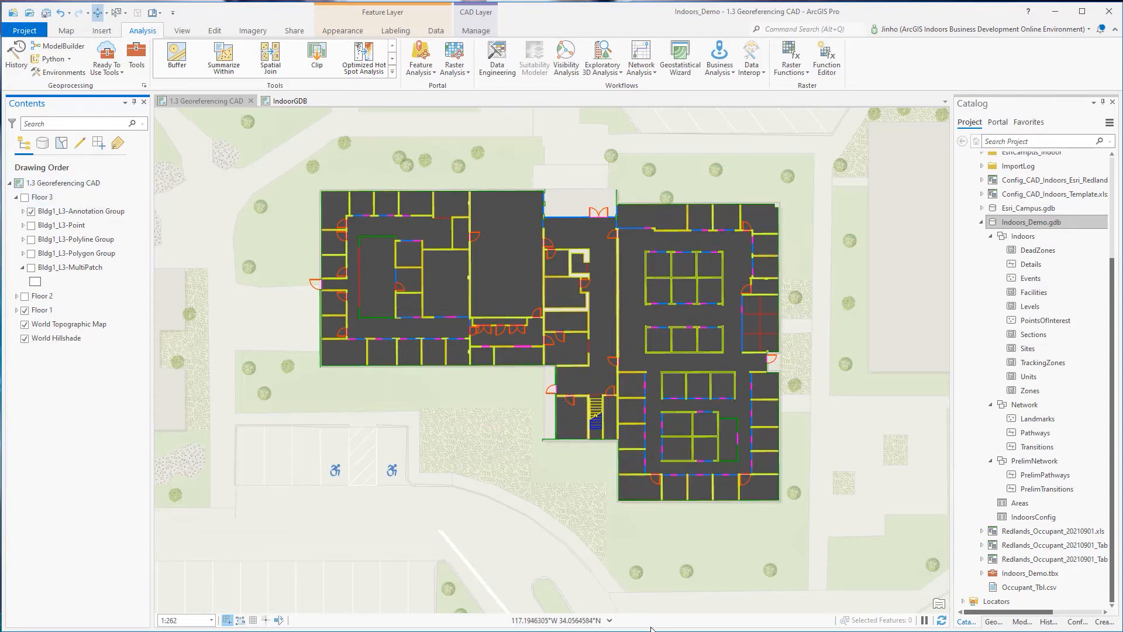
left_click_drag(661, 630, 715, 217)
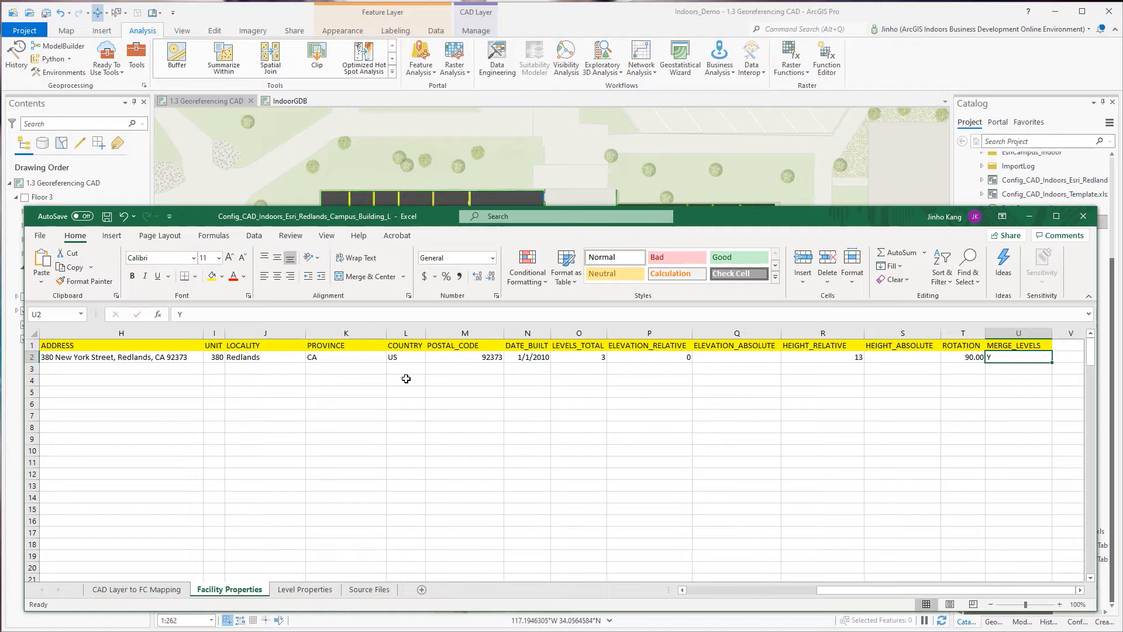
Open the Level Properties sheet and examine the FACILITY_ID and LEVEL_ID header notes along with the first level's identifiers.
left_click(303, 589)
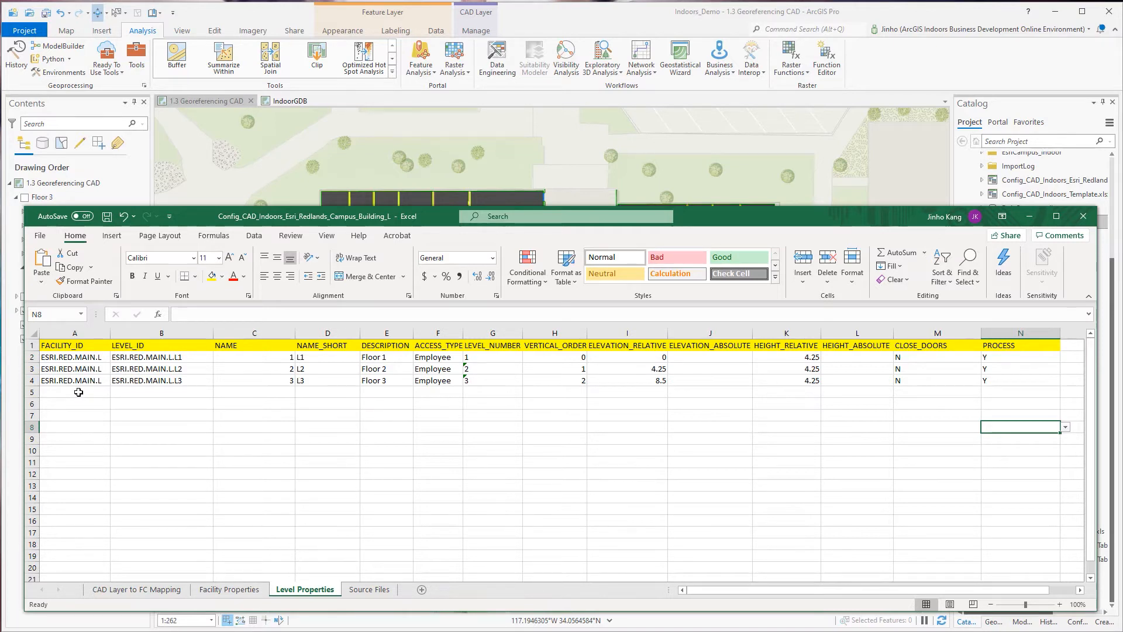
left_click(79, 357)
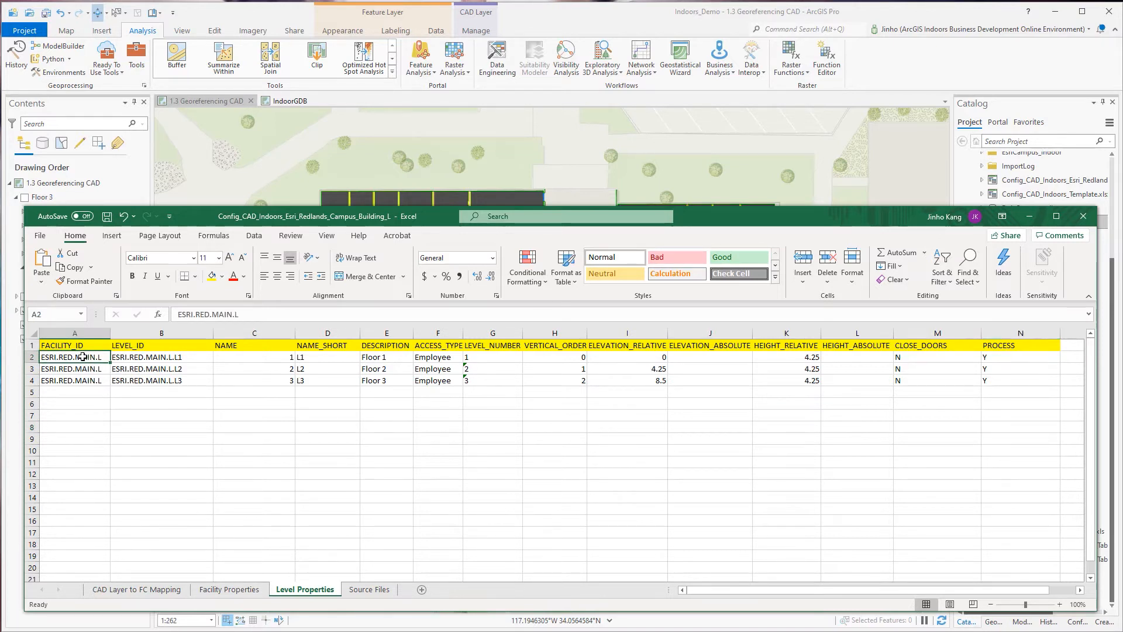
left_click(71, 346)
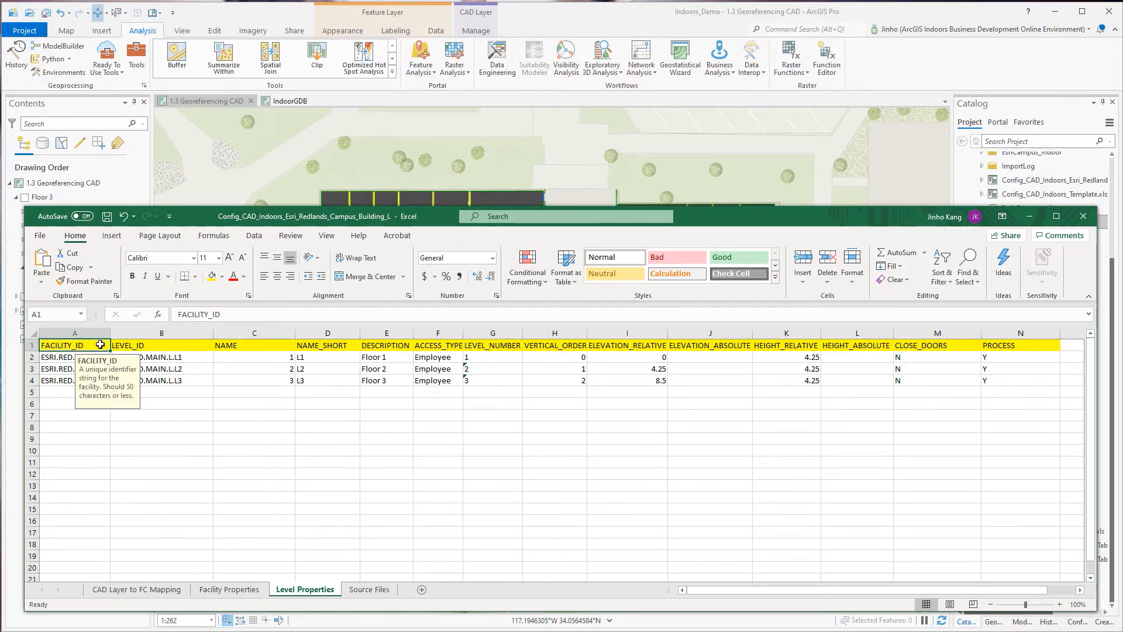
left_click(199, 344)
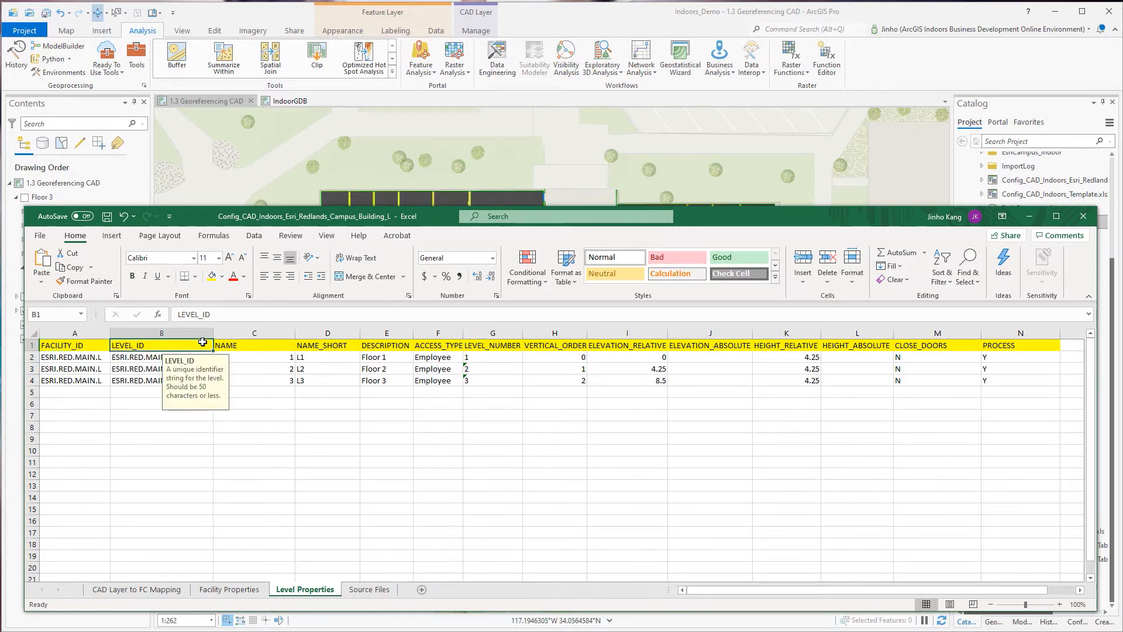
left_click(138, 392)
left_click(171, 356)
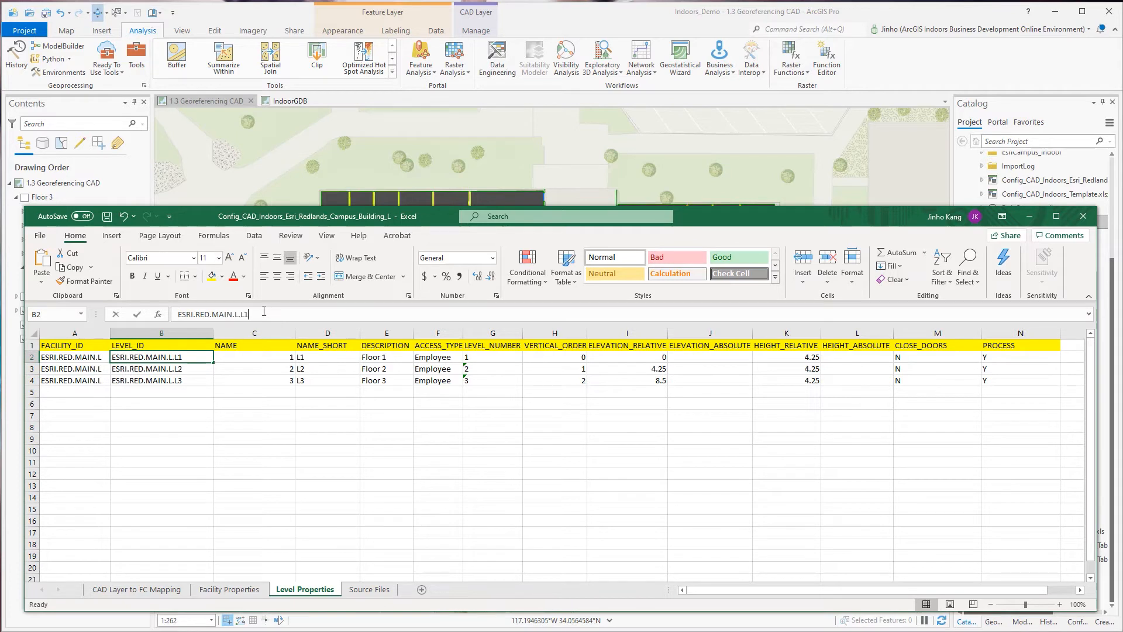
left_click_drag(265, 314, 174, 312)
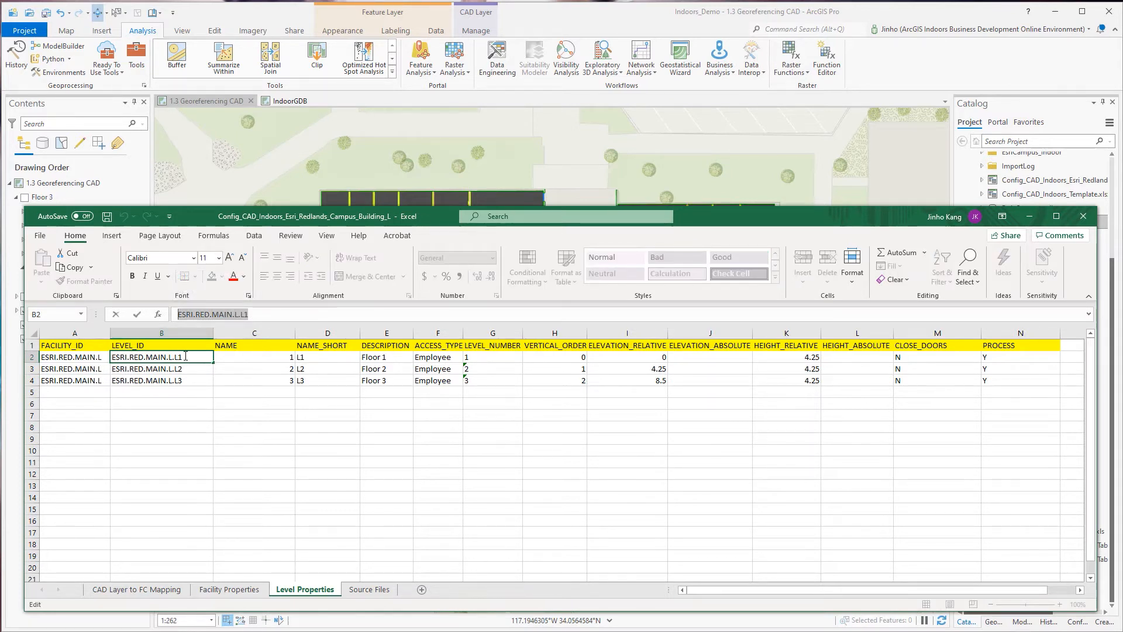
left_click(272, 344)
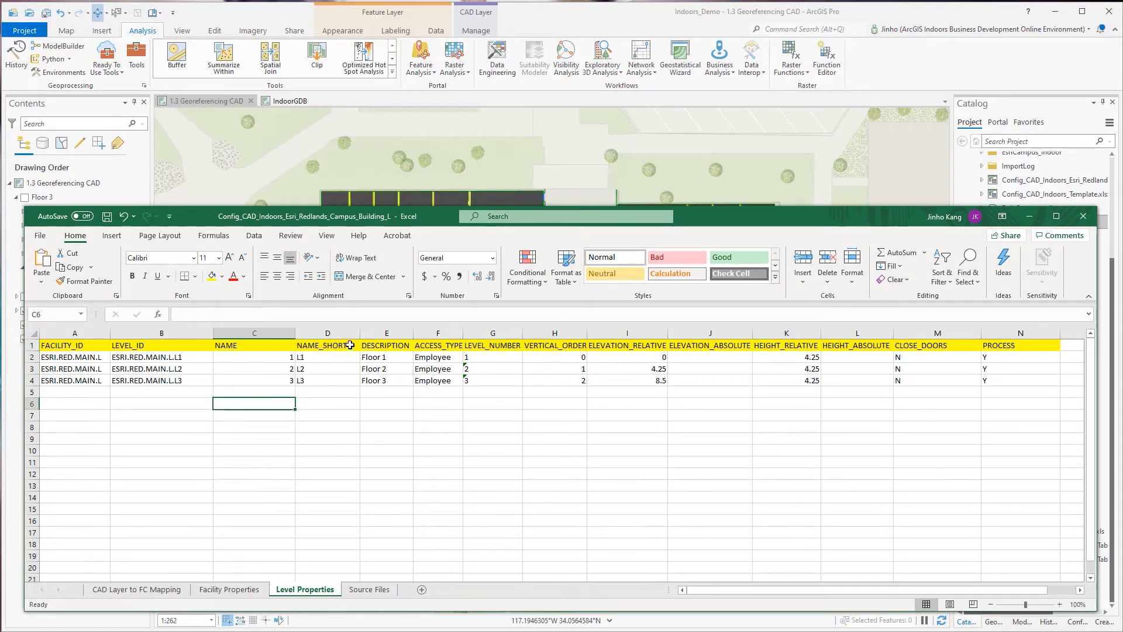
Read the ACCESS_TYPE header note and widen its column slightly so the full heading fits.
left_click(457, 346)
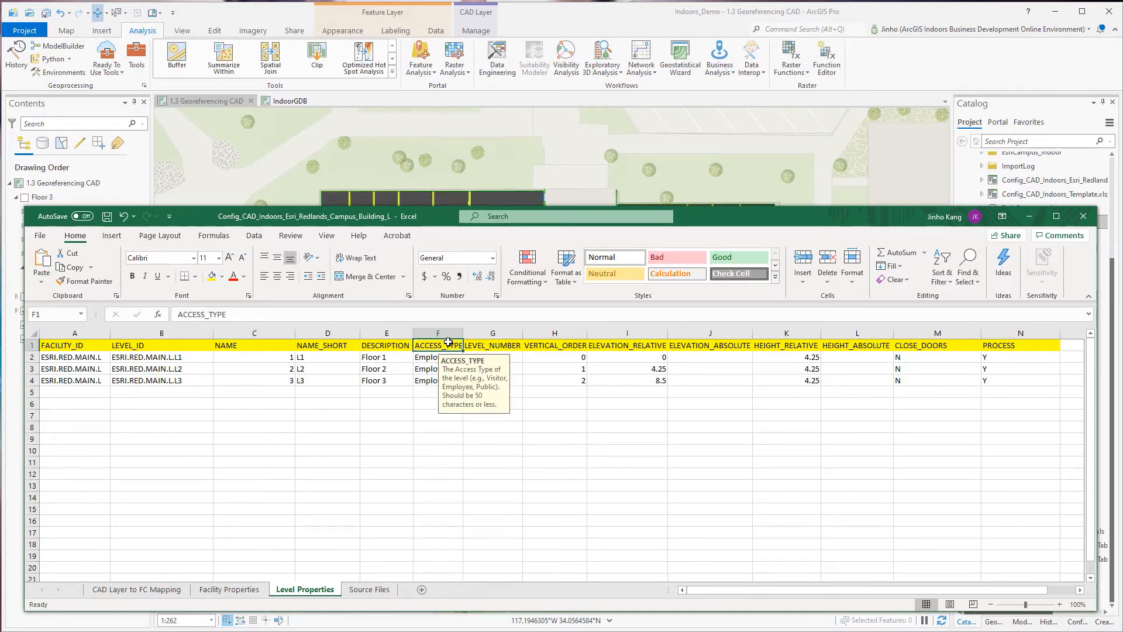
left_click(424, 403)
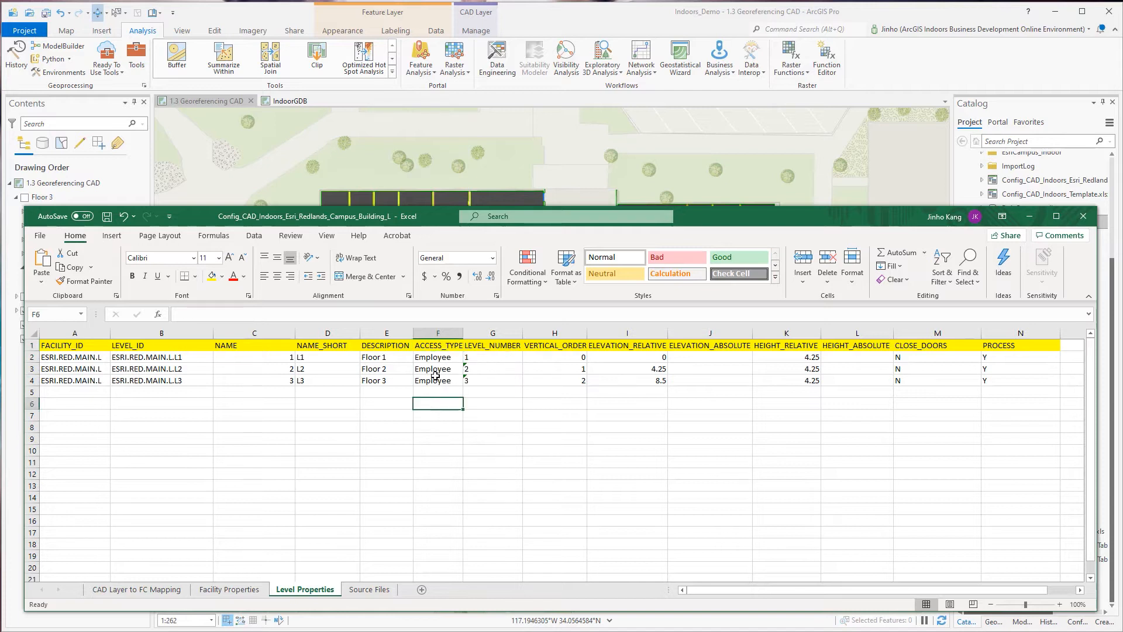
left_click_drag(463, 333, 468, 333)
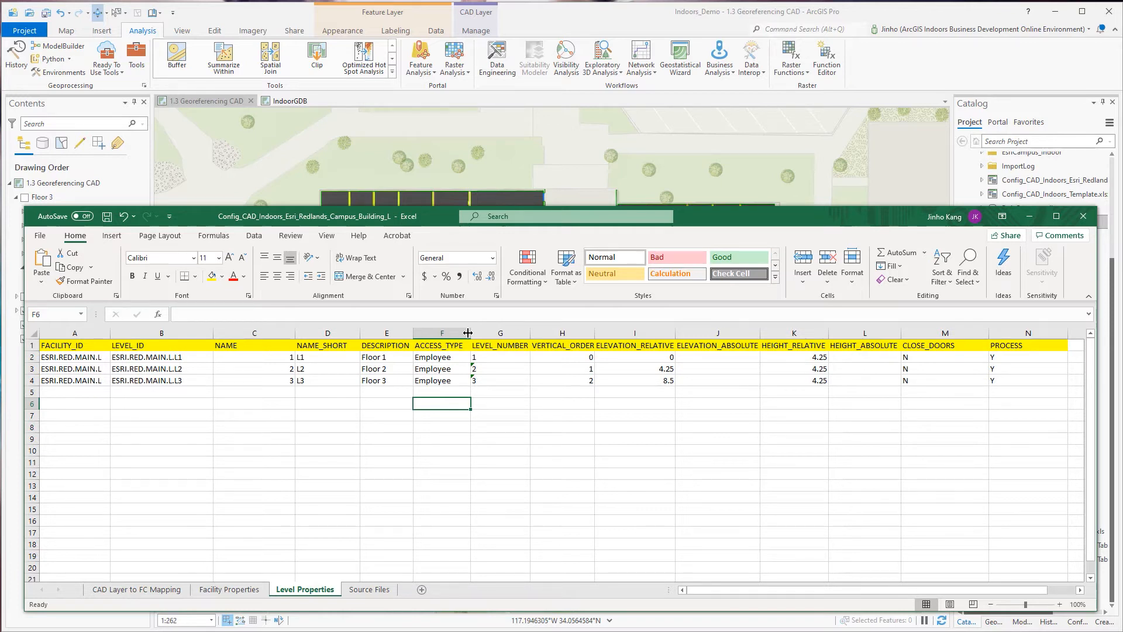
Read the LEVEL_NUMBER and VERTICAL_ORDER header notes, widen the VERTICAL_ORDER column slightly and inspect each floor's vertical order.
left_click(514, 330)
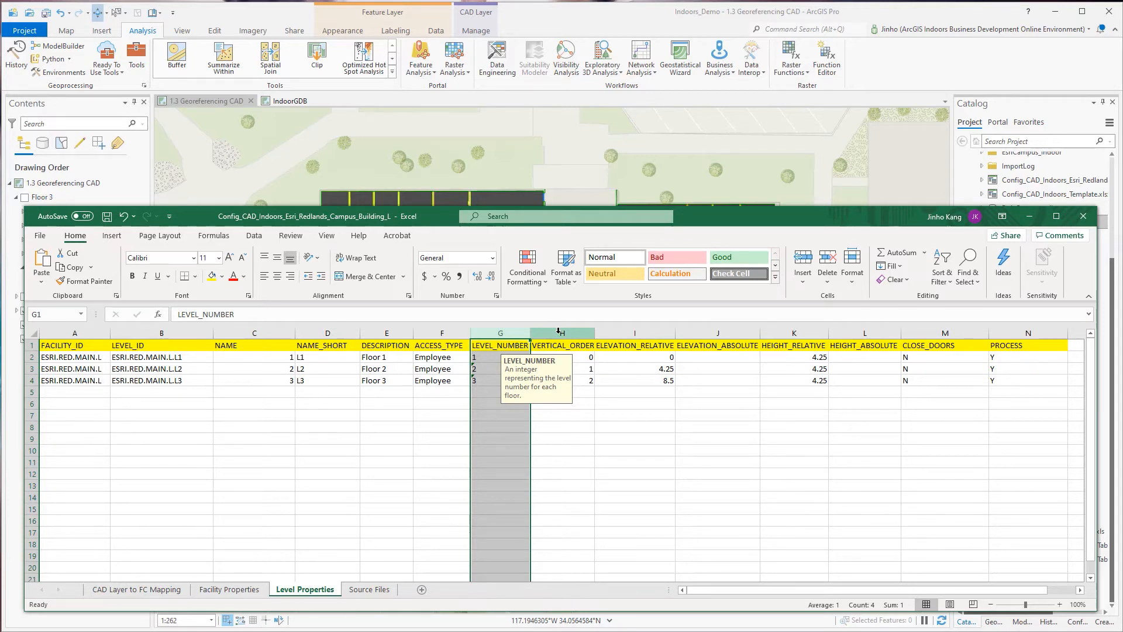
left_click(579, 335)
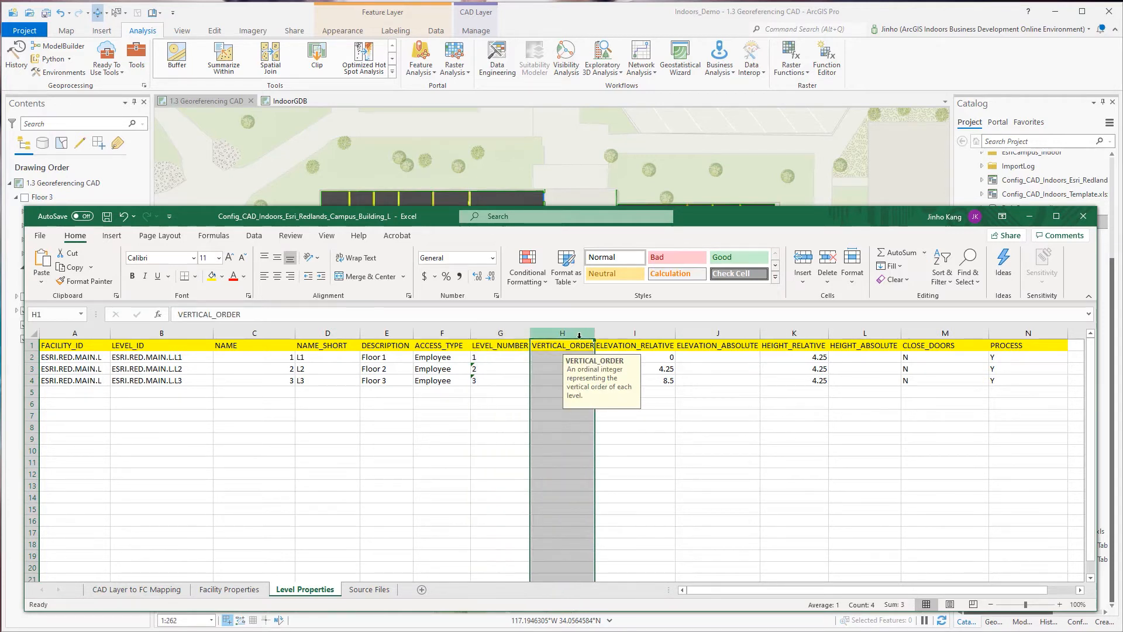
left_click_drag(593, 337, 600, 334)
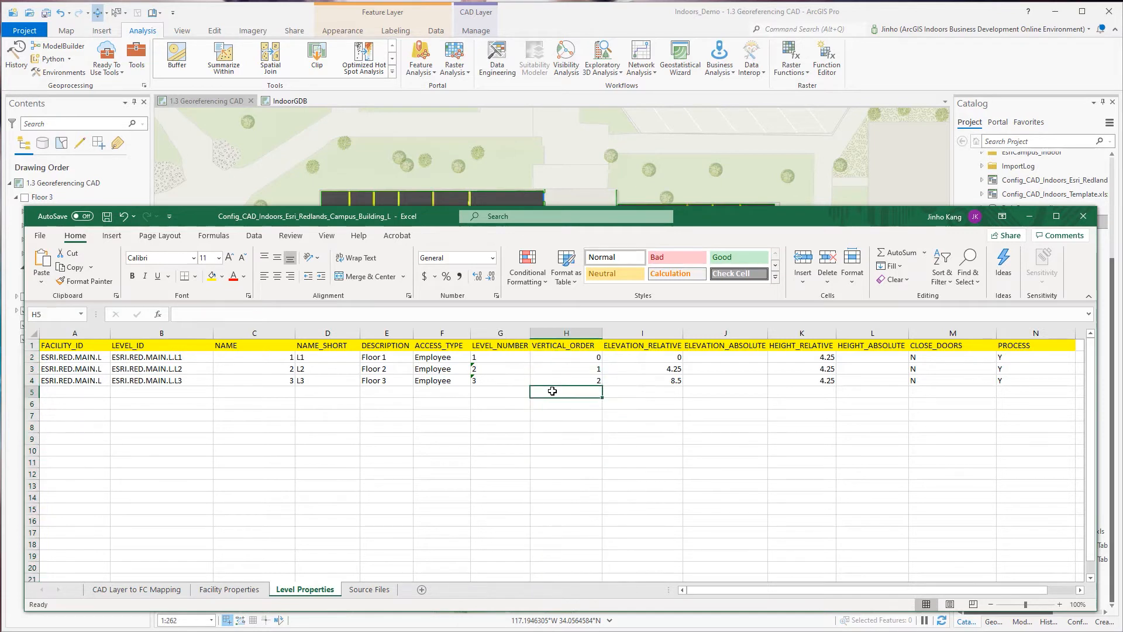
left_click(553, 357)
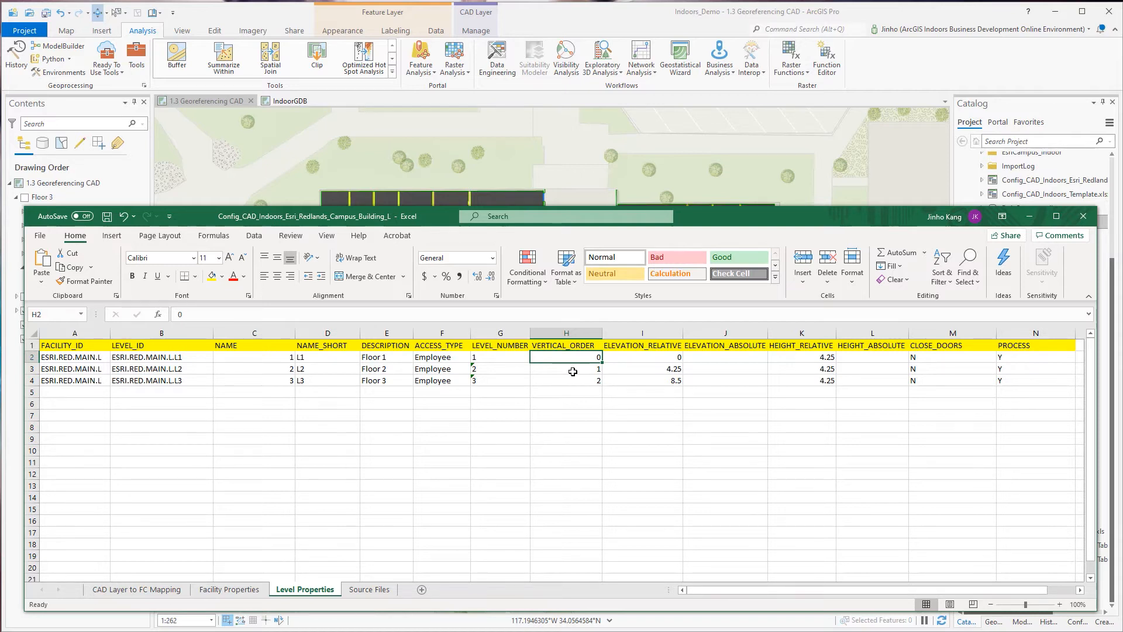
left_click(572, 372)
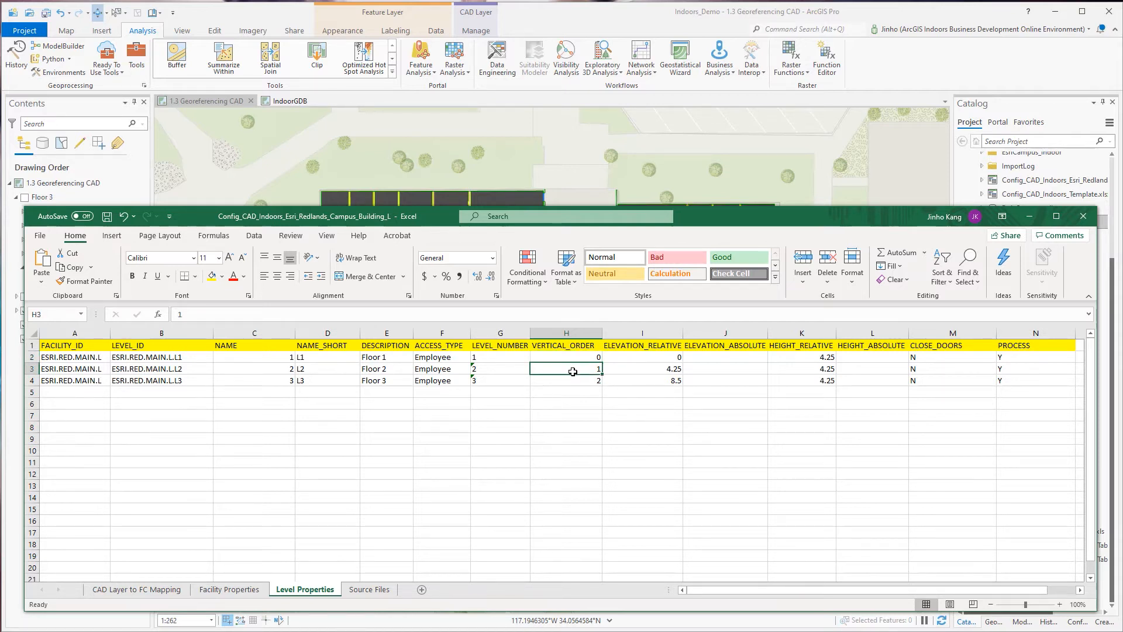
left_click(574, 380)
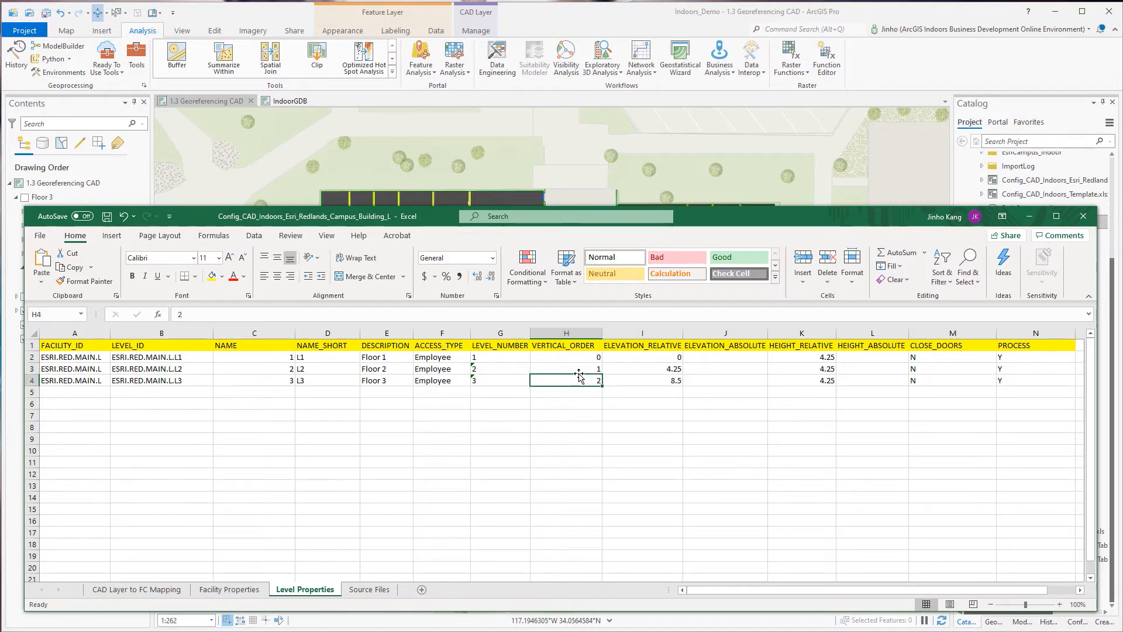
Read the ELEVATION_RELATIVE header note and inspect each floor's relative elevation against the second floor's HEIGHT_RELATIVE value.
left_click(673, 333)
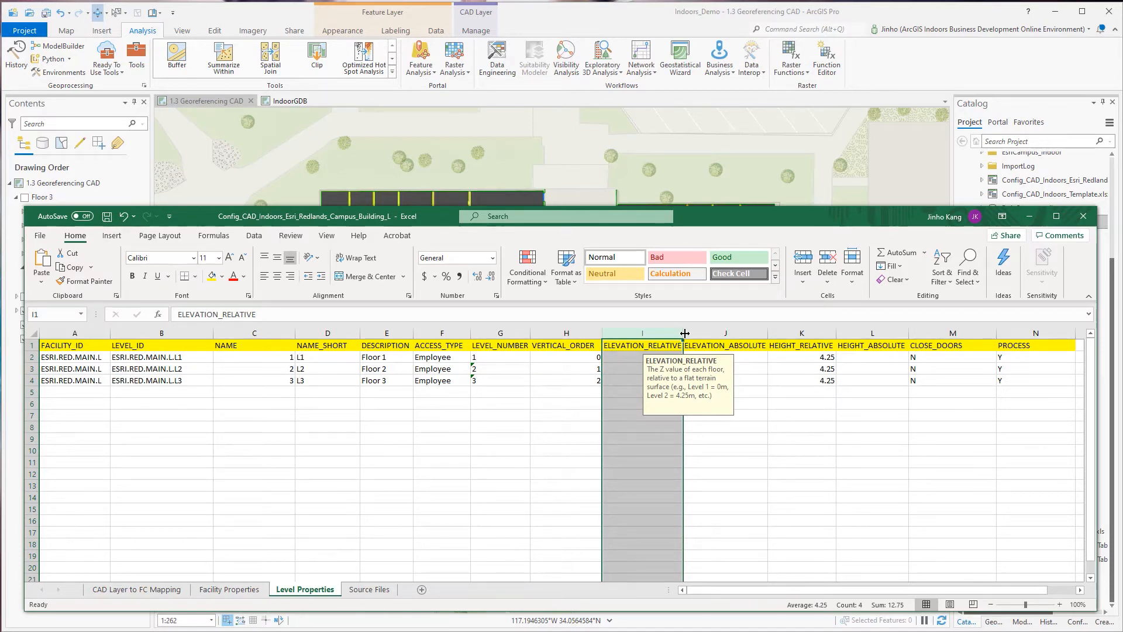
left_click(639, 357)
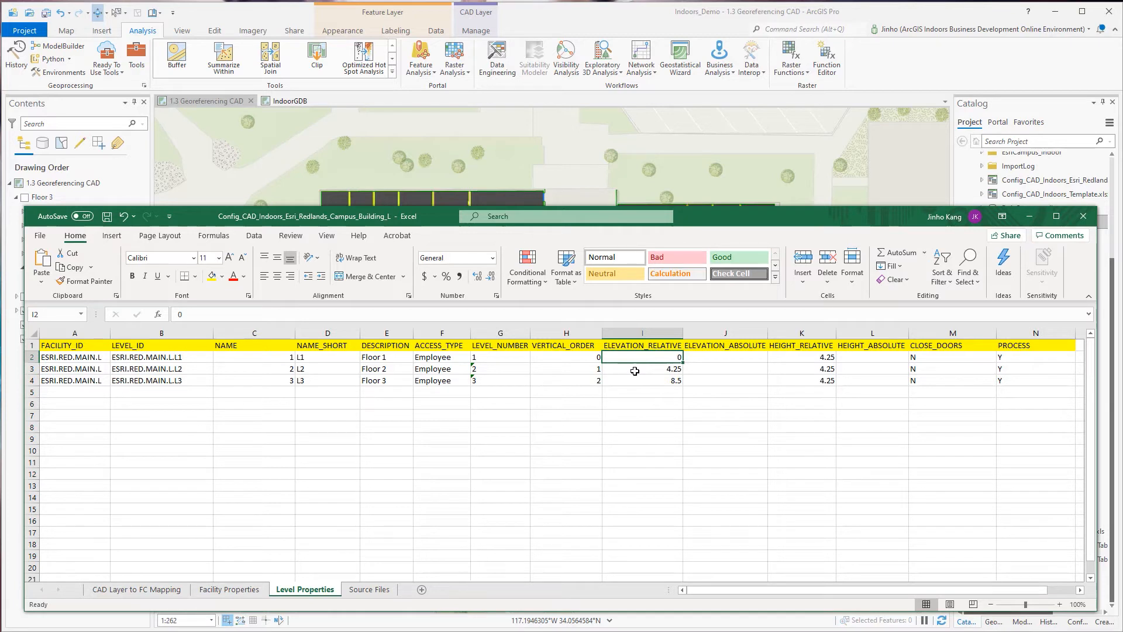
left_click(812, 370)
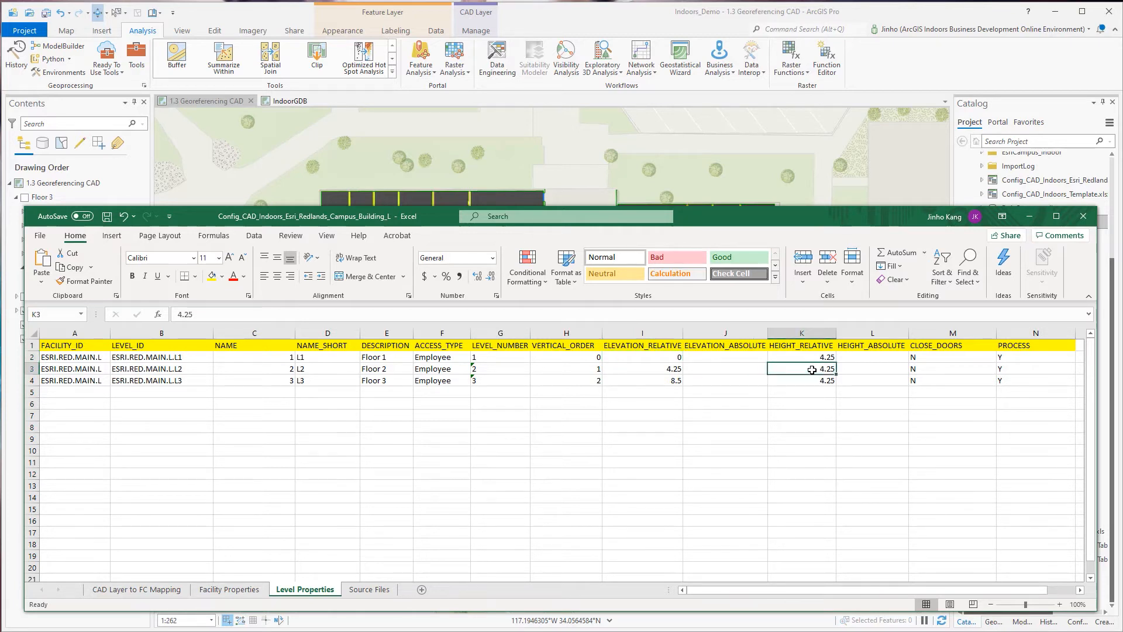
left_click(652, 369)
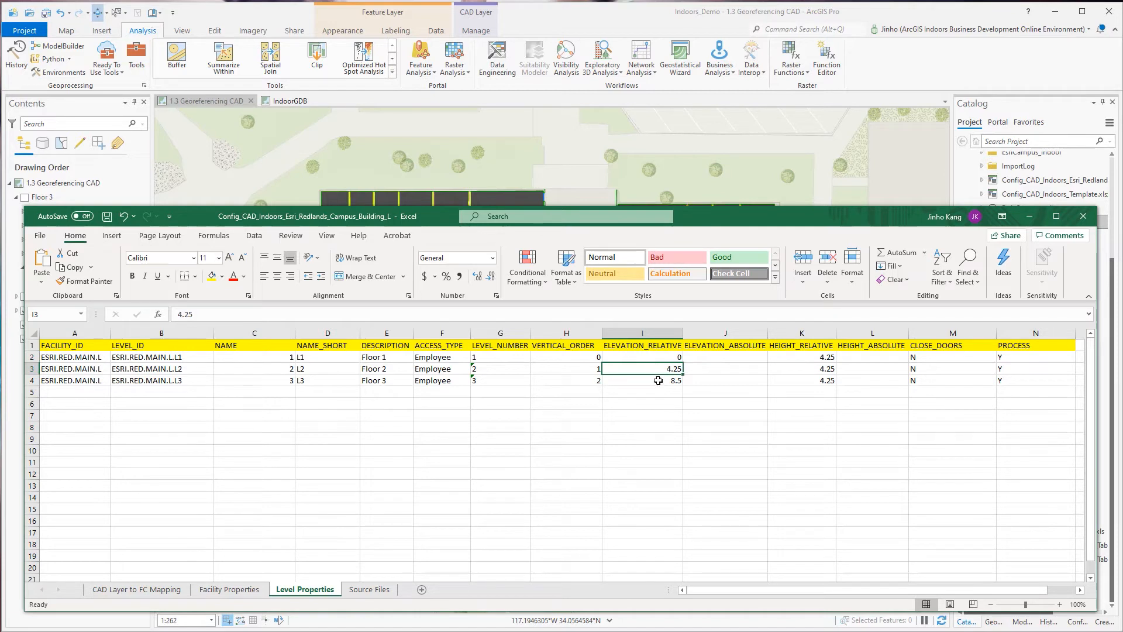
left_click(659, 381)
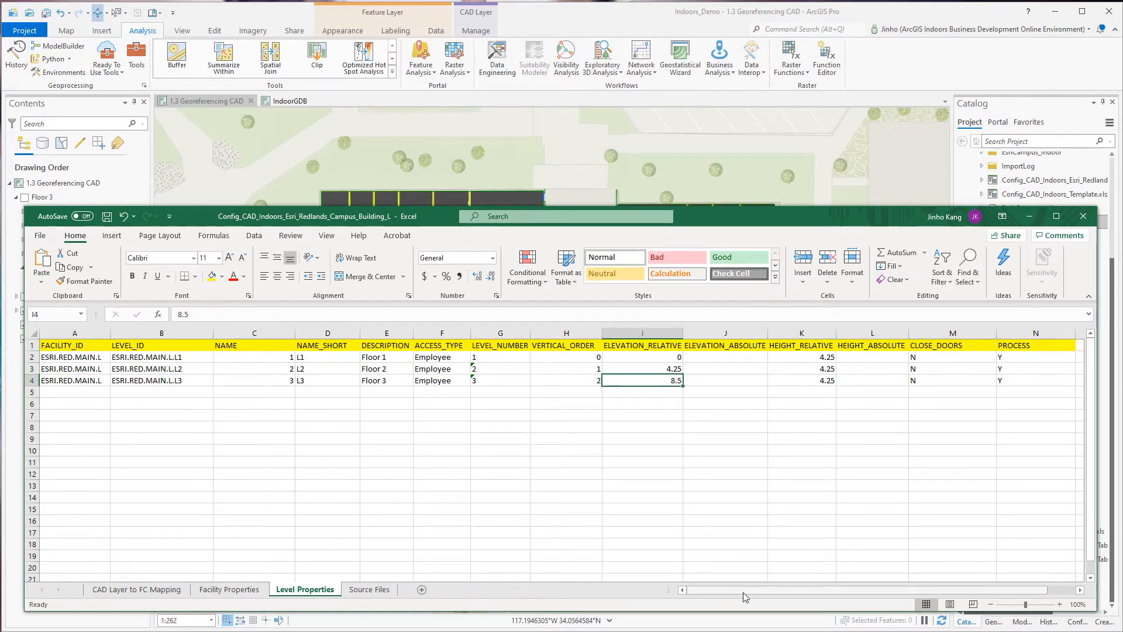
Read the ELEVATION_ABSOLUTE header note and examine its column beside ELEVATION_RELATIVE.
left_click_drag(742, 592, 780, 592)
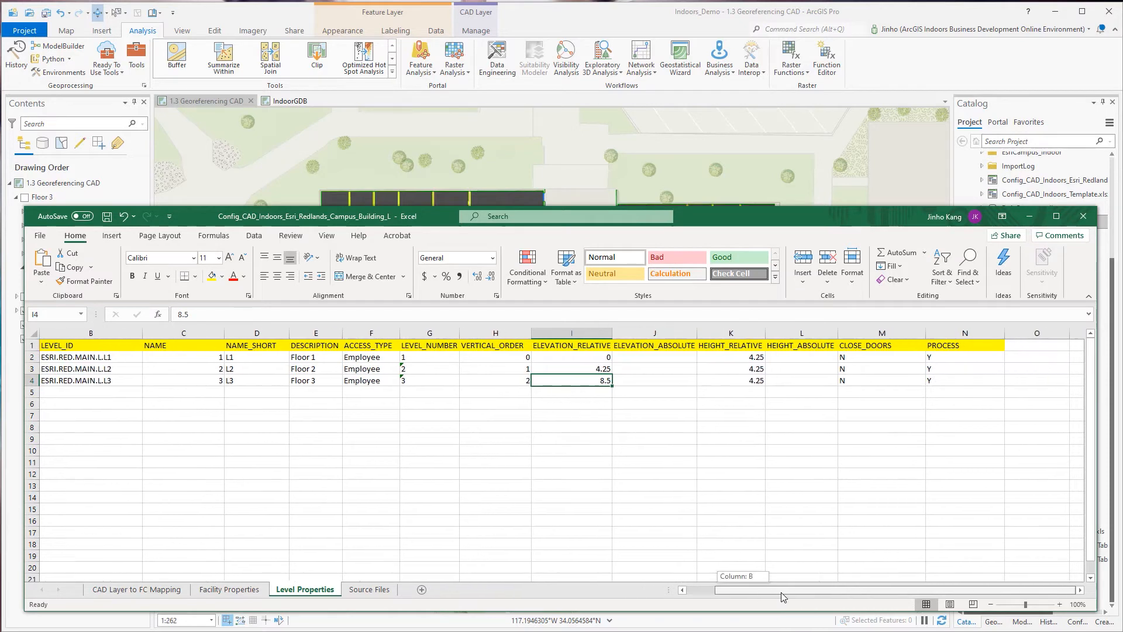
left_click(690, 347)
left_click(689, 334)
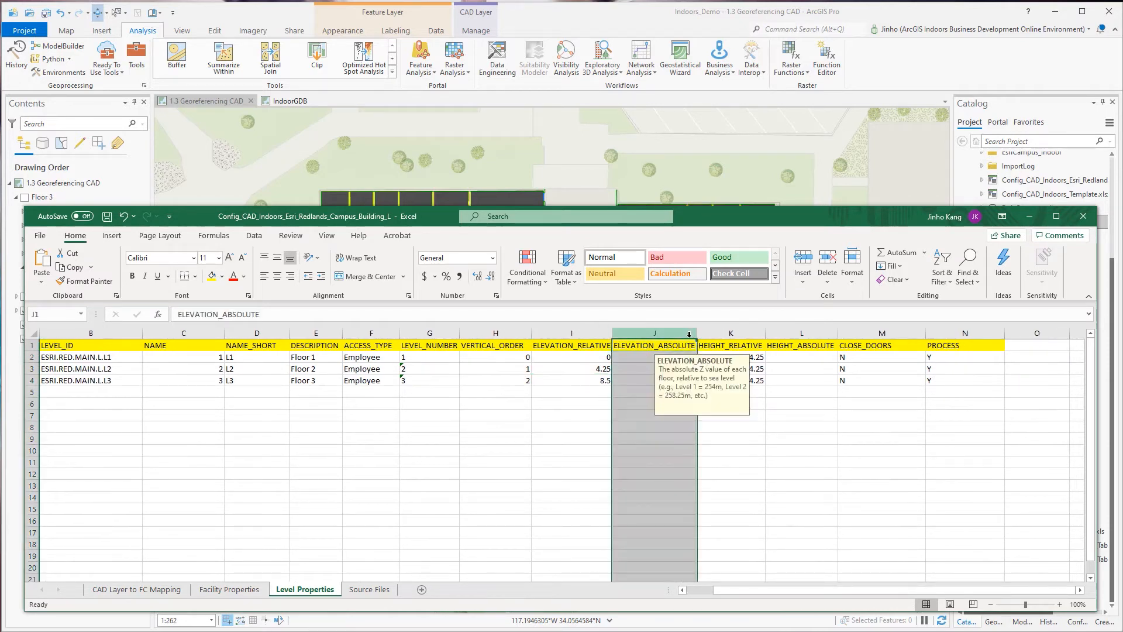
left_click(642, 357)
left_click(571, 333)
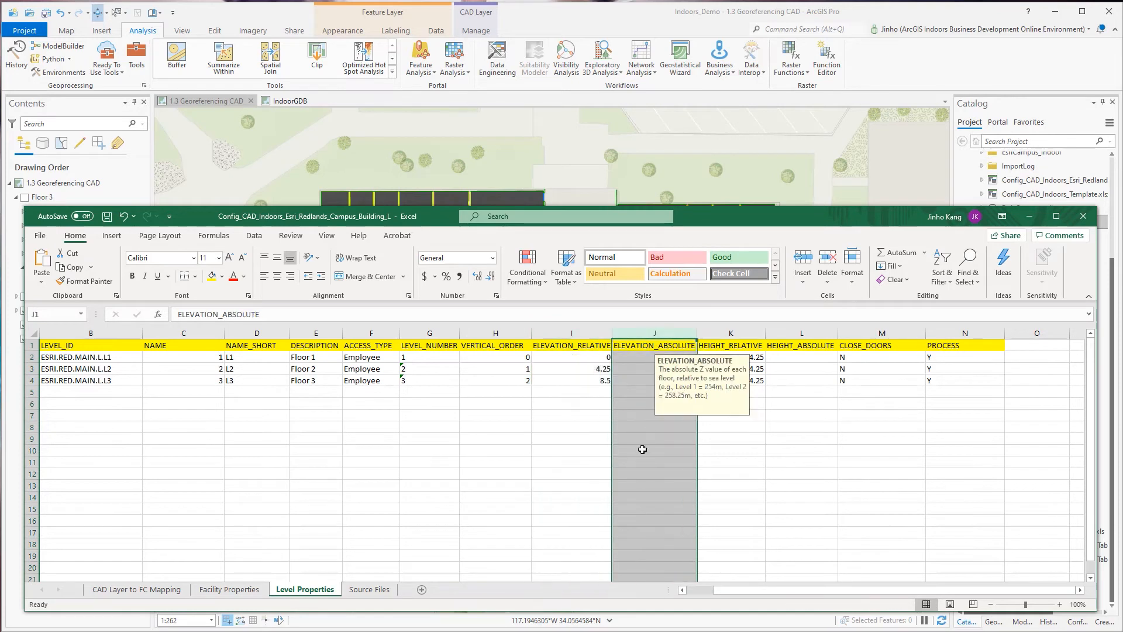
left_click(644, 451)
Read the HEIGHT_RELATIVE header note and inspect the height values of all three floors.
left_click(755, 329)
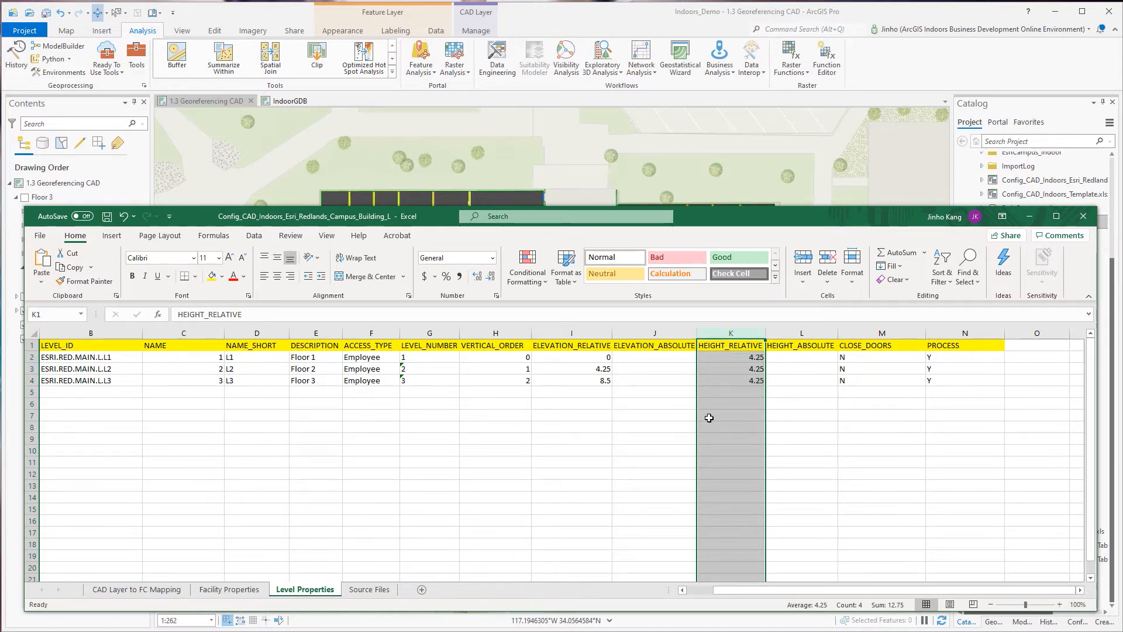
left_click(709, 416)
left_click_drag(724, 361, 725, 380)
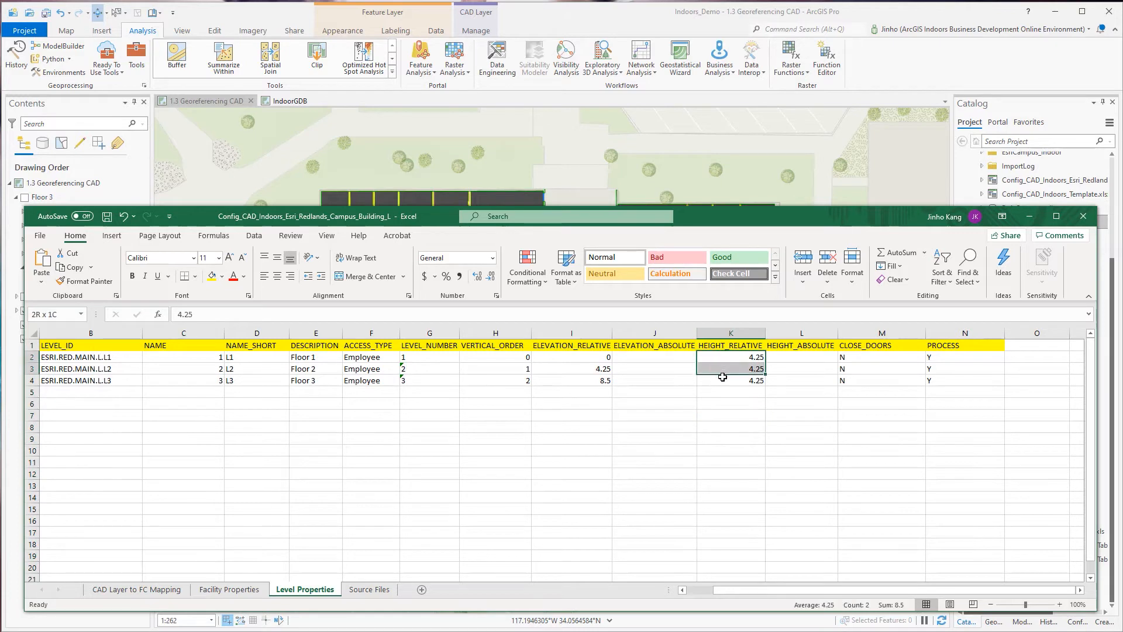
key("ctrl+v")
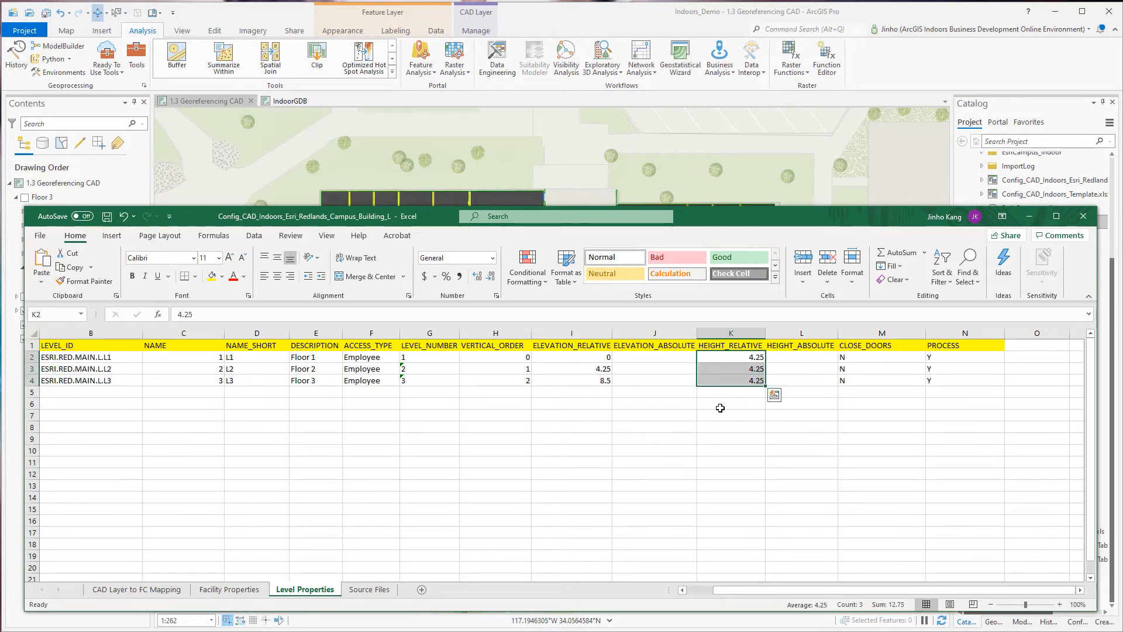
left_click(812, 390)
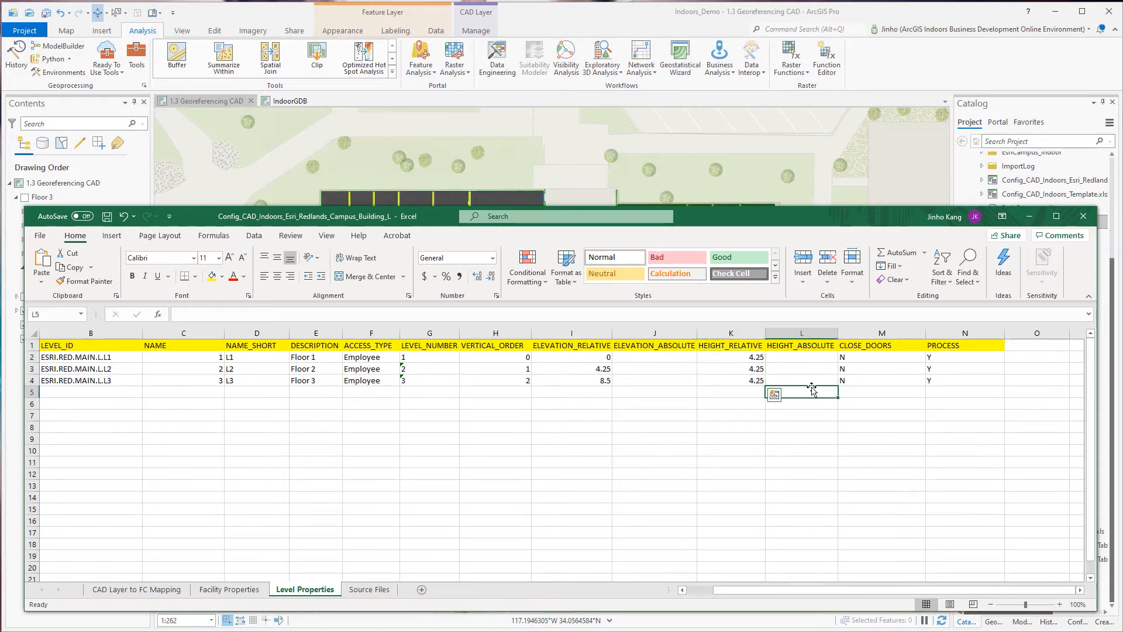
Read the HEIGHT_ABSOLUTE header note and compare it with the HEIGHT_RELATIVE definition on the Level Properties sheet.
left_click(824, 332)
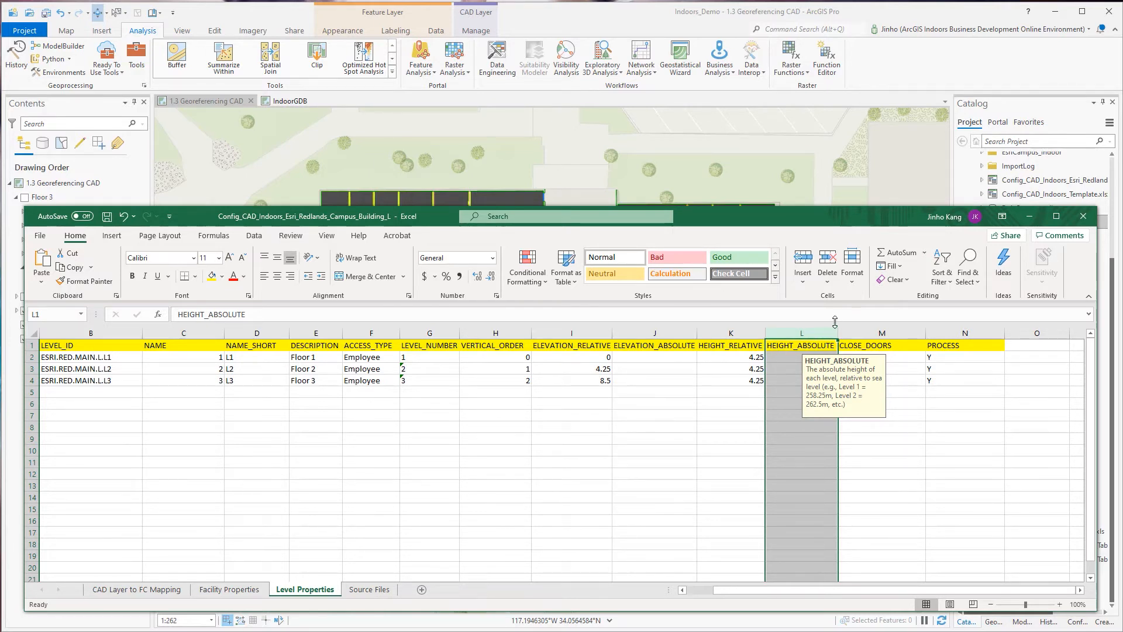
left_click(740, 330)
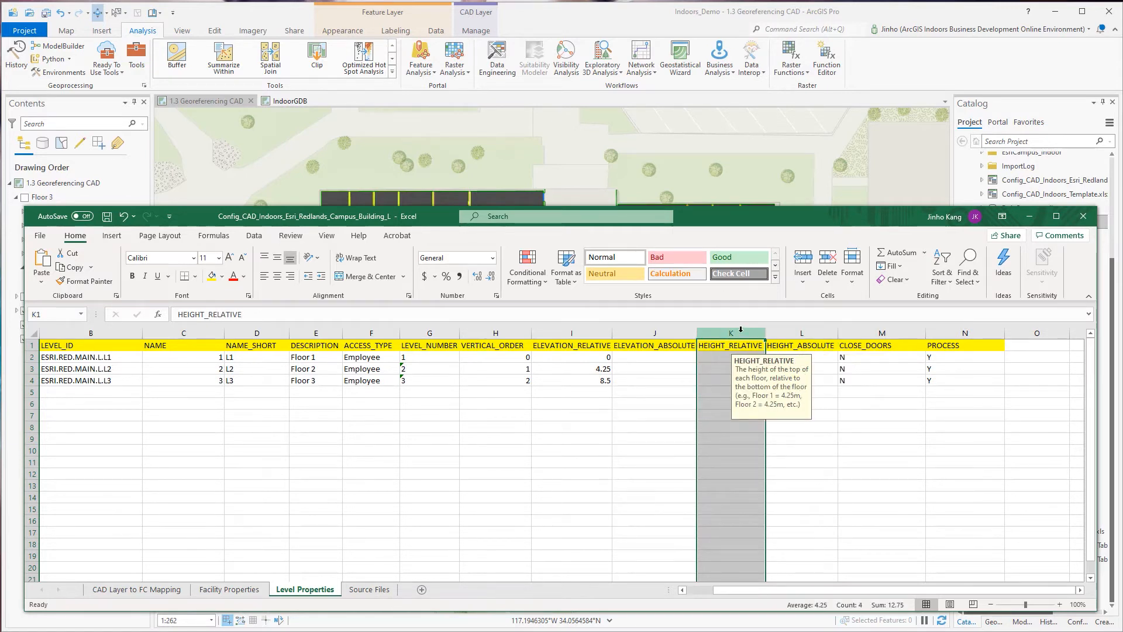
left_click(804, 332)
left_click(786, 447)
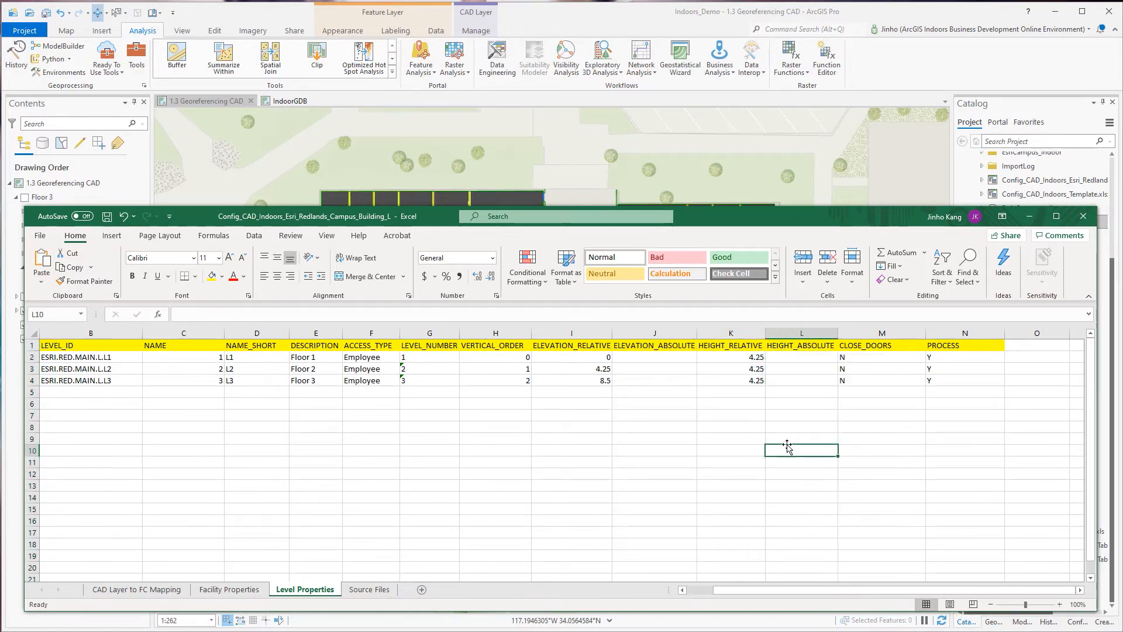
Read the CLOSE_DOORS header note and move the workbook window aside to view the door swings on the floor plan.
left_click(891, 329)
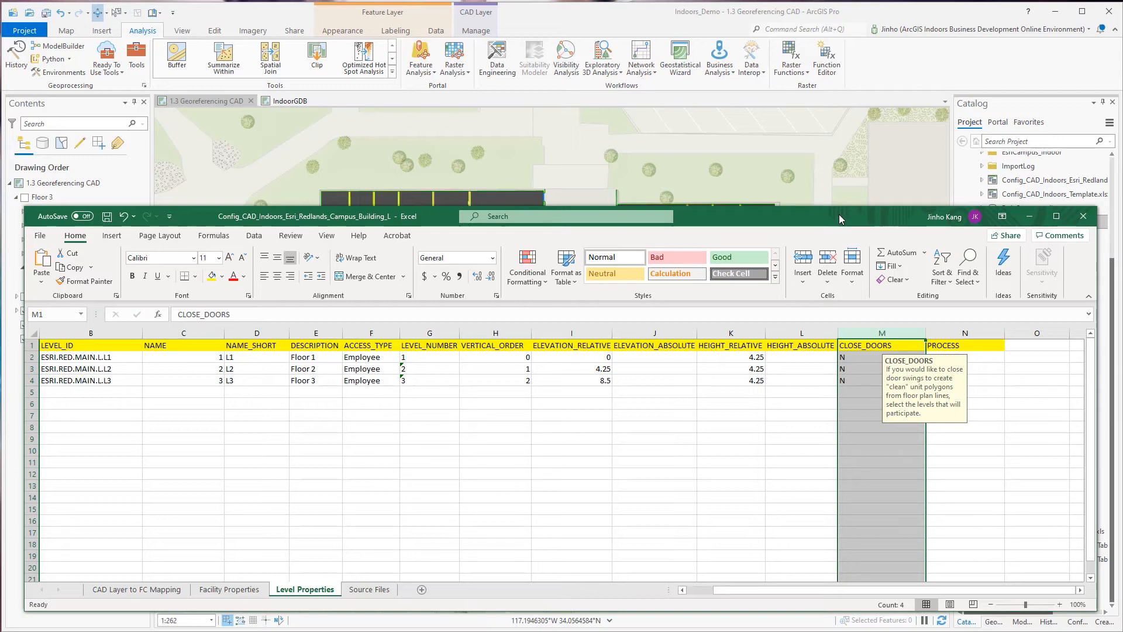
left_click_drag(839, 214, 799, 491)
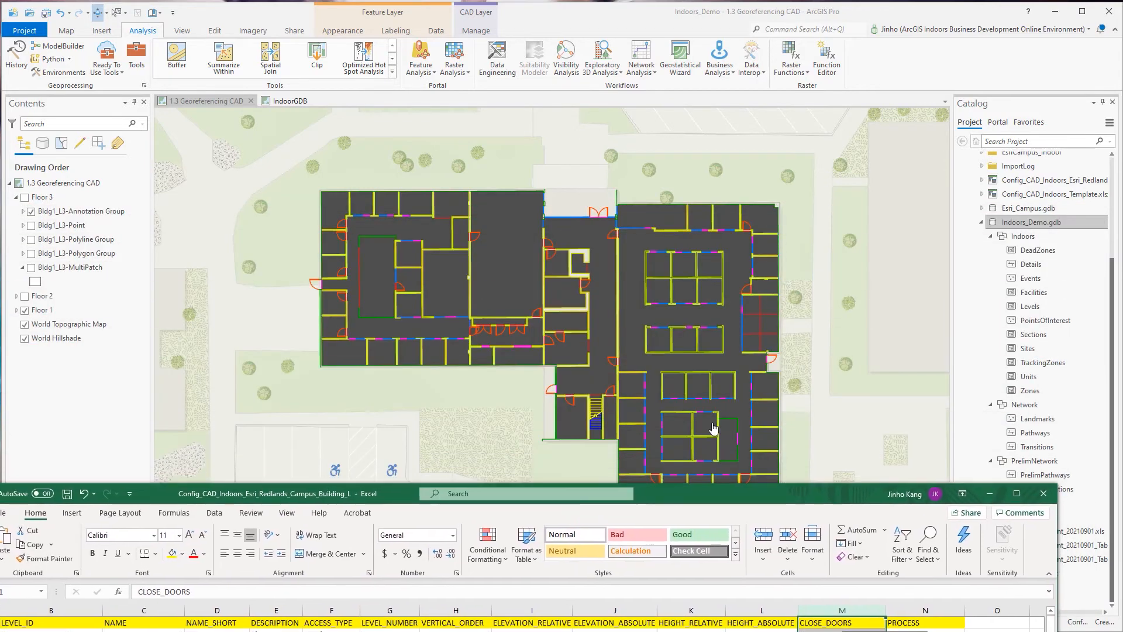
Inspect the door swings on the Building L floor plan up close and bring the configuration workbook back over the map.
scroll(564, 365, "up", 5)
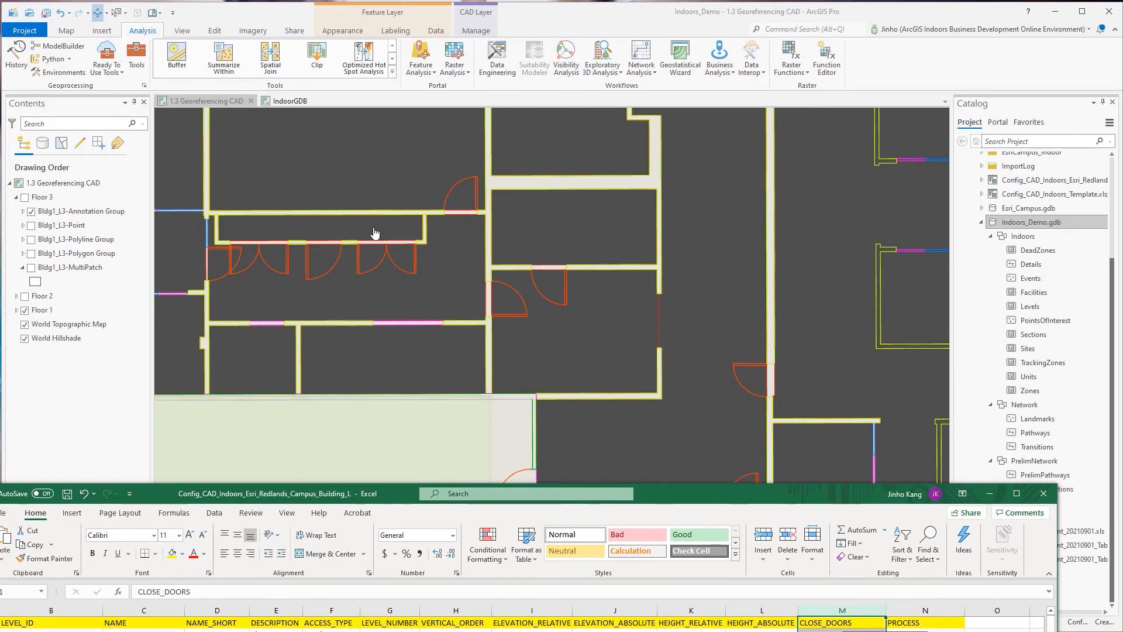
scroll(515, 293, "down", 5)
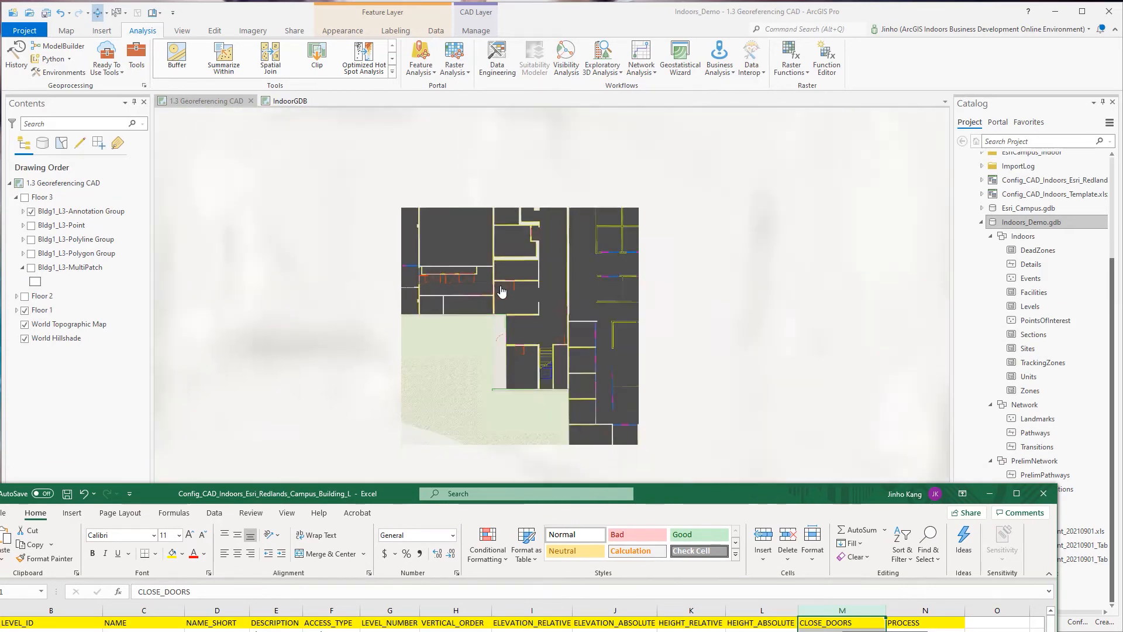
left_click_drag(729, 489, 765, 201)
left_click(857, 415)
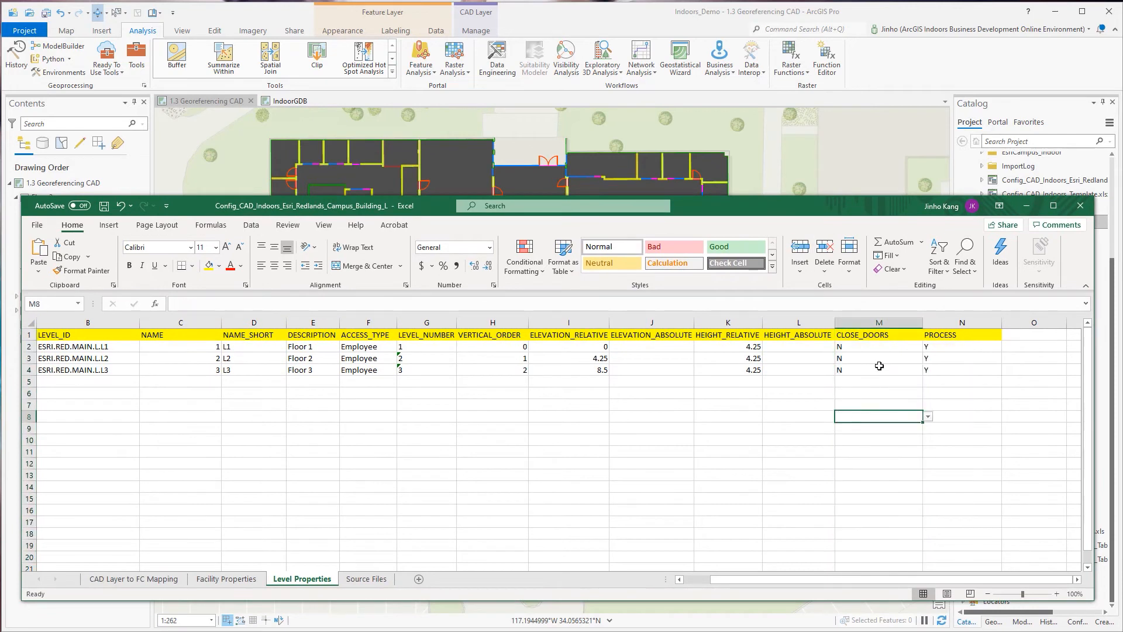
Read the PROCESS header note on the Level Properties sheet and inspect the value and its choices for the three floors.
left_click(950, 321)
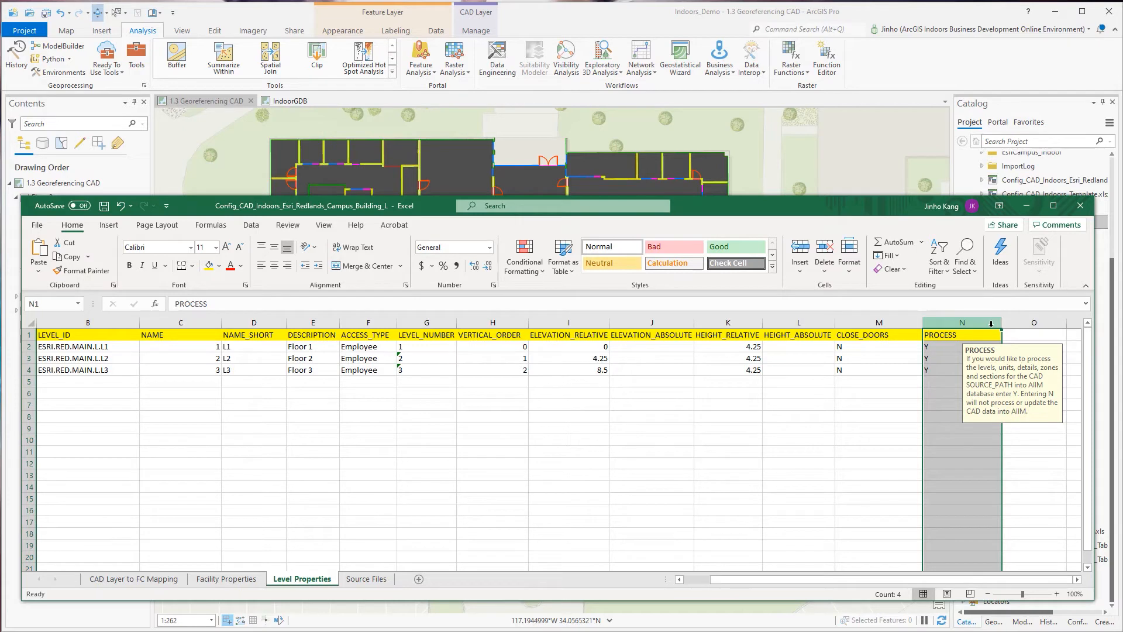
left_click(959, 346)
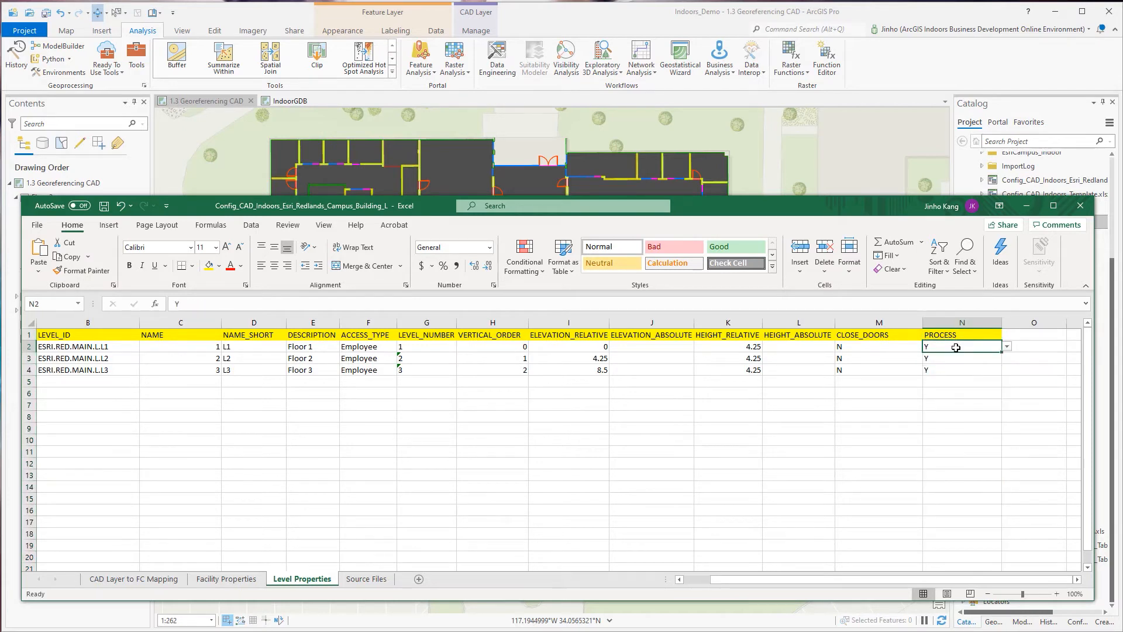
left_click(1006, 349)
left_click(1006, 348)
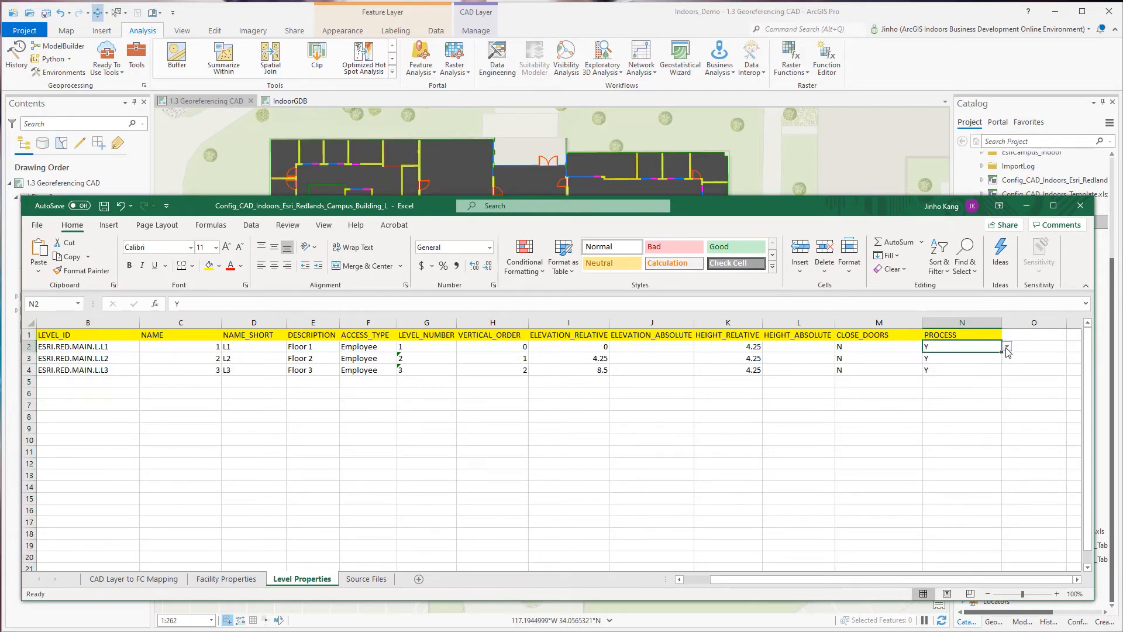
left_click(968, 358)
left_click(965, 371)
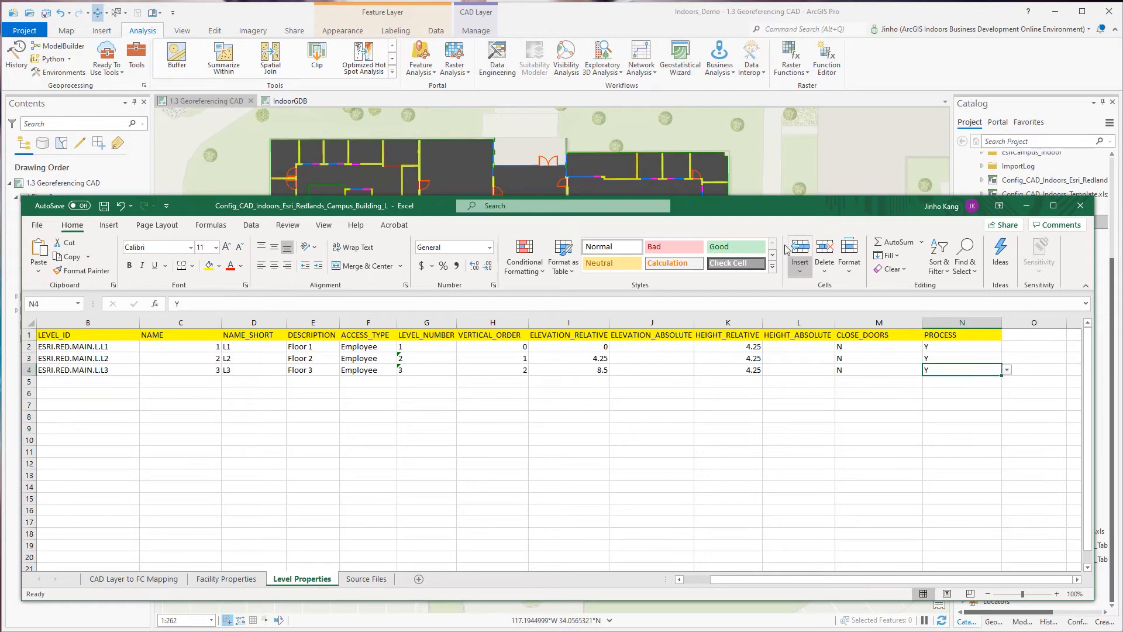
Show the start of the CAD Layer to FC Mapping sheet and uncover ArcGIS Pro to view Floor 1's CAD polyline layers.
left_click(135, 580)
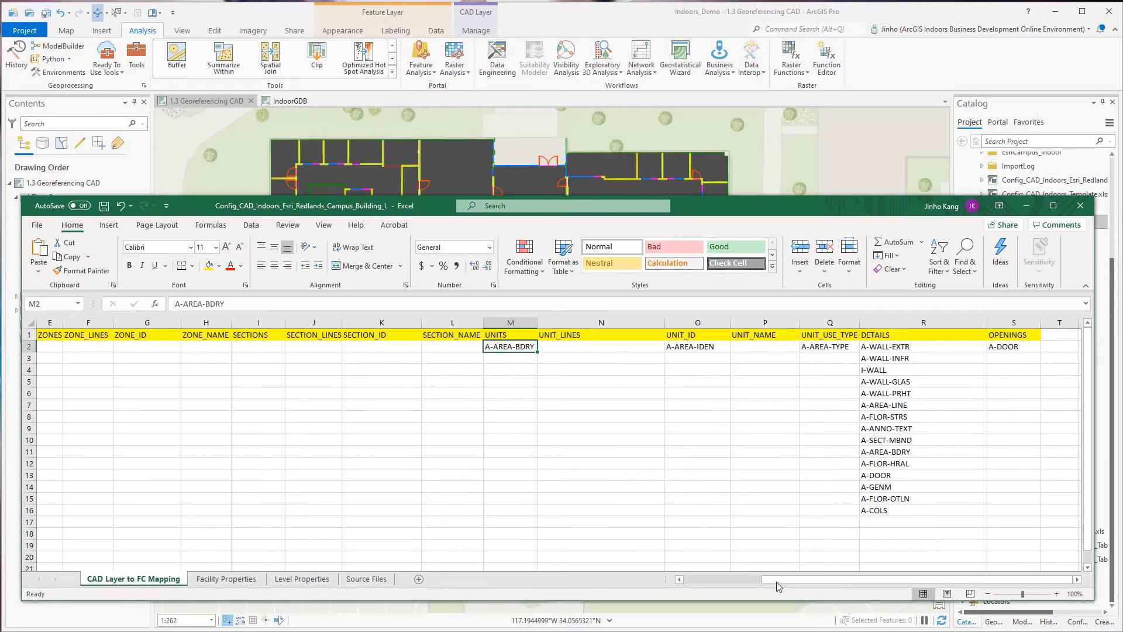
scroll(778, 574, "left", 5)
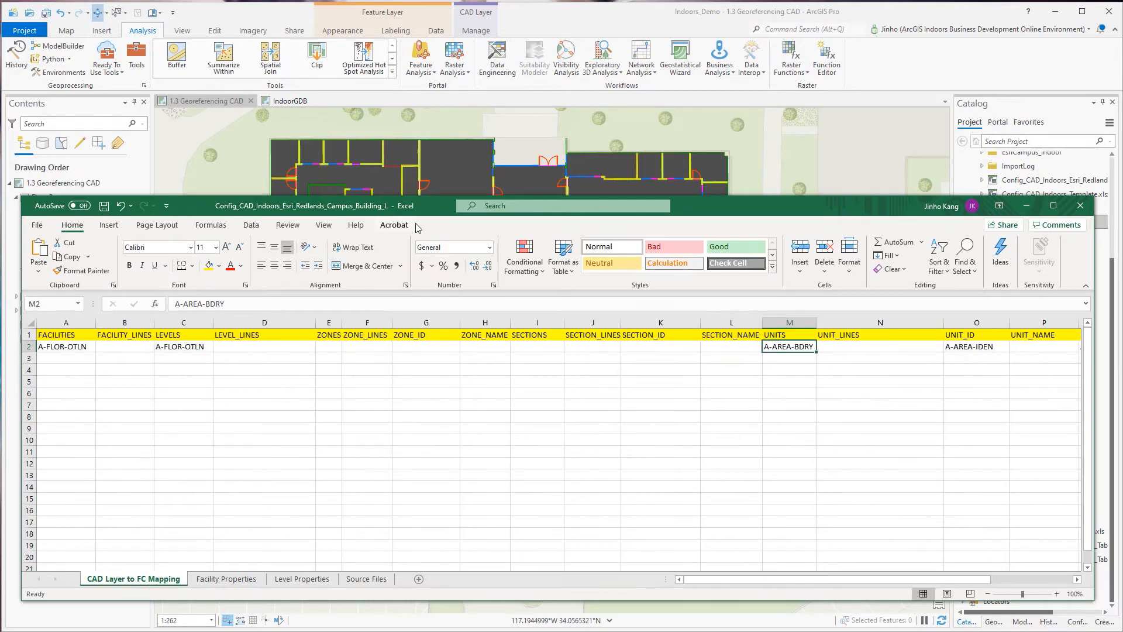
left_click_drag(425, 210, 411, 613)
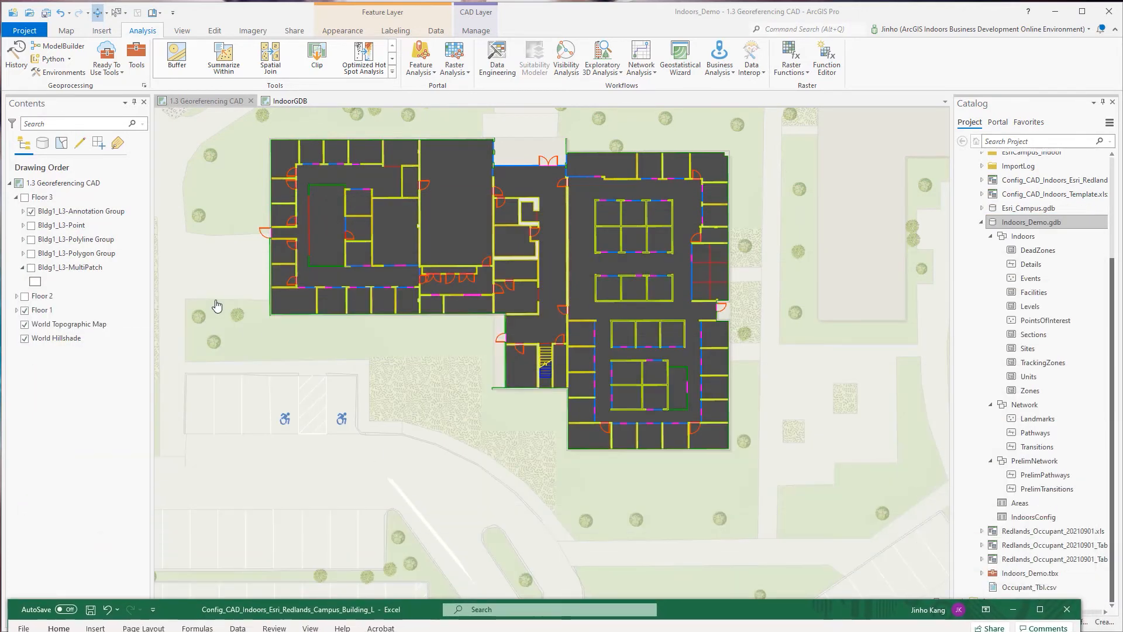
left_click(16, 310)
scroll(82, 380, "down", 3)
scroll(82, 380, "down", 2)
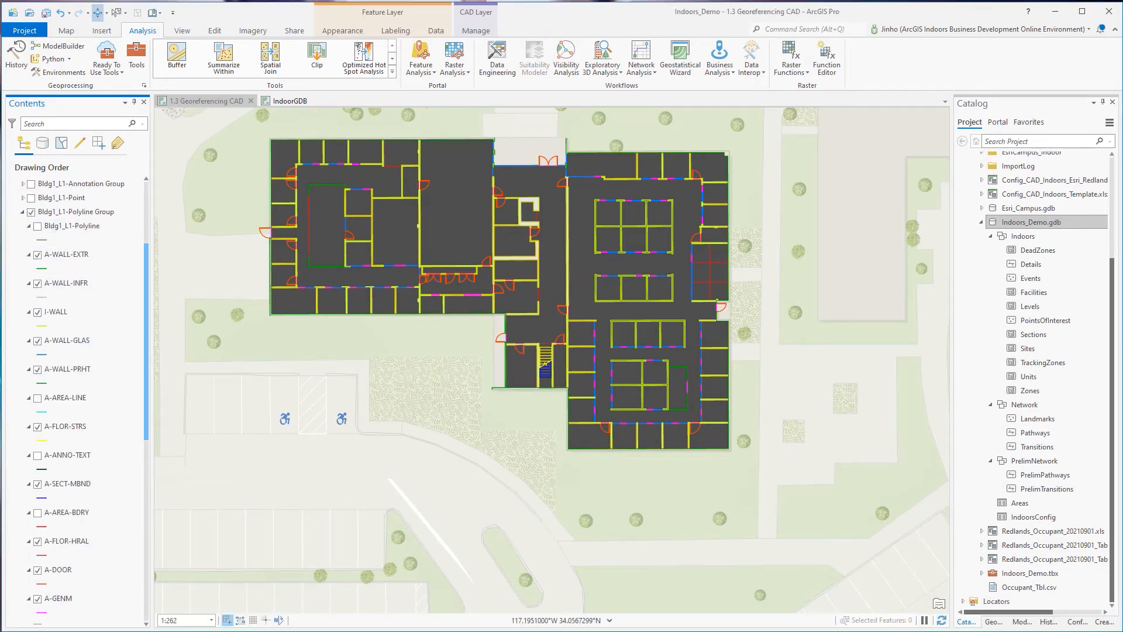
Return to the Excel workbook, read the FACILITIES header note and examine the CAD layer mapped to FACILITIES.
left_click(561, 623)
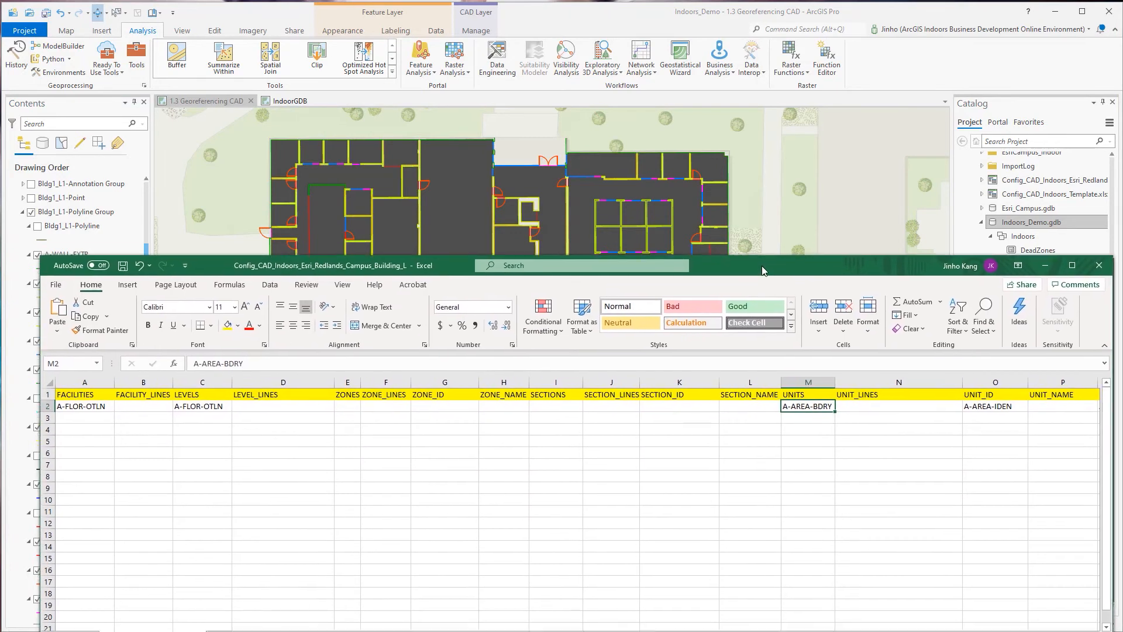
left_click_drag(761, 266, 756, 215)
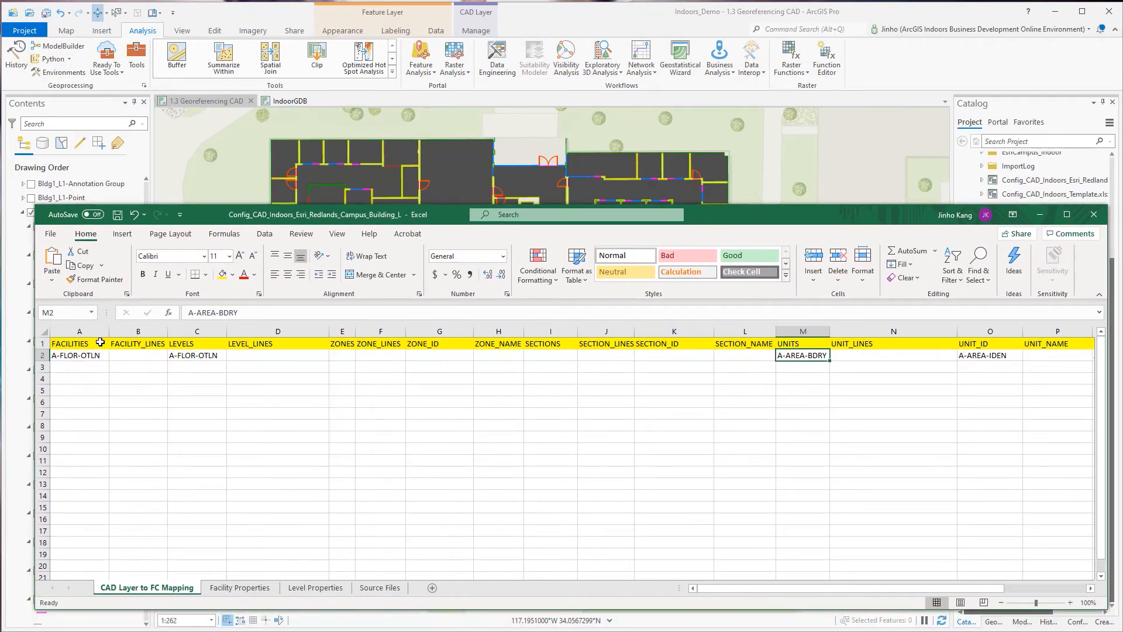
left_click_drag(100, 342, 156, 342)
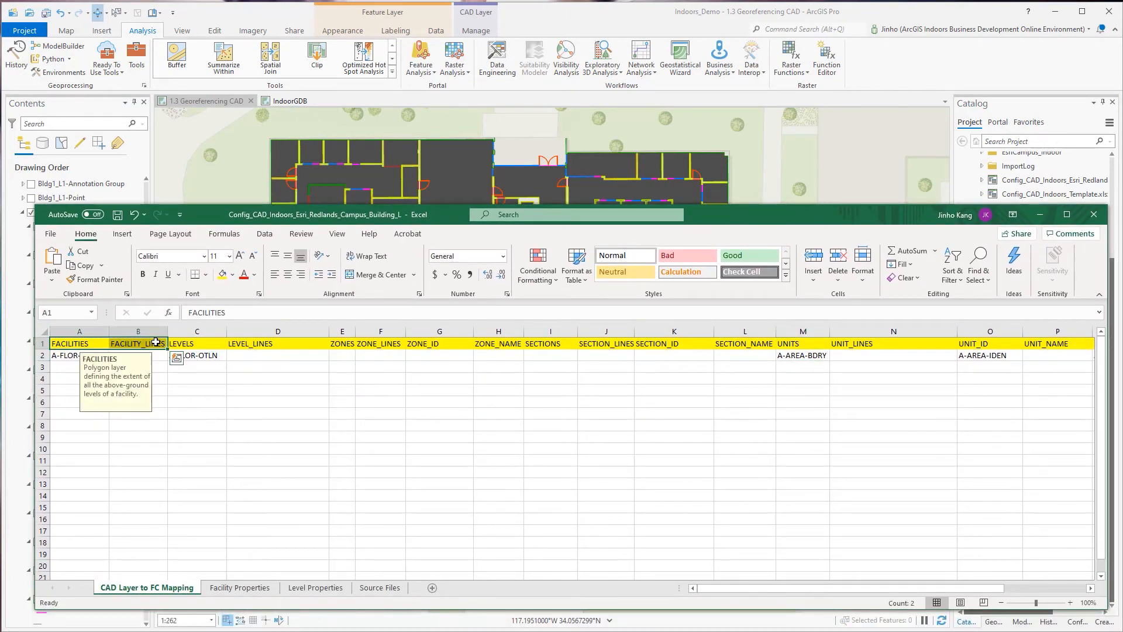
left_click(187, 413)
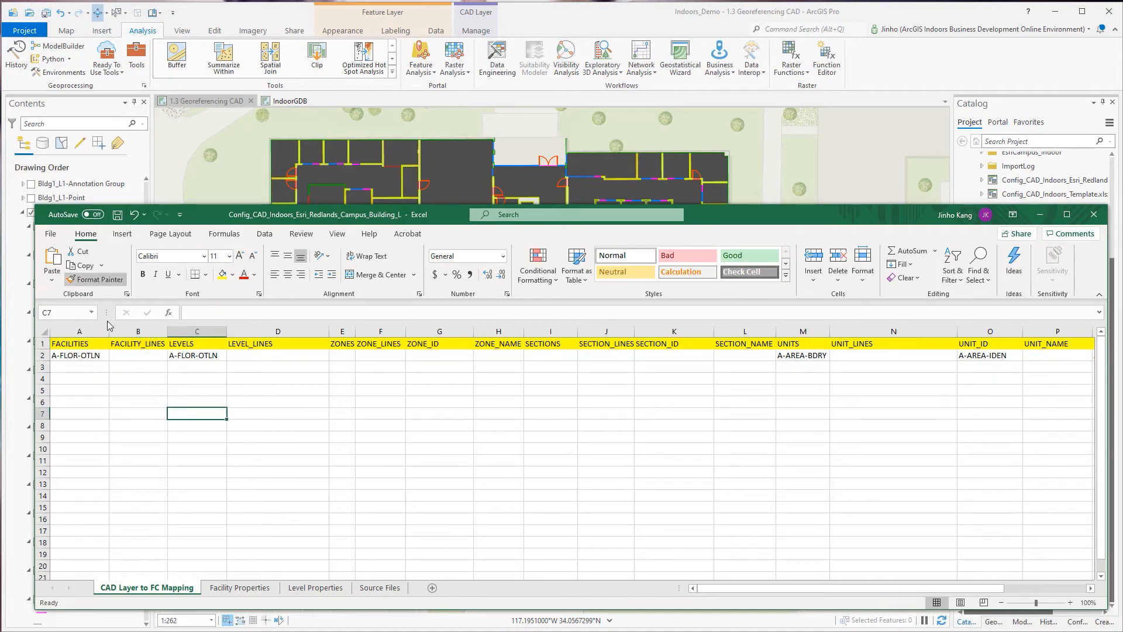
left_click(92, 356)
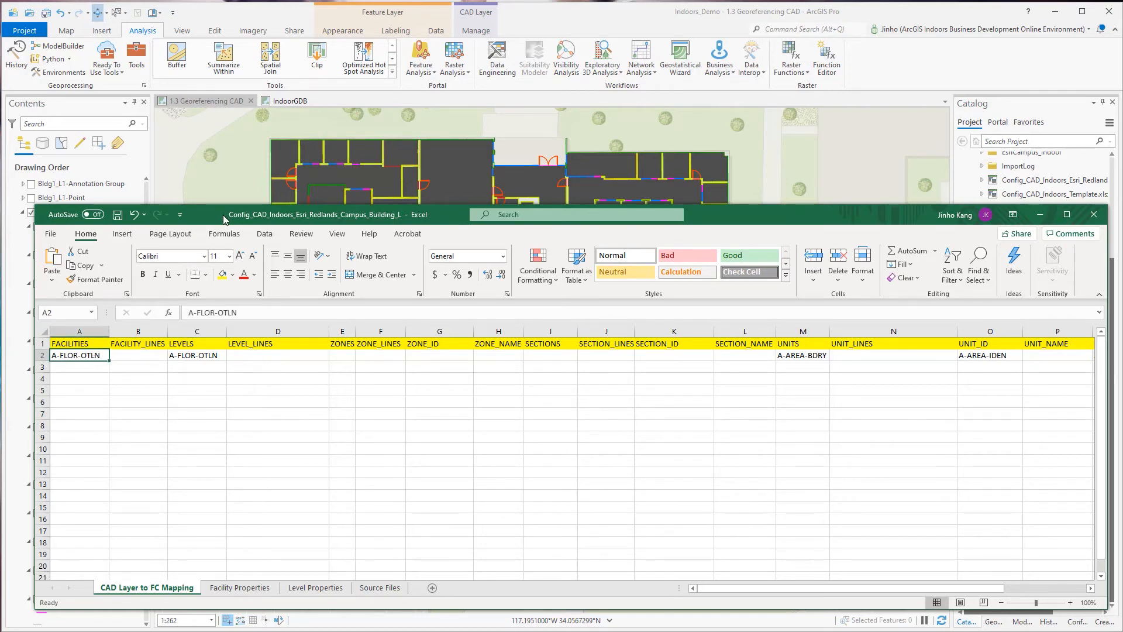
Look for the A-FLOR-OTLN layer among Floor 1's CAD layers in ArcGIS Pro and bring the workbook back.
left_click_drag(224, 219, 484, 366)
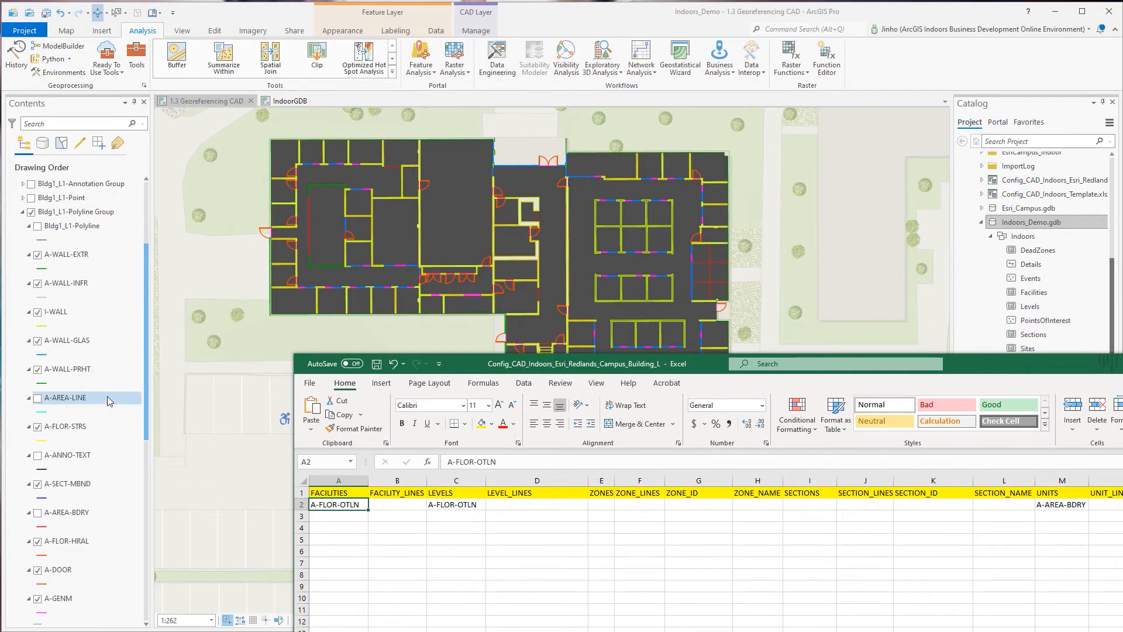
scroll(107, 395, "down", 1)
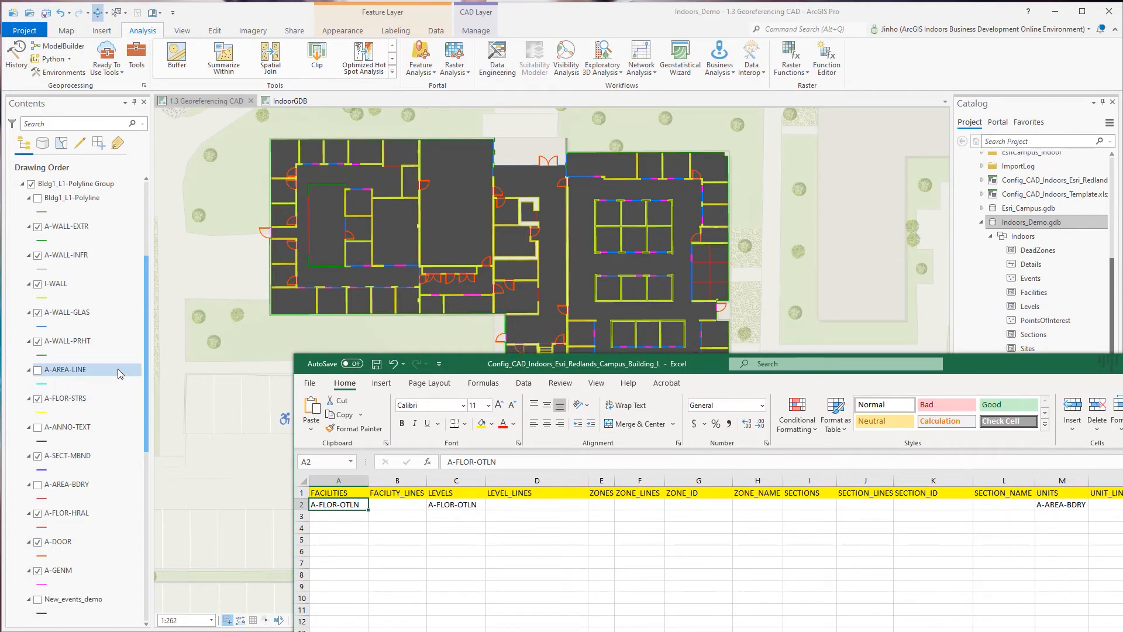
scroll(118, 368, "down", 1)
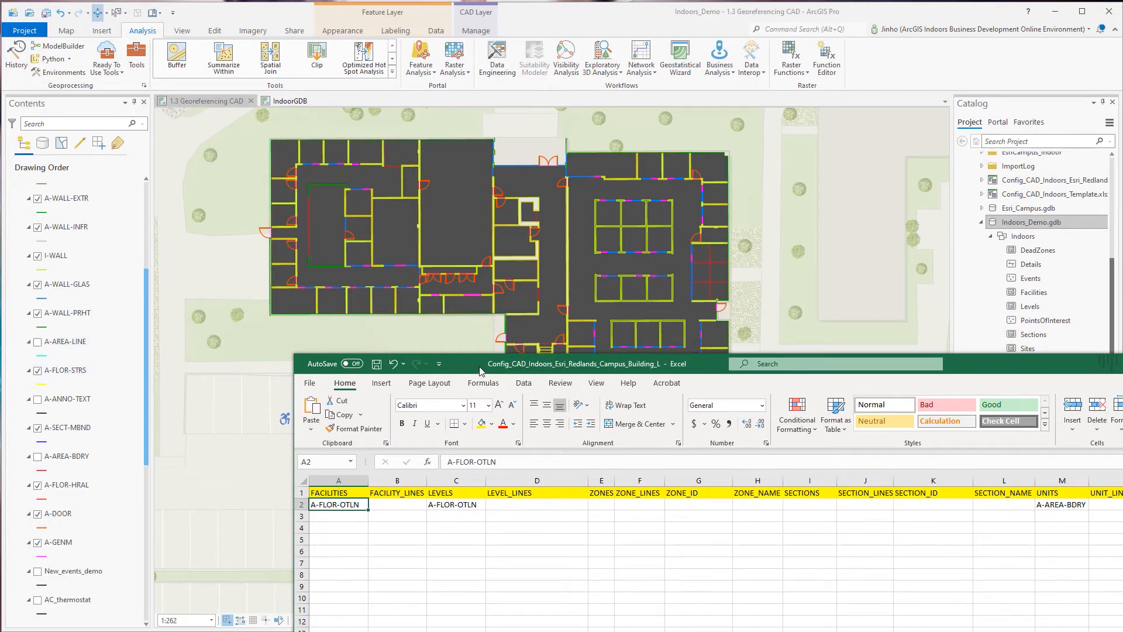
left_click_drag(480, 369, 224, 240)
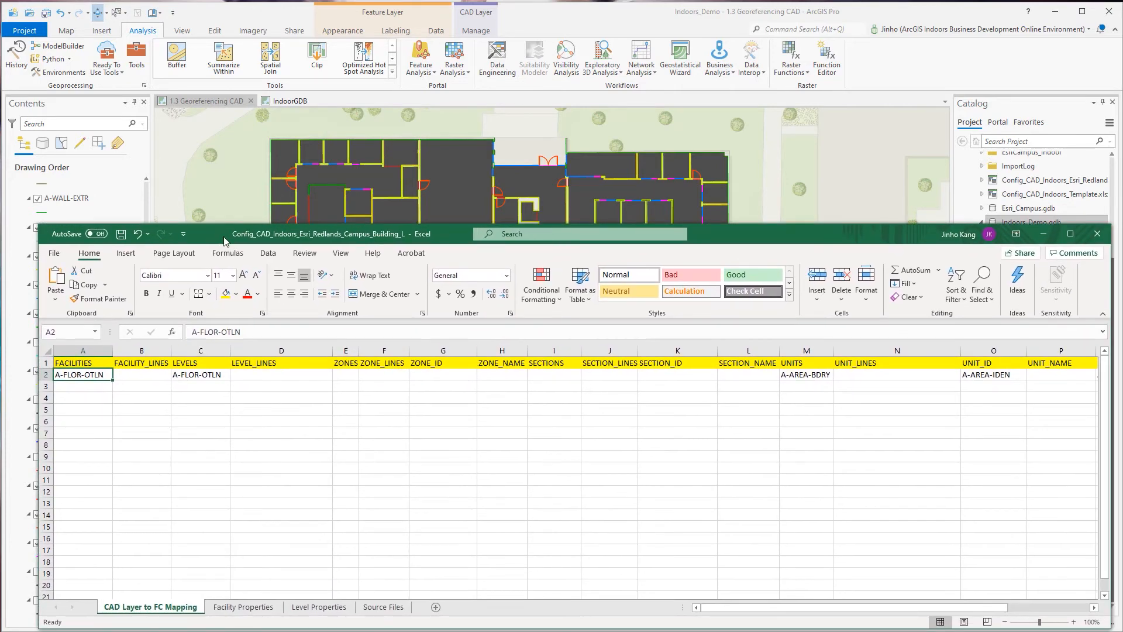
Read the LEVELS header note and examine the LEVELS and LEVEL_LINES columns with their mapped CAD layer.
left_click_drag(201, 350, 282, 349)
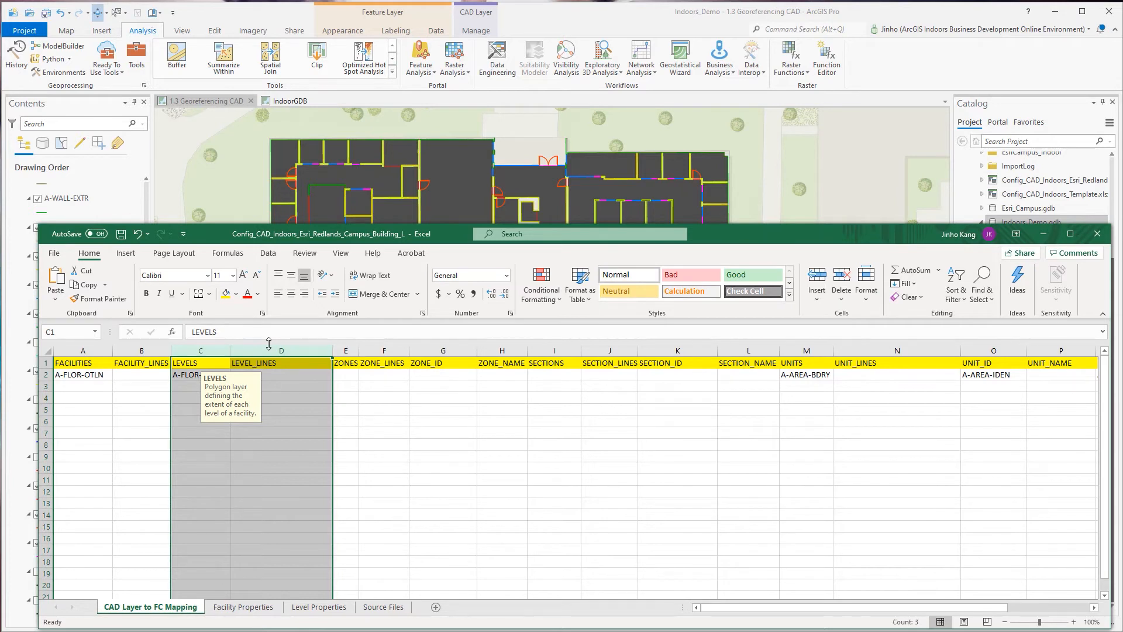
left_click(310, 408)
left_click(215, 373)
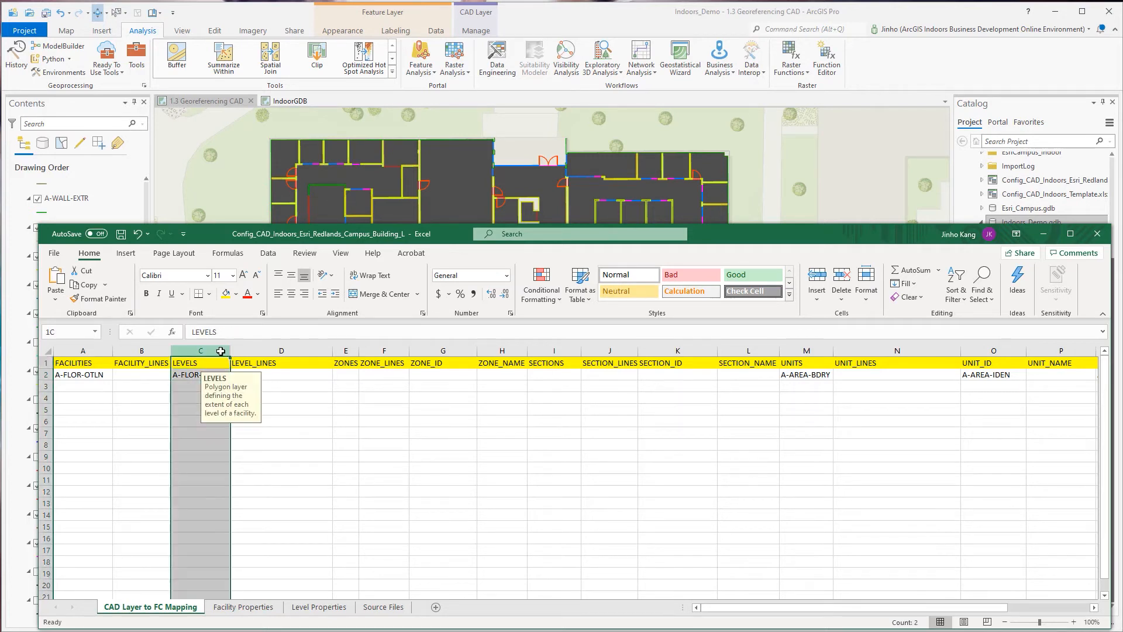
left_click(221, 349)
Read the header notes of the ZONES, ZONE_ID and ZONE_NAME columns.
mouse_move(347, 364)
left_mouse_down()
mouse_move(383, 364)
mouse_move(377, 351)
left_mouse_up()
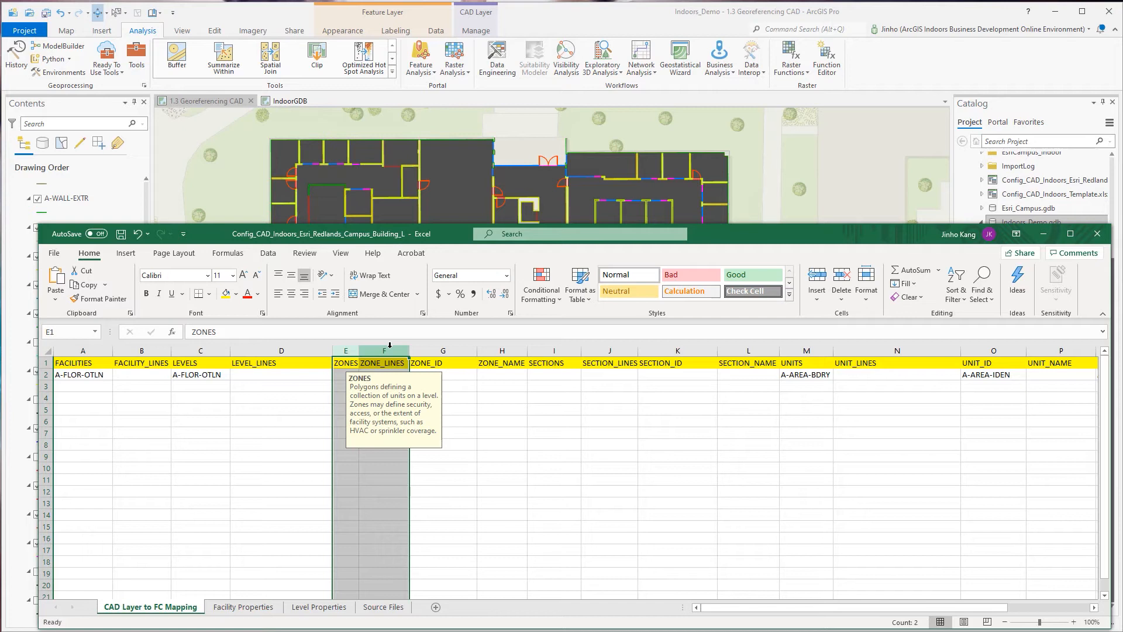
left_click(421, 345)
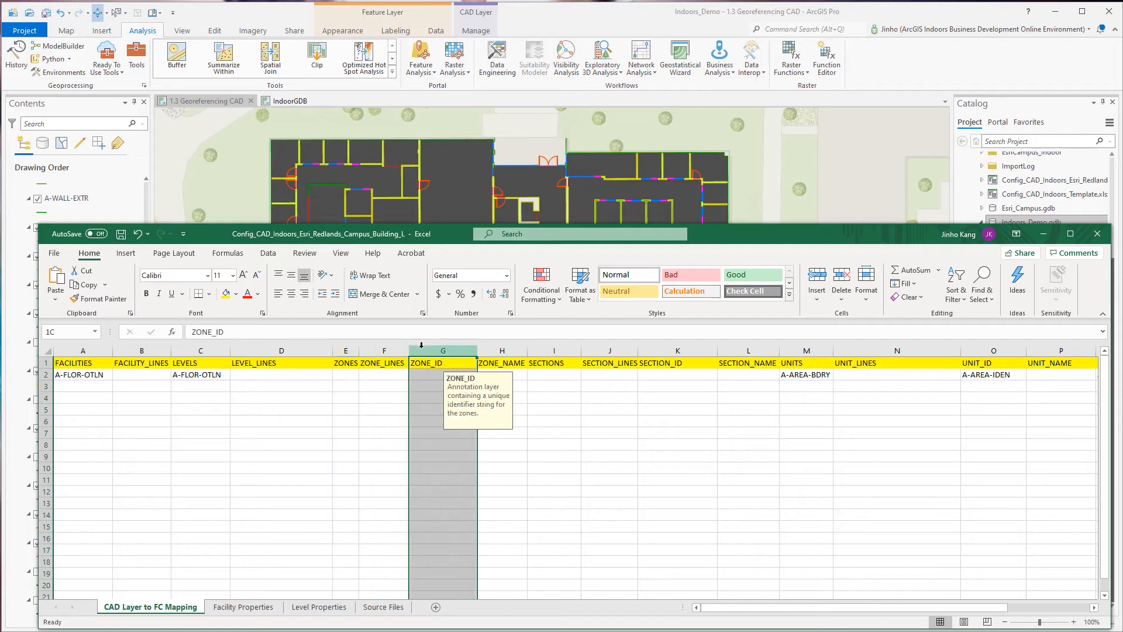
left_click(497, 350)
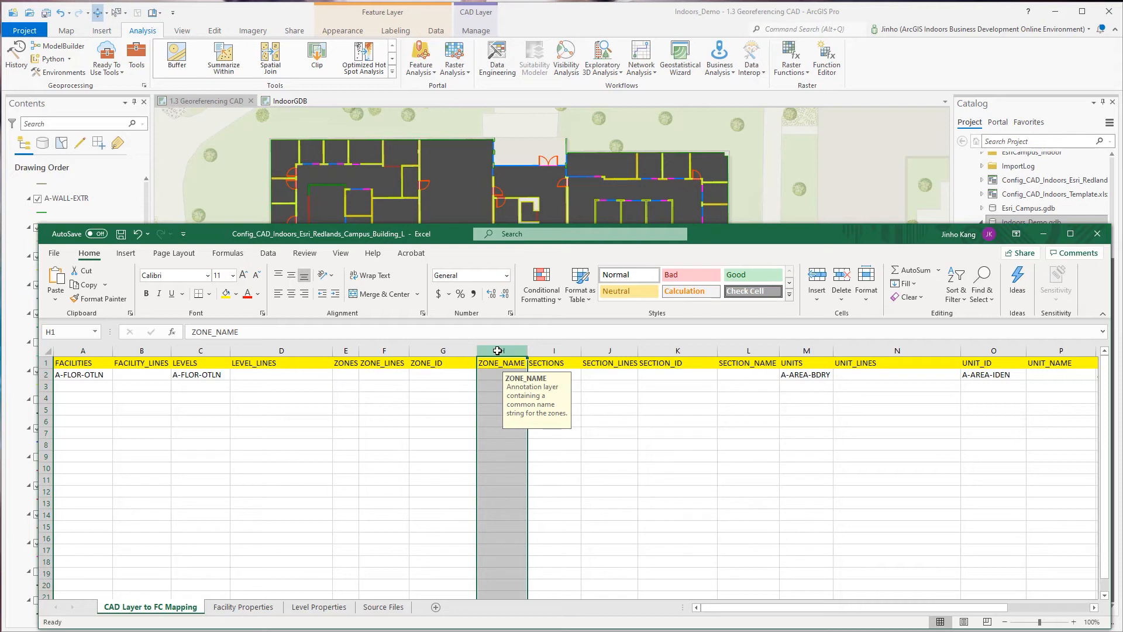
left_click_drag(483, 343, 552, 351)
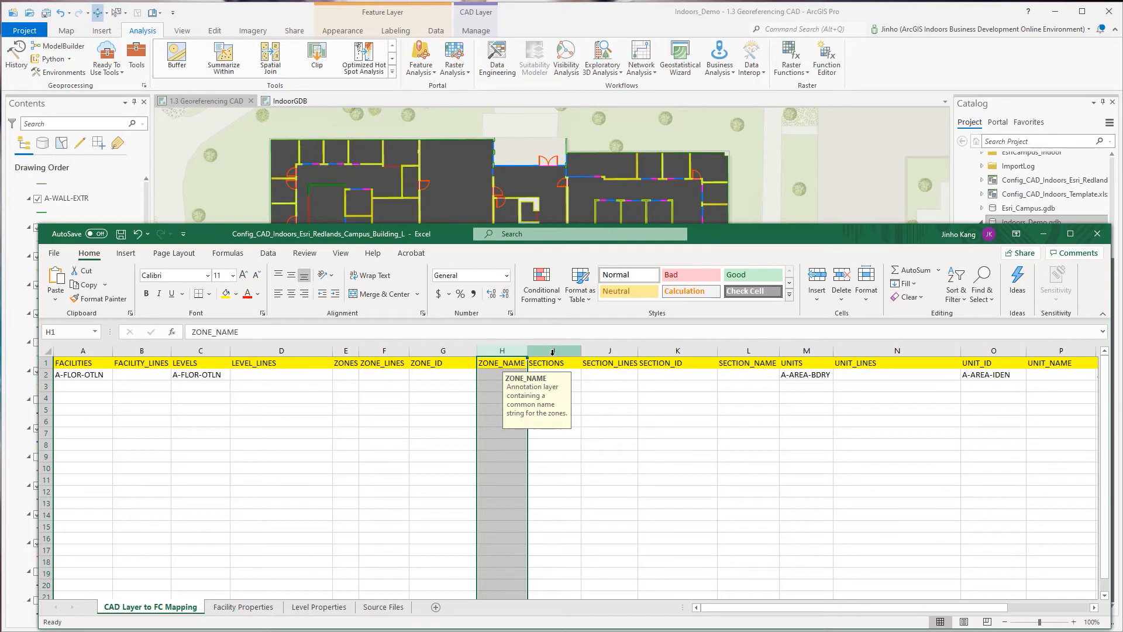
Read the header notes of the SECTIONS, SECTION_LINES, SECTION_ID and SECTION_NAME columns.
left_click(563, 349)
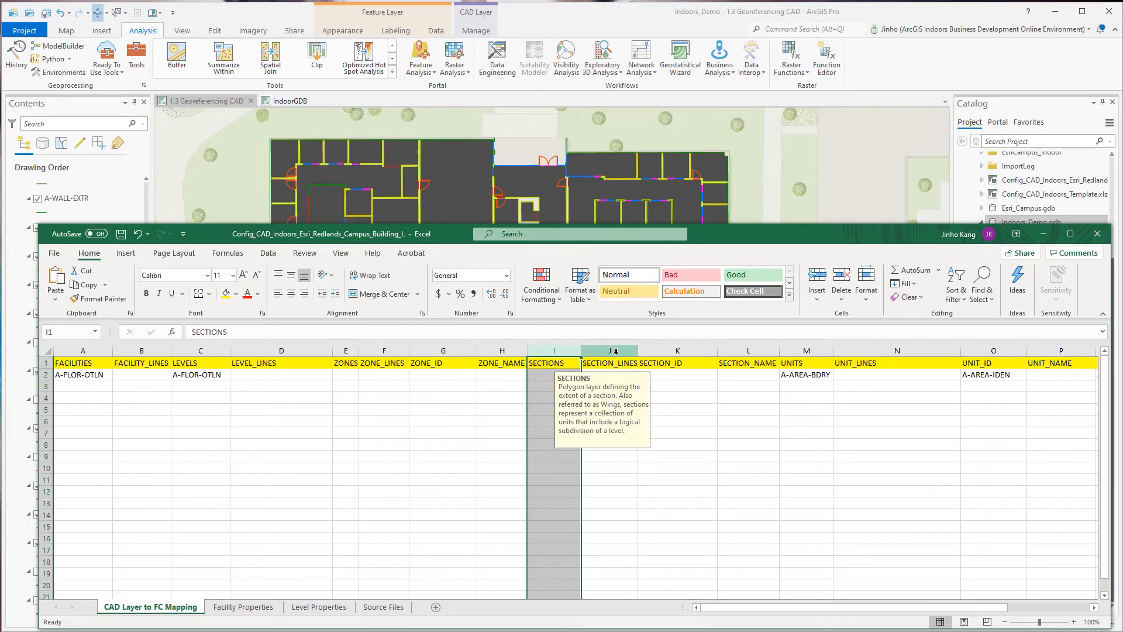
left_click(616, 351)
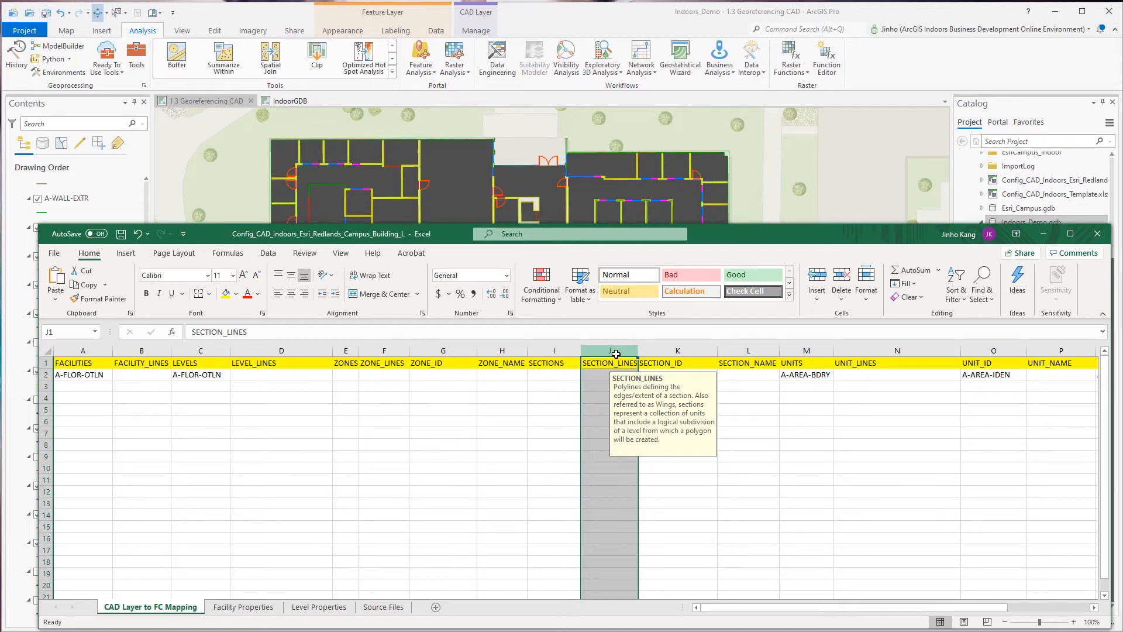
left_click(664, 349)
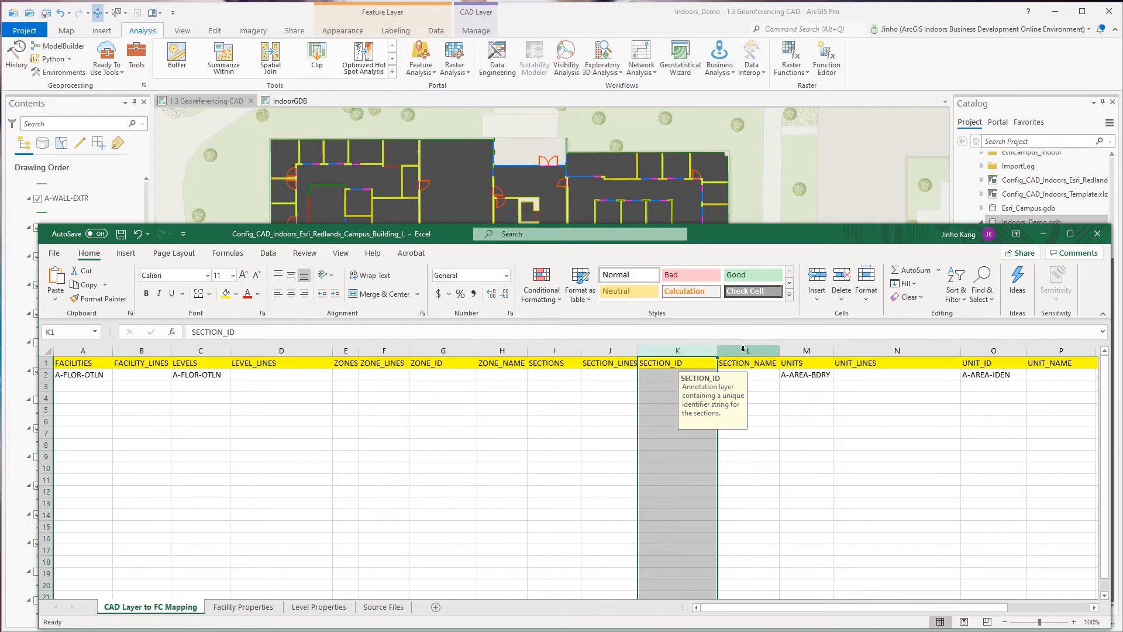
left_click(741, 350)
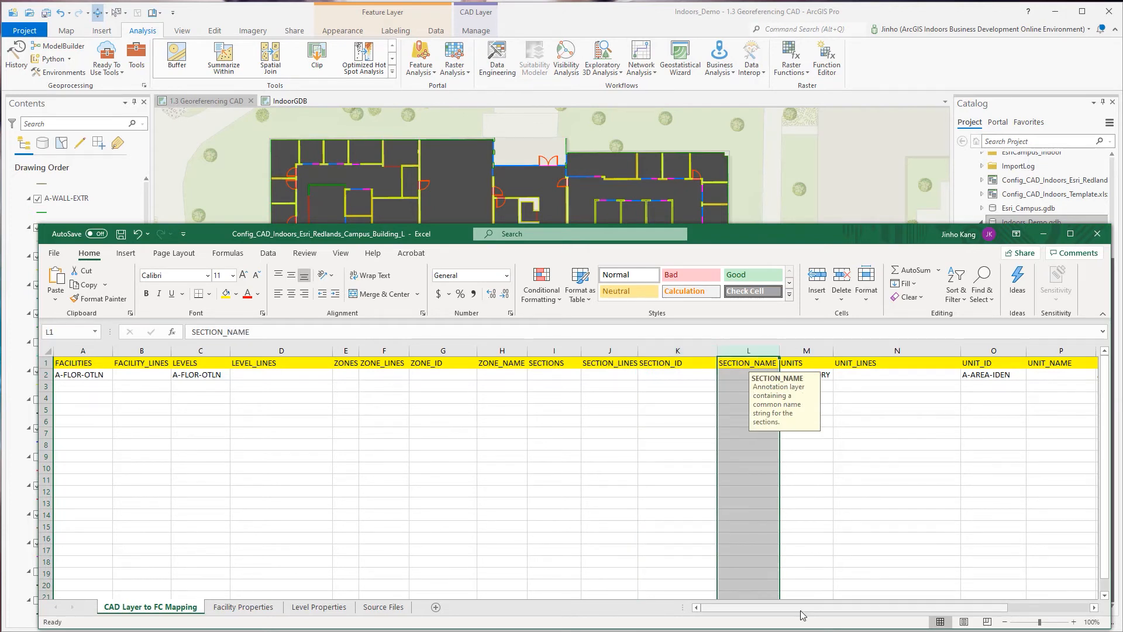
Read the UNITS header note and examine the CAD layer mapped to UNITS.
left_click_drag(800, 610, 890, 606)
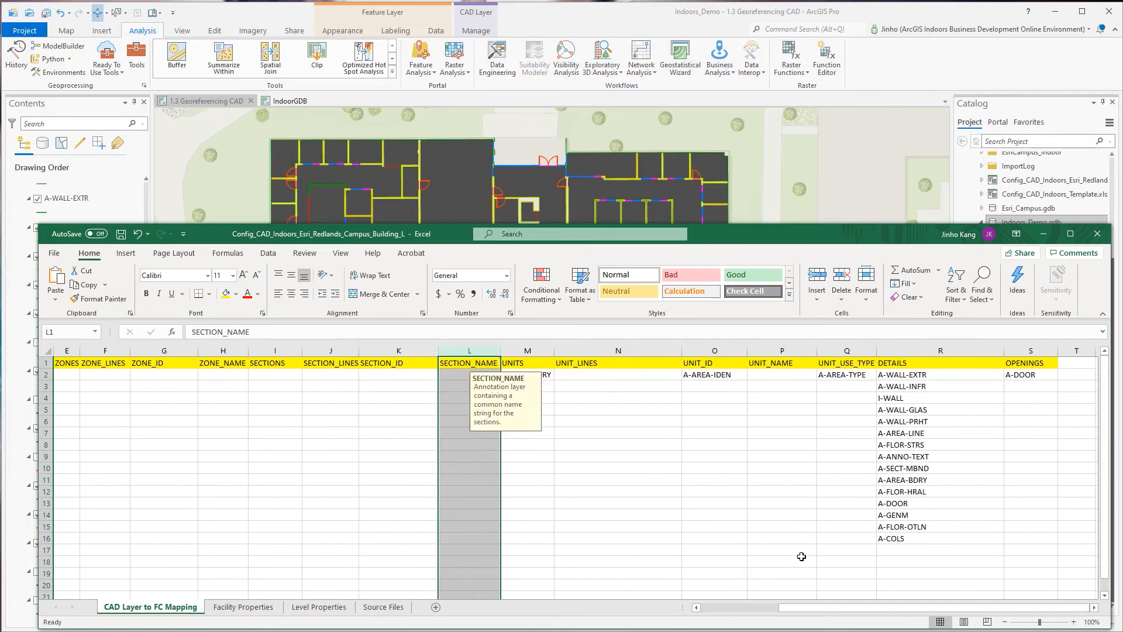
left_click(517, 354)
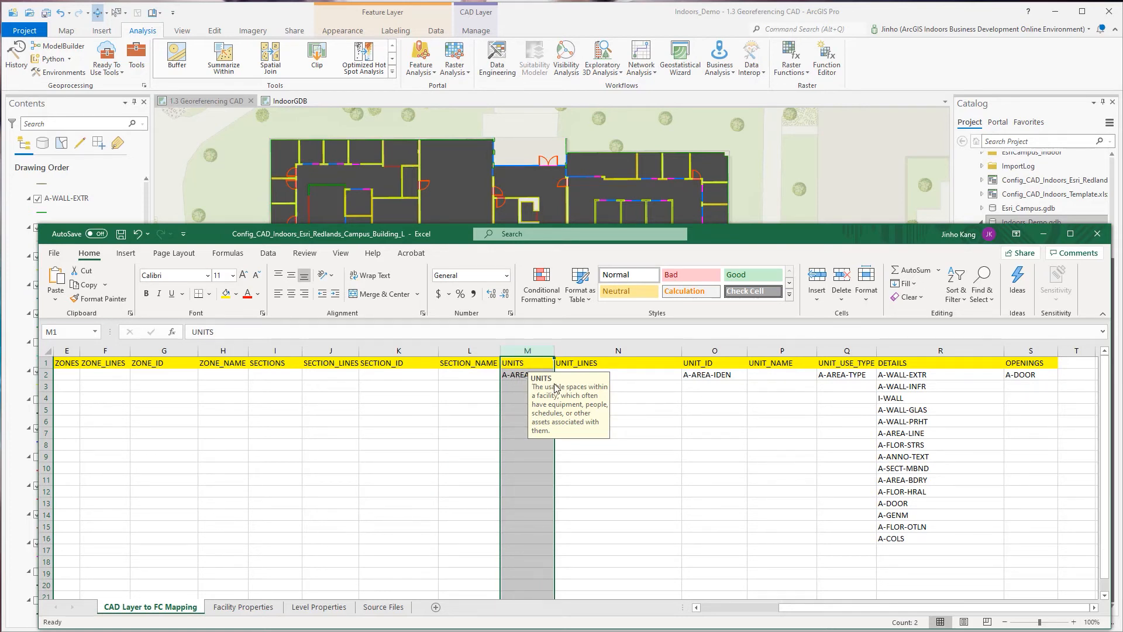
left_click(518, 391)
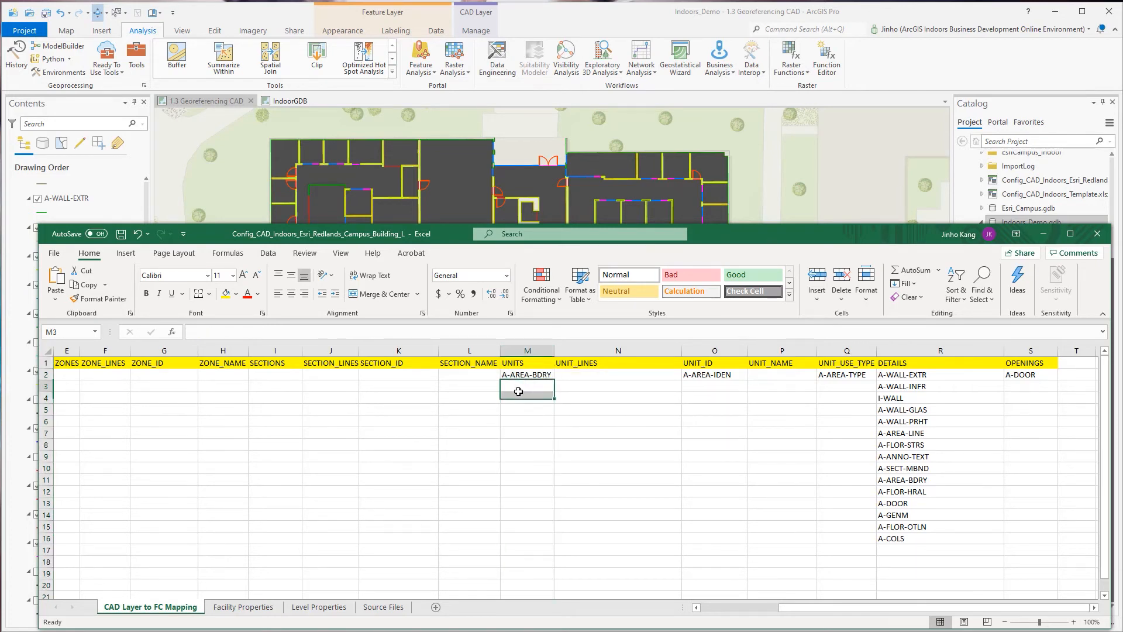
left_click(535, 376)
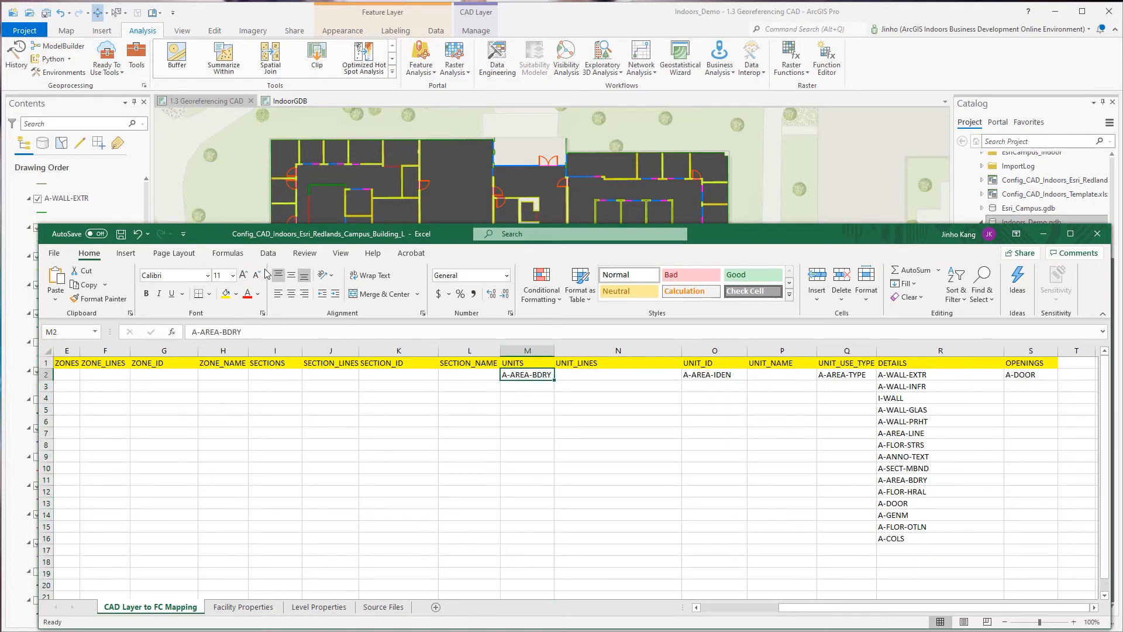
In ArcGIS Pro, turn on the A-AREA-BDRY layer and move it above the Floor 1 polyline group.
left_click_drag(226, 240, 382, 321)
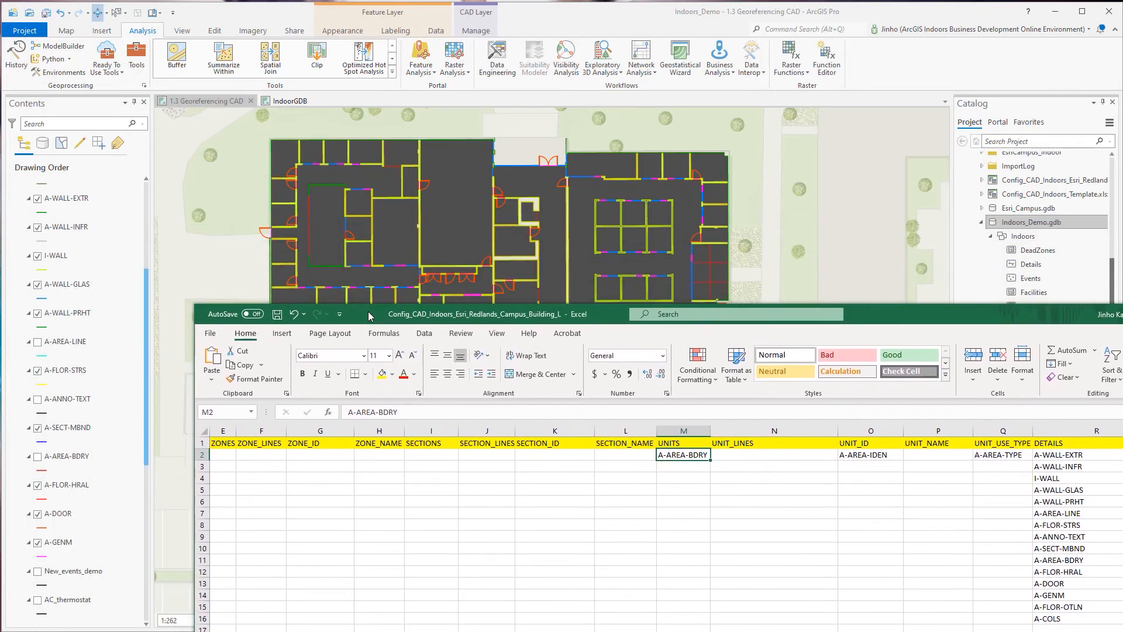
scroll(85, 452, "down", 1)
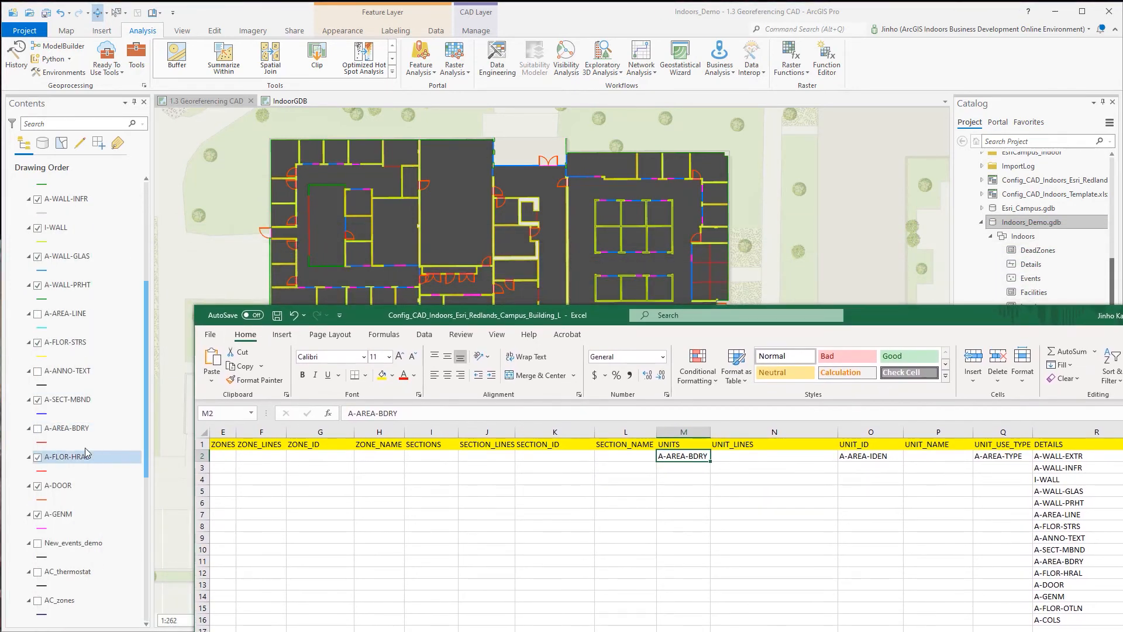
left_click(37, 429)
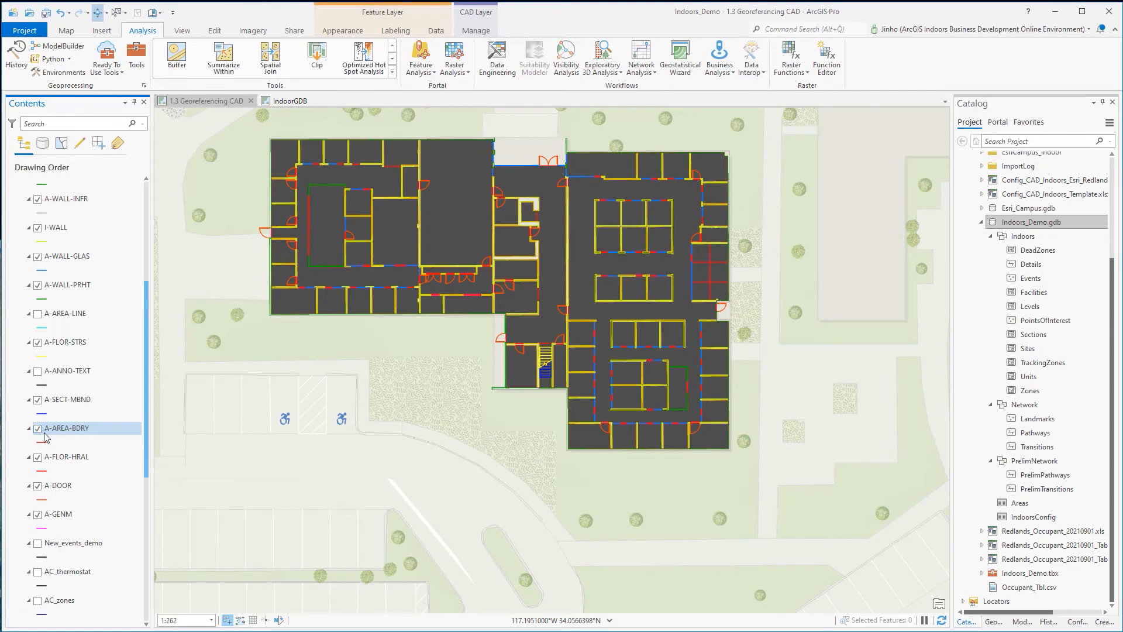
scroll(52, 192, "up", 5)
left_click_drag(52, 192, 59, 328)
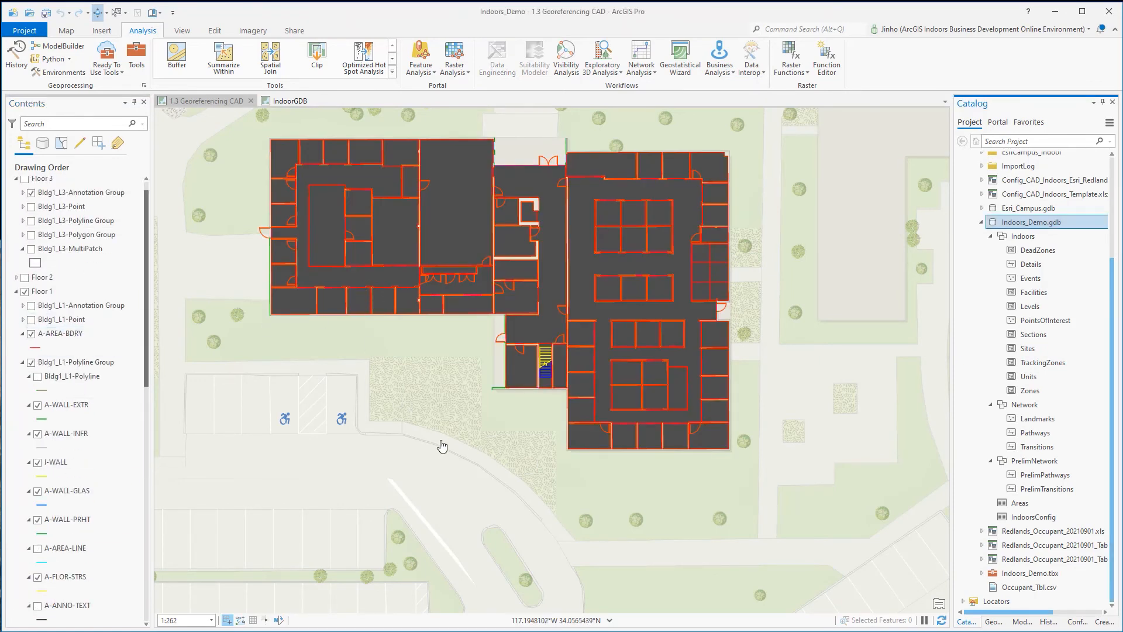
Switch back to the Building L configuration workbook in Excel and read the UNIT_NAME header note.
key("alt+Tab")
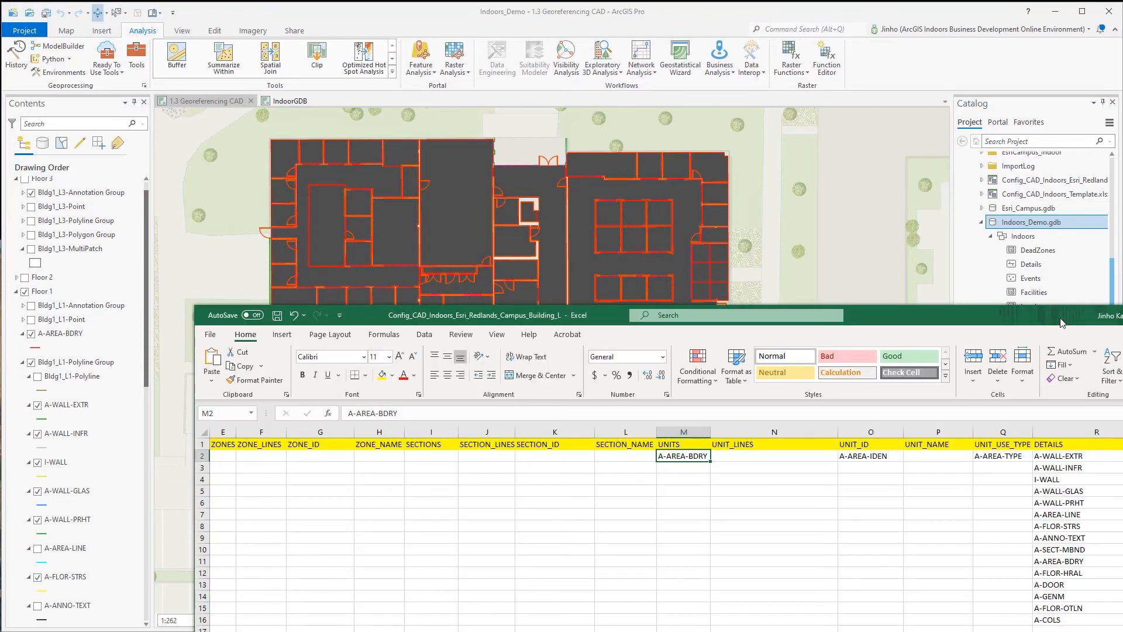
left_click_drag(1047, 314, 871, 218)
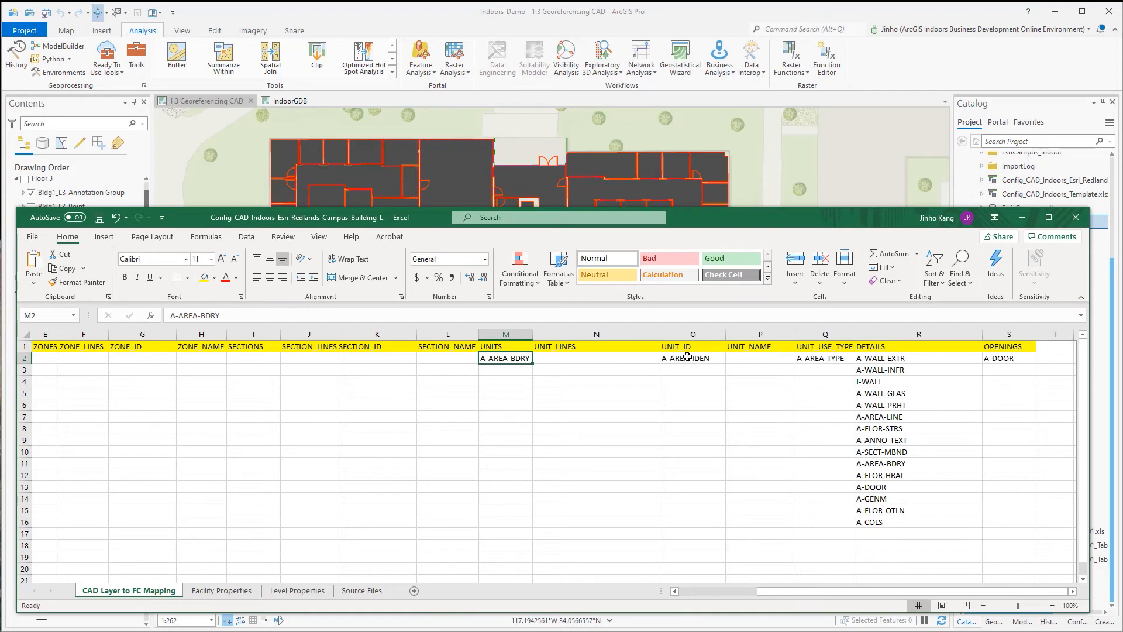
left_click(736, 355)
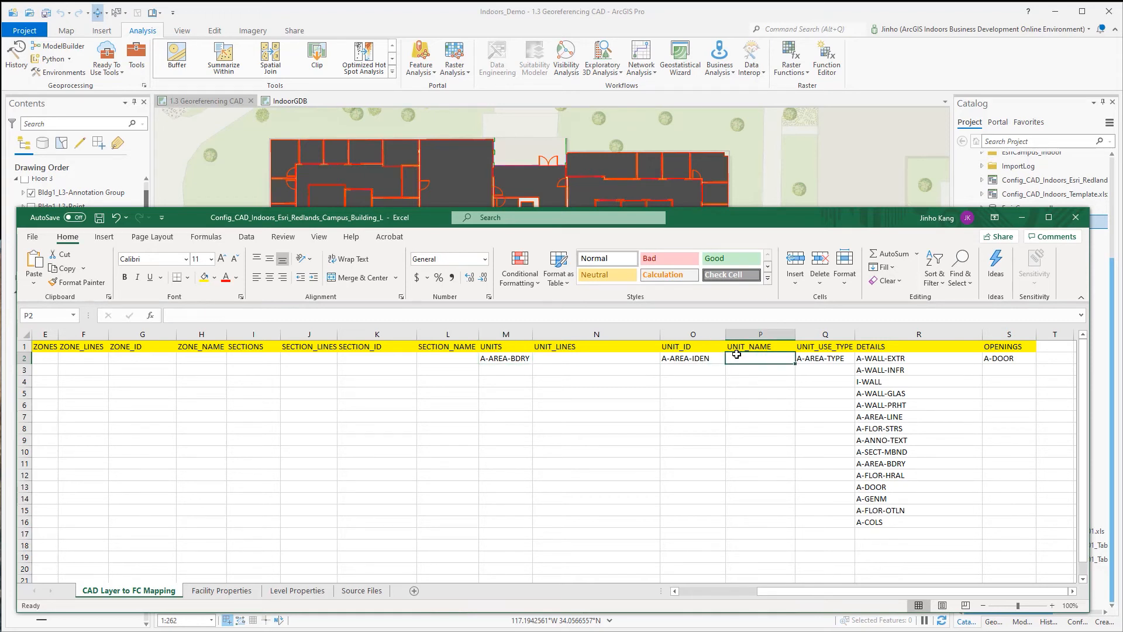
left_click(762, 333)
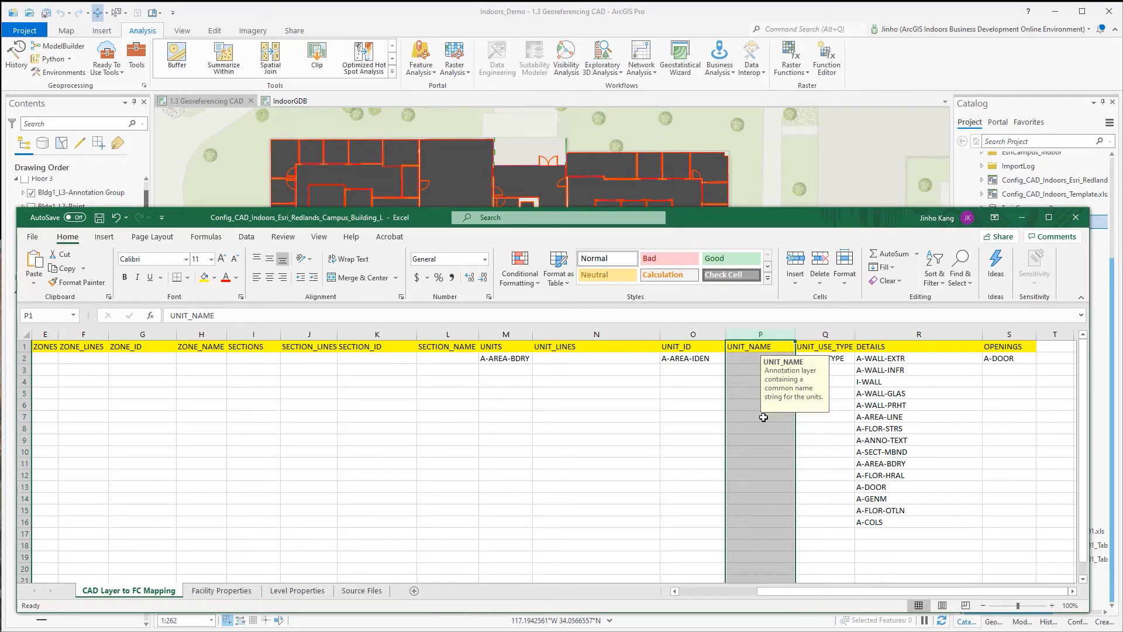
left_click(748, 363)
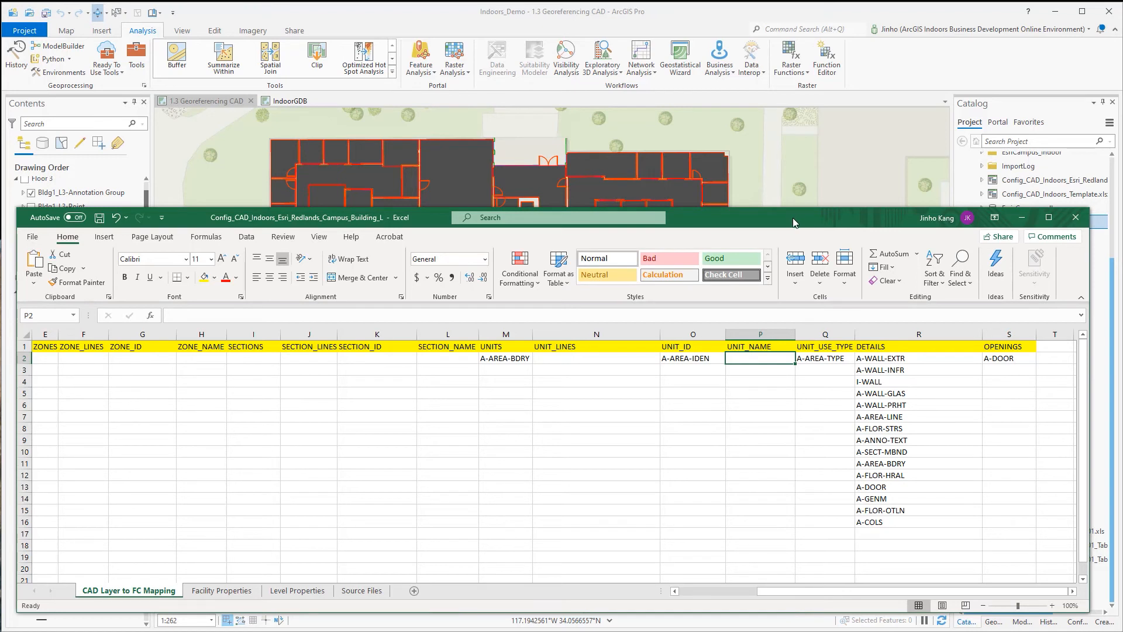
Read the UNIT_USE_TYPE header note, widen that column slightly and examine its mapped CAD layer.
left_click(832, 333)
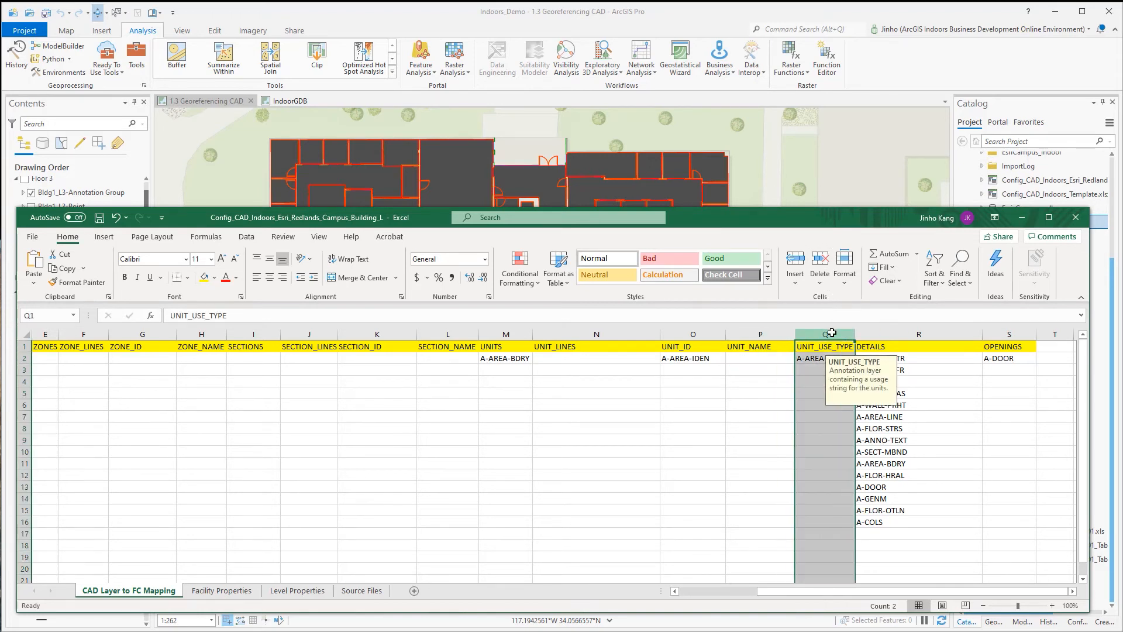
left_click_drag(854, 333, 869, 333)
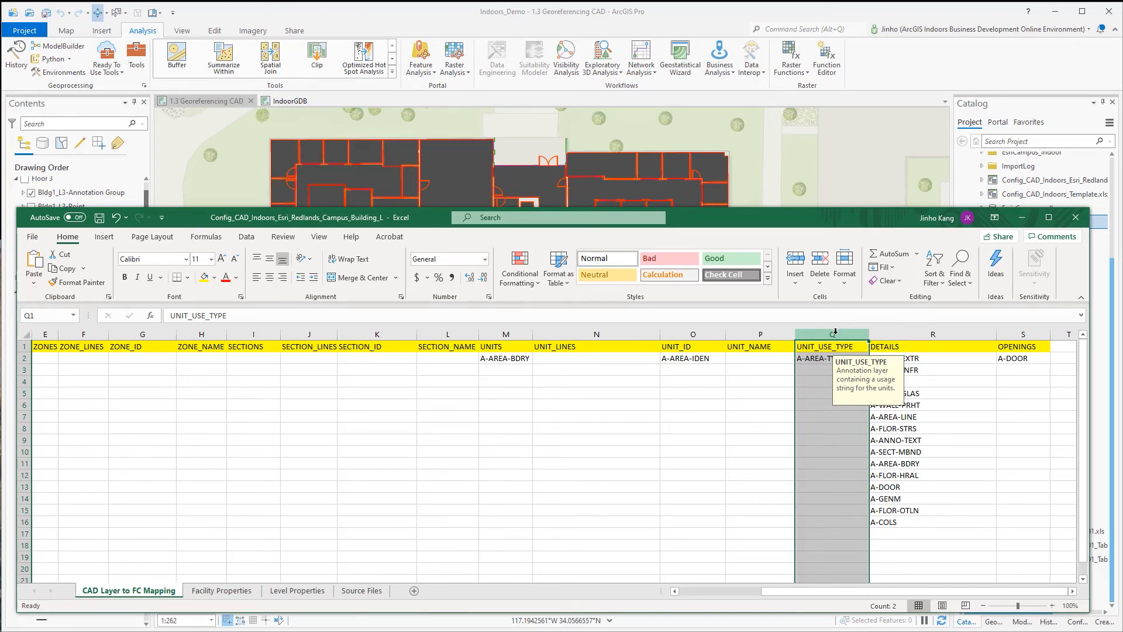
left_click(814, 376)
left_click(852, 358)
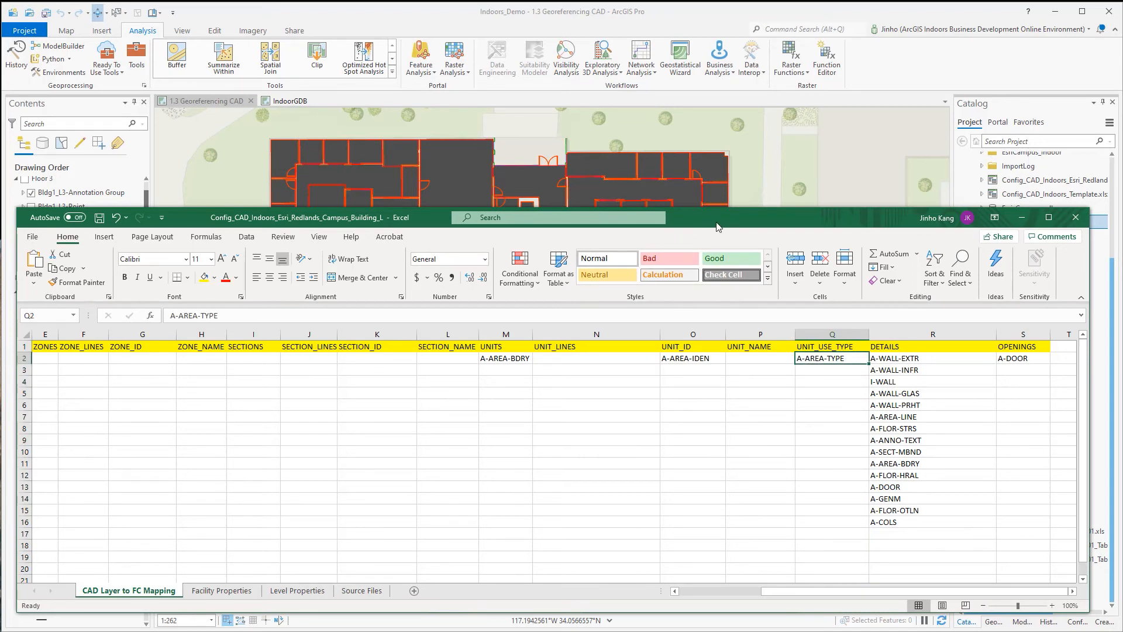
Look through the Floor 1 CAD layers in ArcGIS Pro for the annotation layer mapped to UNIT_USE_TYPE.
left_click_drag(719, 227, 845, 253)
scroll(99, 386, "down", 3)
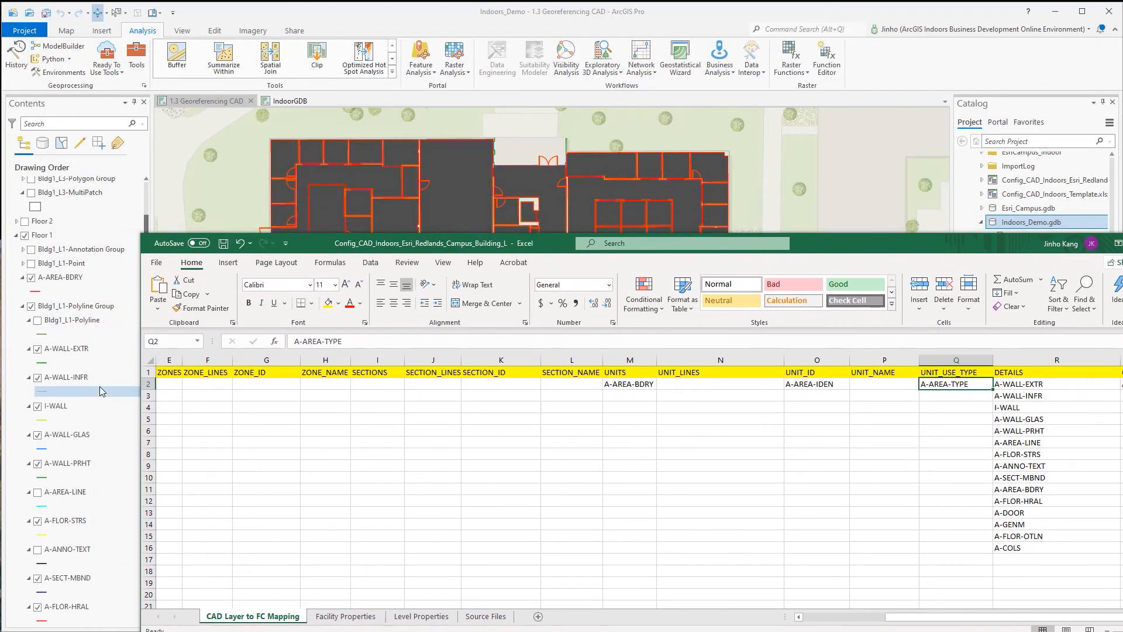
scroll(99, 394, "down", 3)
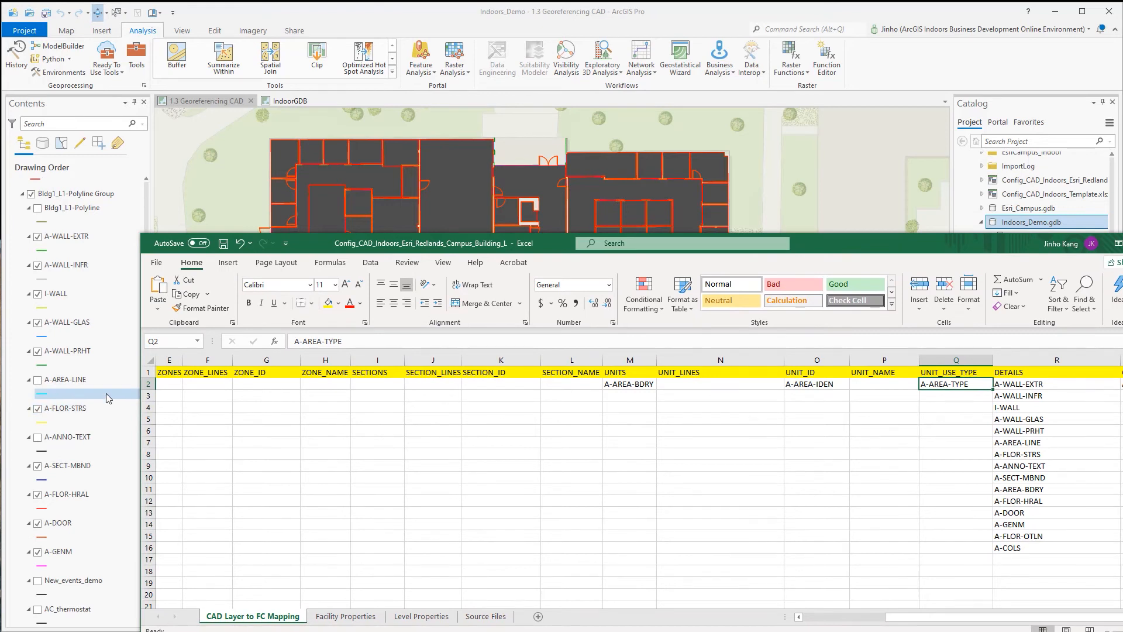
scroll(109, 395, "down", 4)
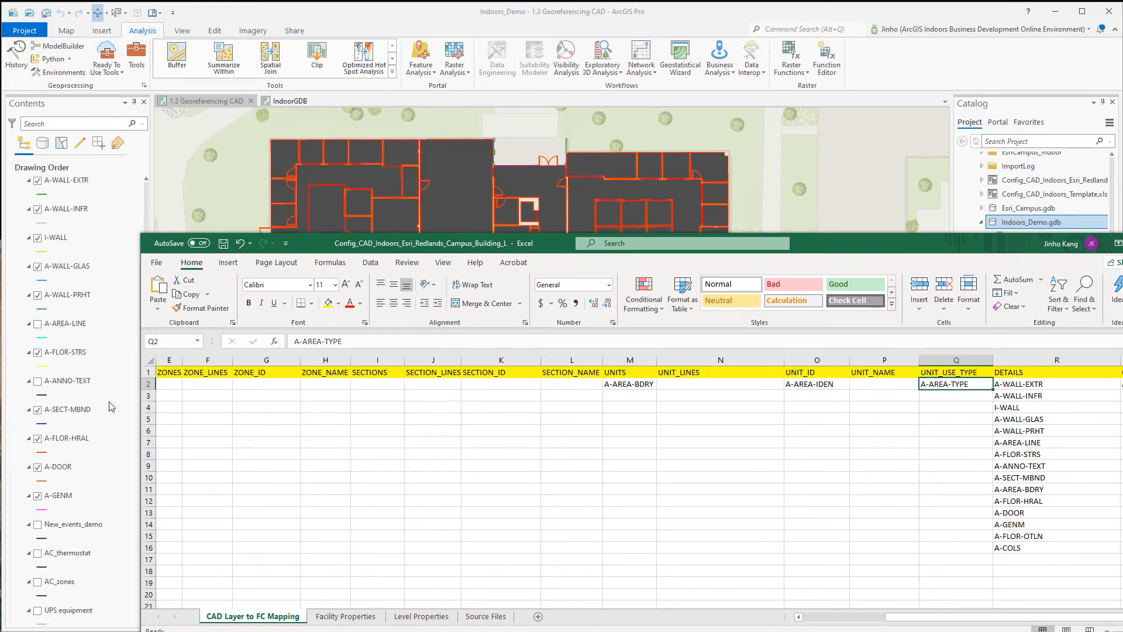
scroll(111, 404, "up", 4)
scroll(112, 403, "up", 2)
scroll(112, 403, "up", 2)
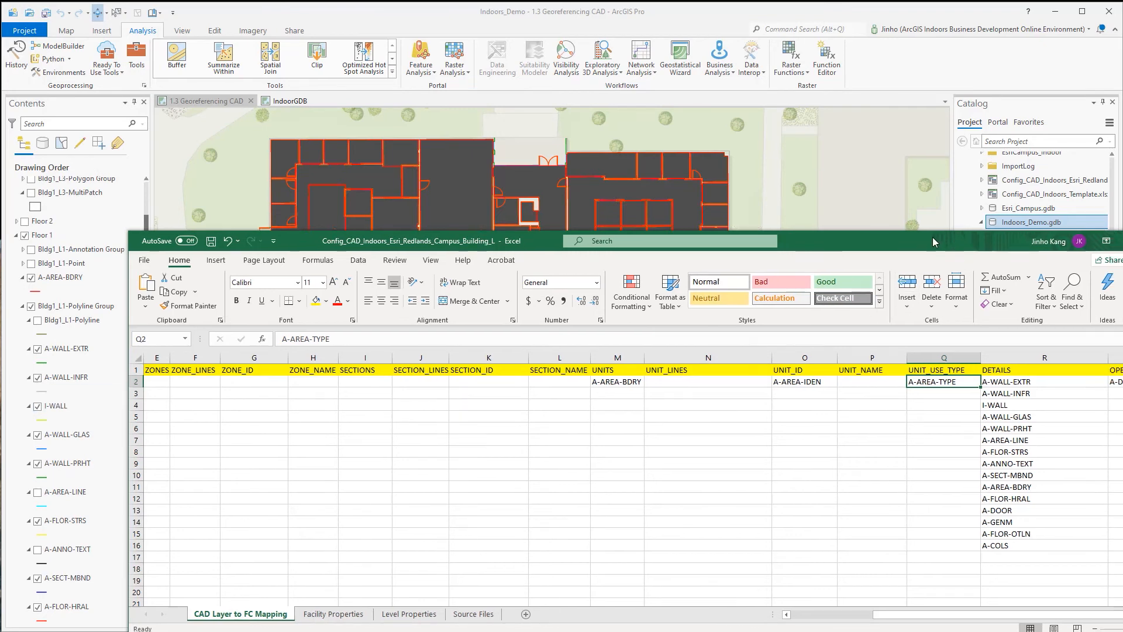
Read the DETAILS header note in Excel, and hide A-AREA-BDRY in ArcGIS Pro to examine the wall layers mapped to DETAILS.
left_click_drag(959, 241, 832, 211)
left_click(929, 328)
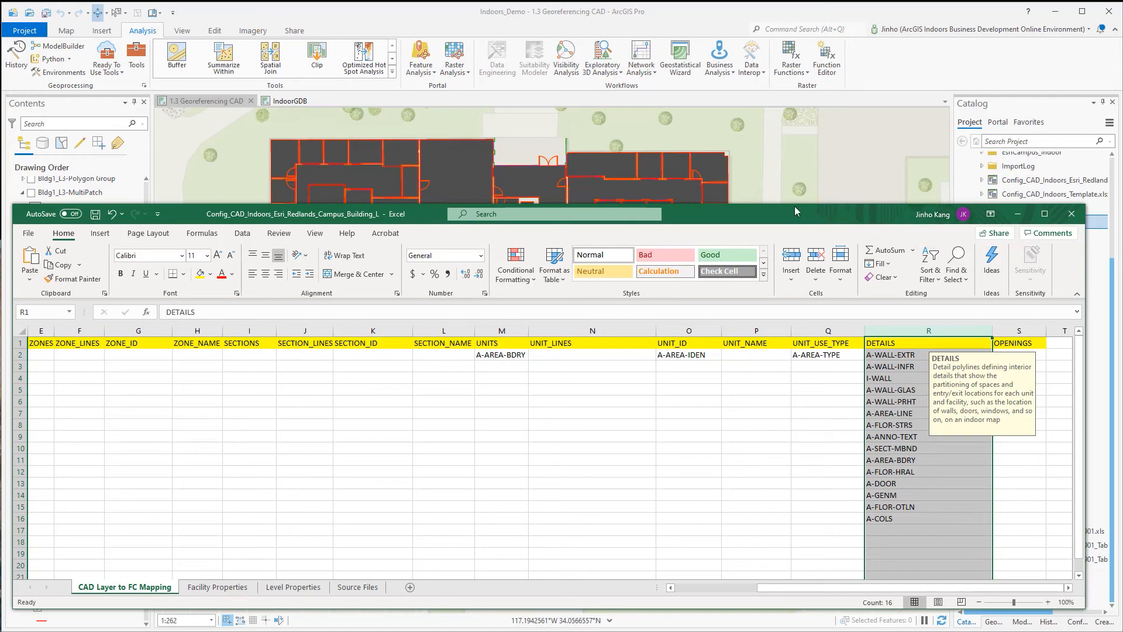
left_click_drag(794, 209, 751, 624)
left_click(82, 379)
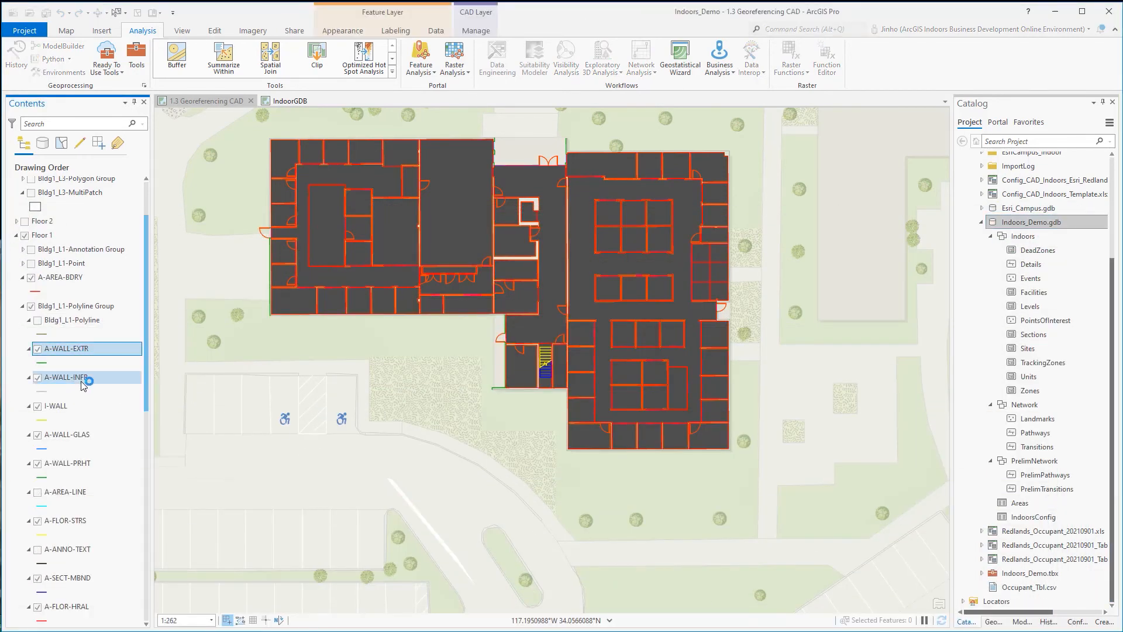
left_click(31, 277)
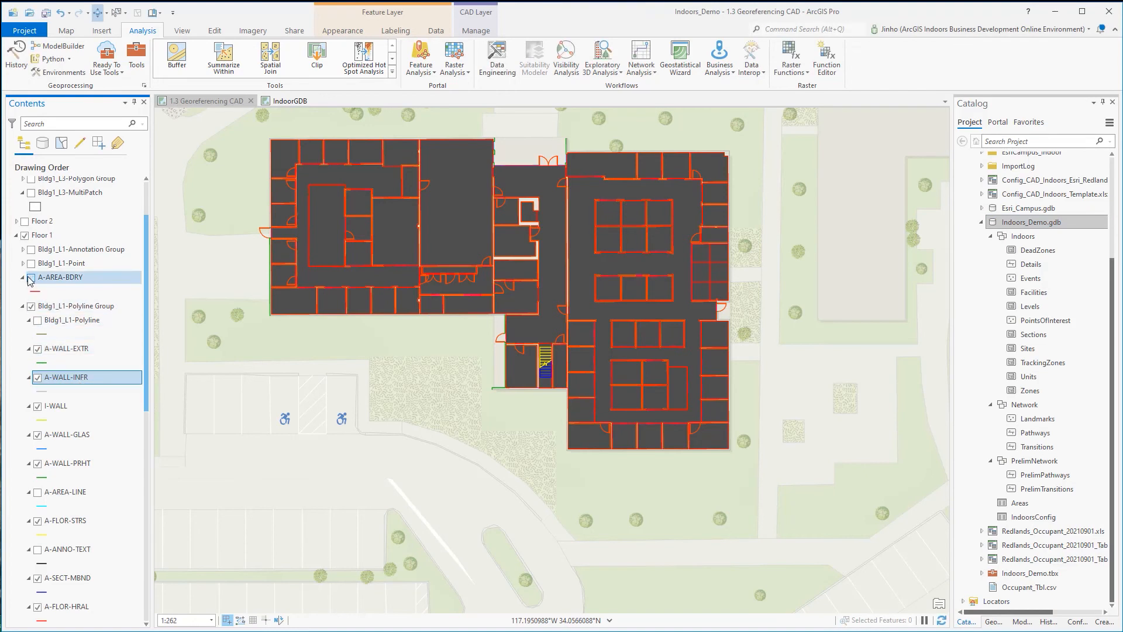
left_click(64, 406)
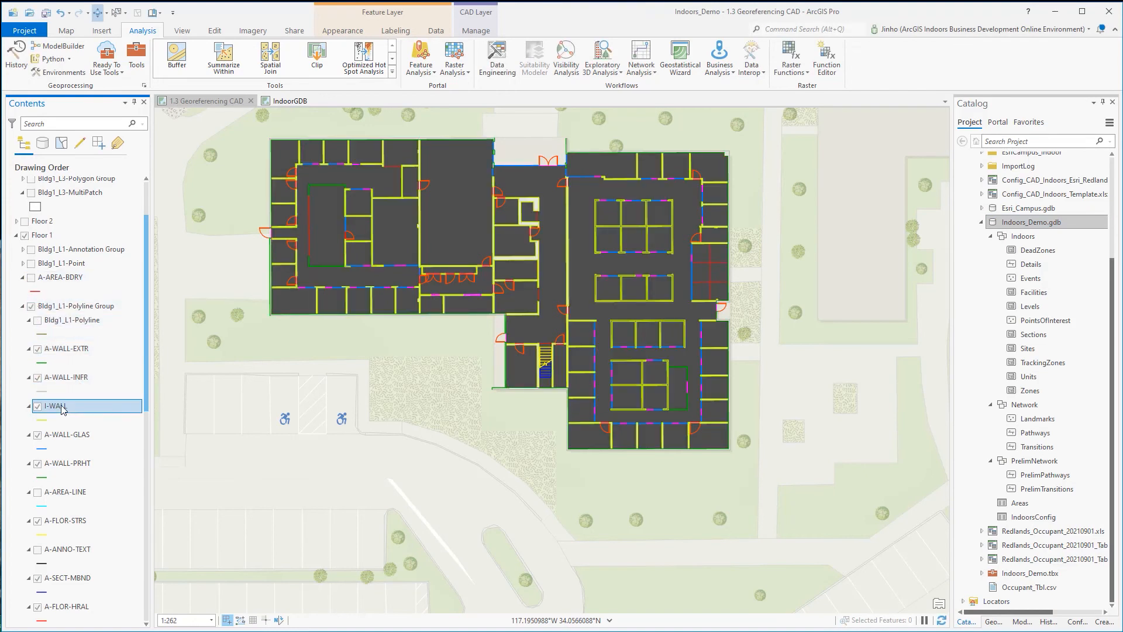
left_click(64, 435)
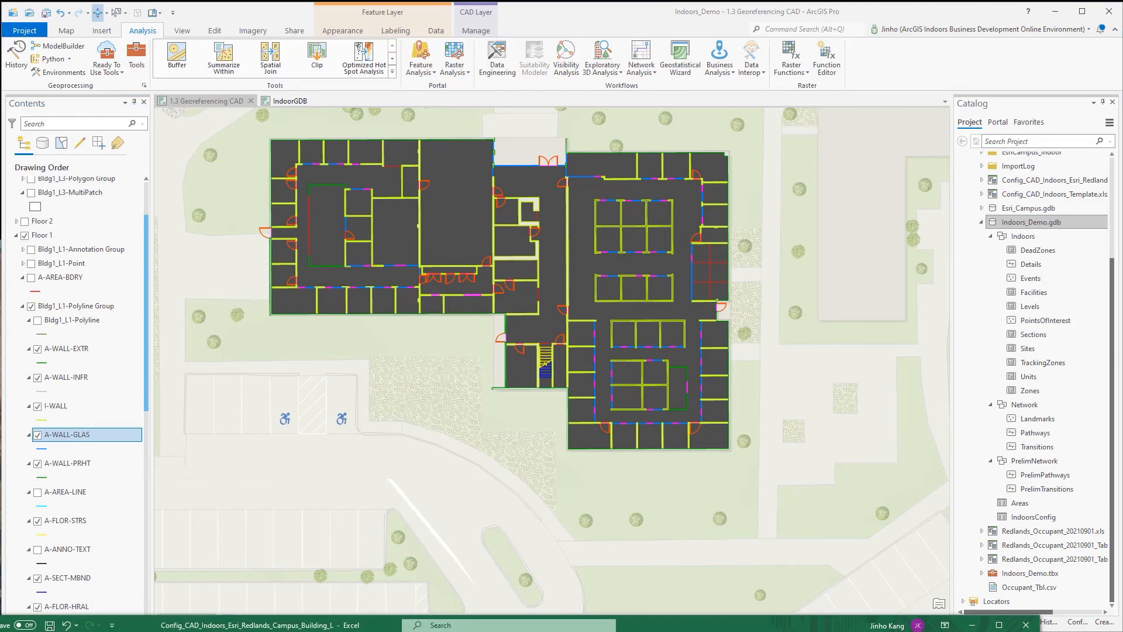
Return to the Excel workbook, read the OPENINGS header note and examine its mapped CAD layer.
left_click_drag(690, 609, 723, 212)
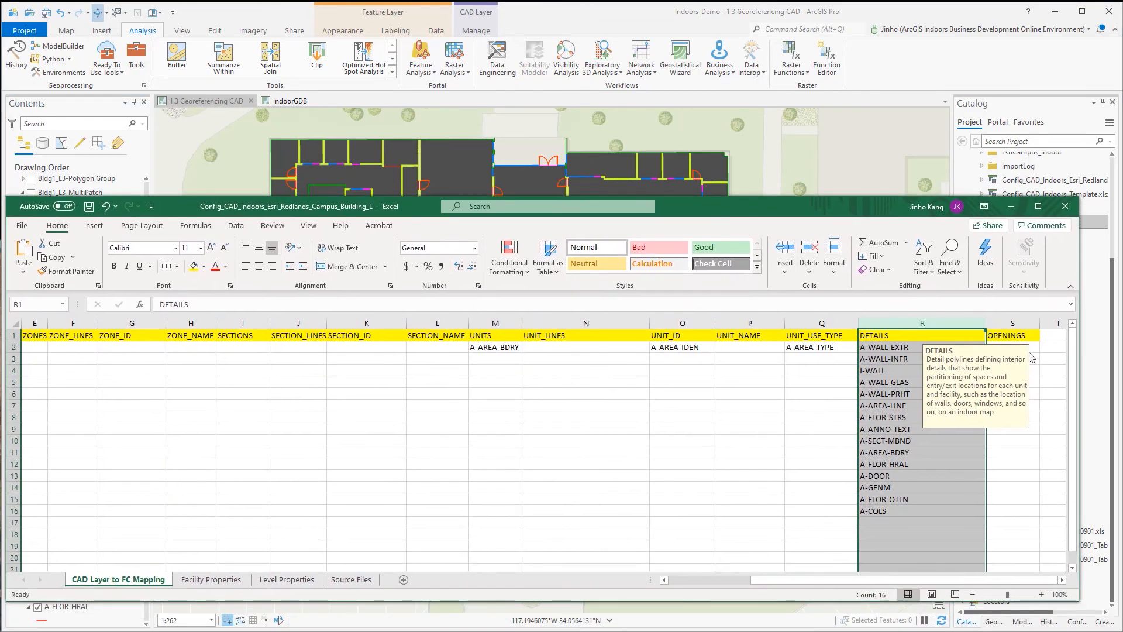
left_click(1033, 324)
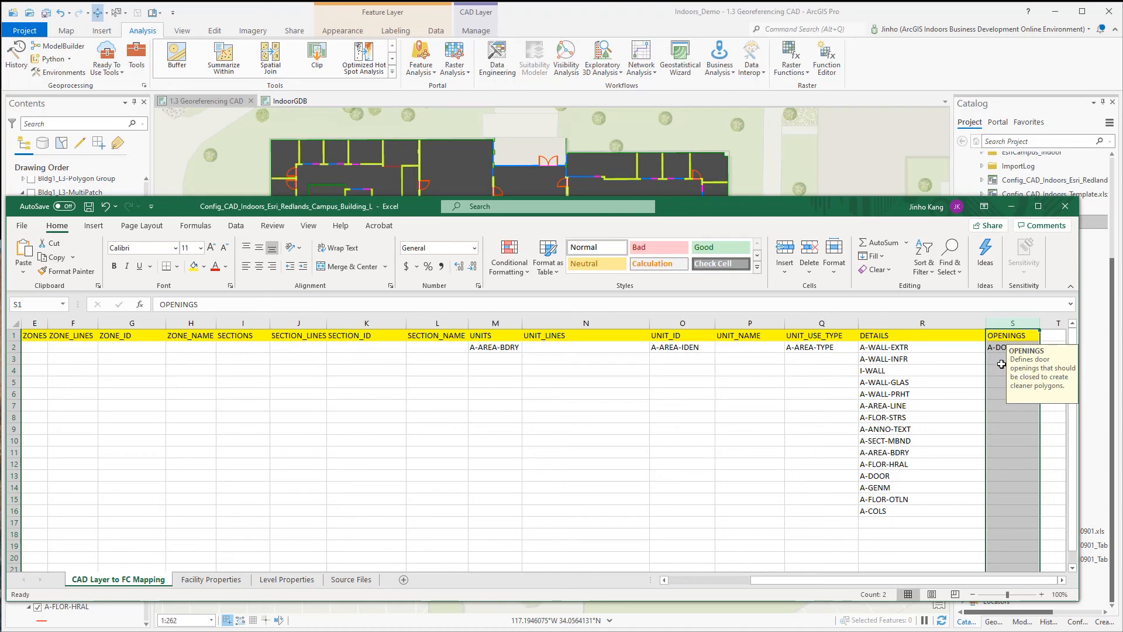
left_click(1001, 363)
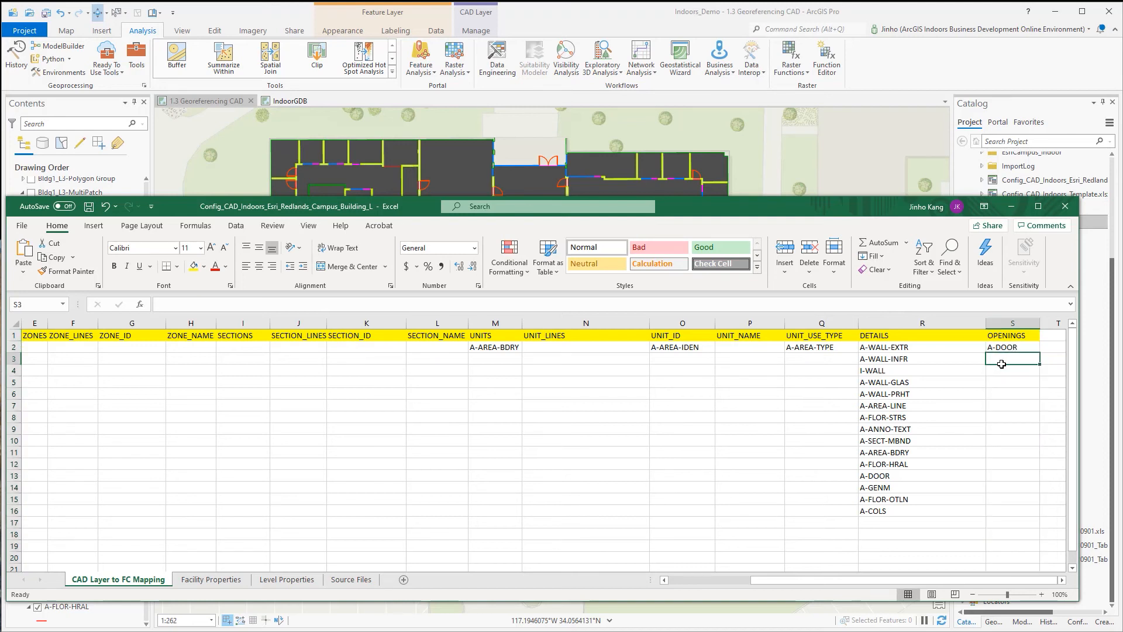
left_click(1026, 346)
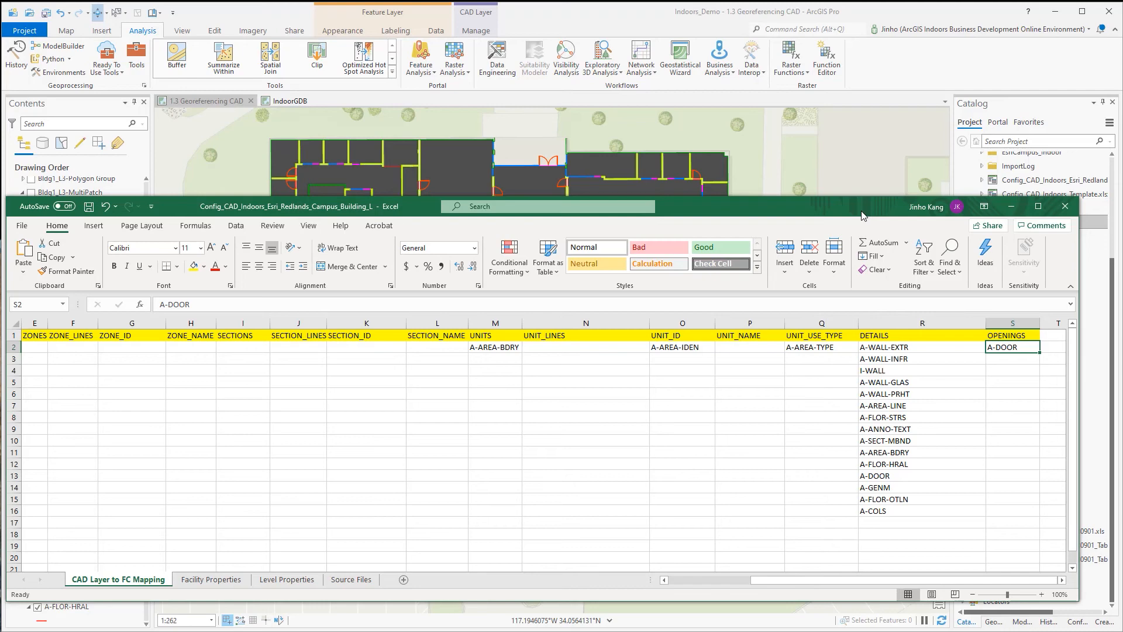
Switch to ArcGIS Pro and open the Import Floorplans To Indoors Geodatabase tool from the Indoors Tools toolbox.
left_click_drag(862, 216, 857, 629)
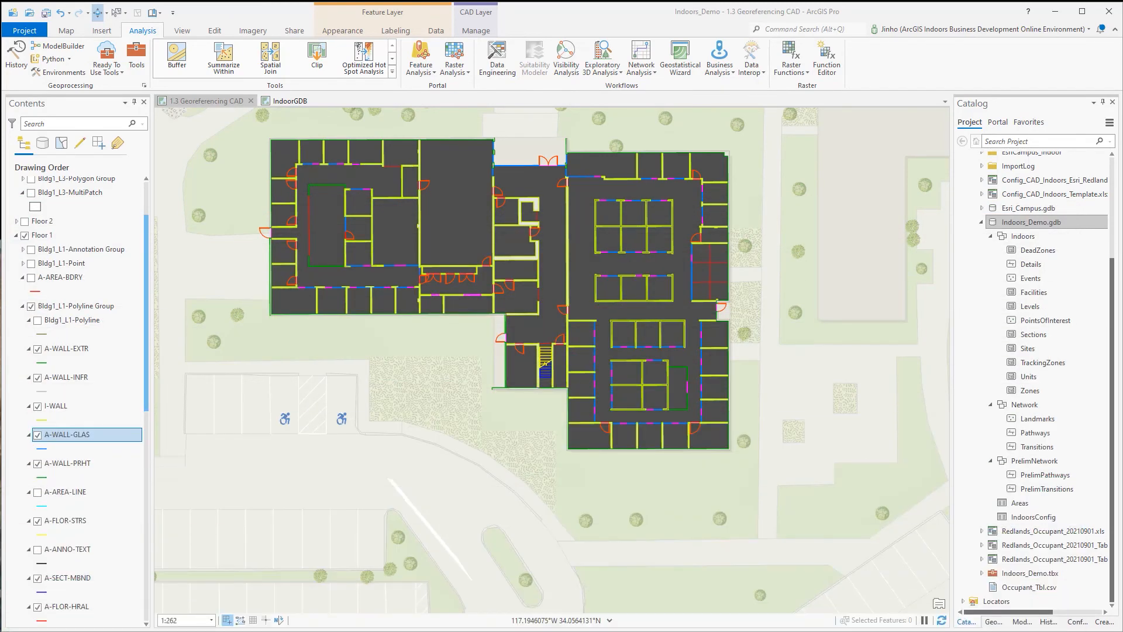
left_click(994, 621)
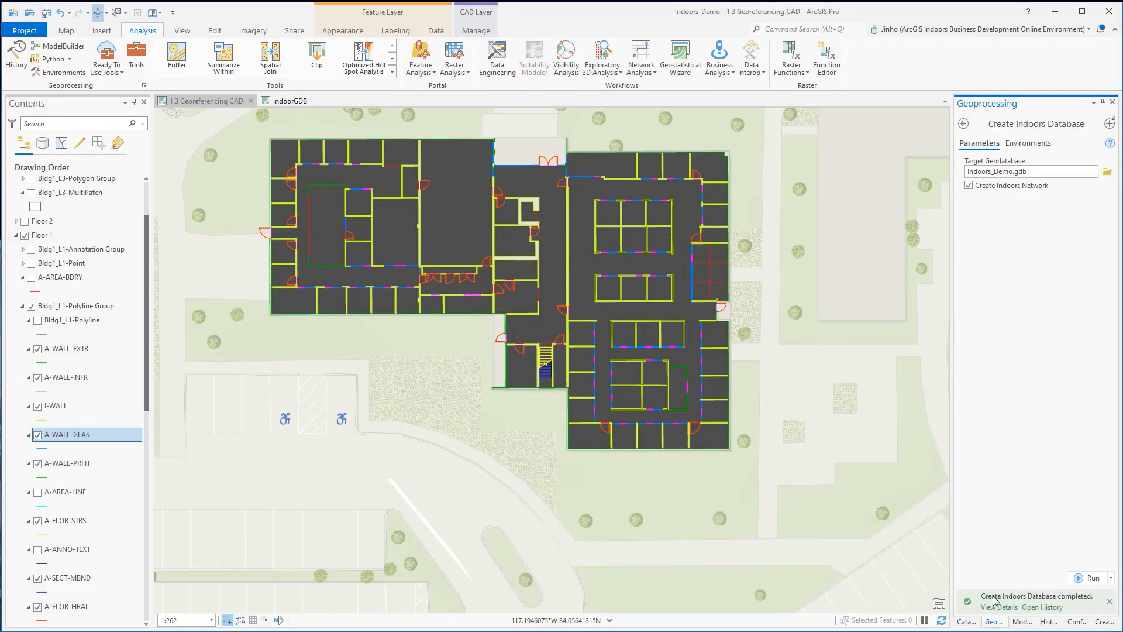
left_click(1109, 123)
left_click(1046, 143)
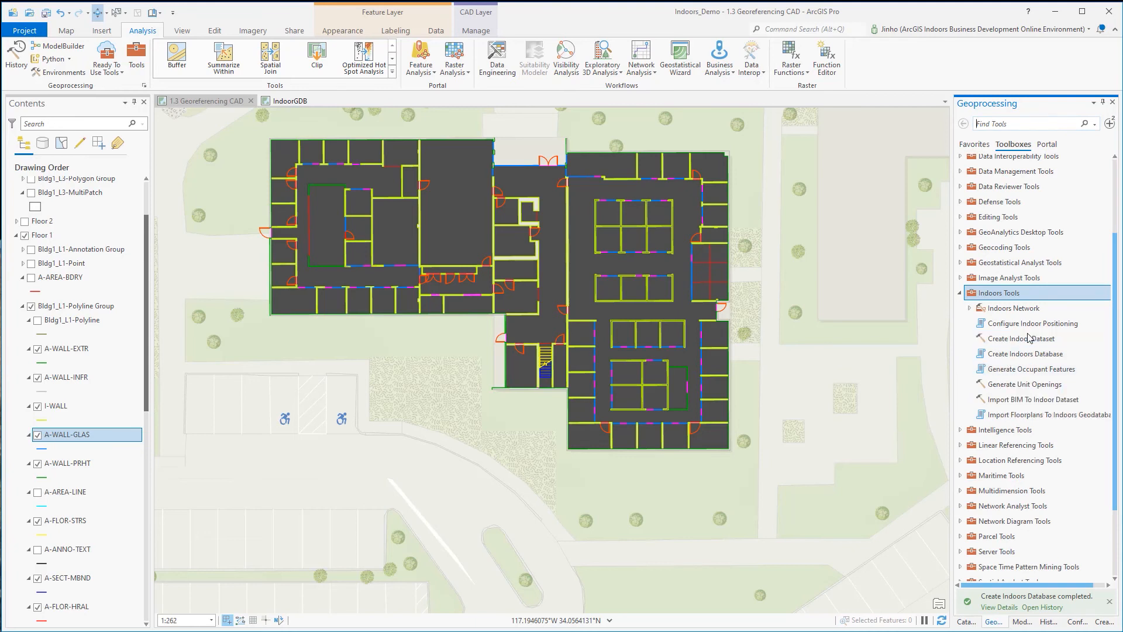
double_click(1010, 416)
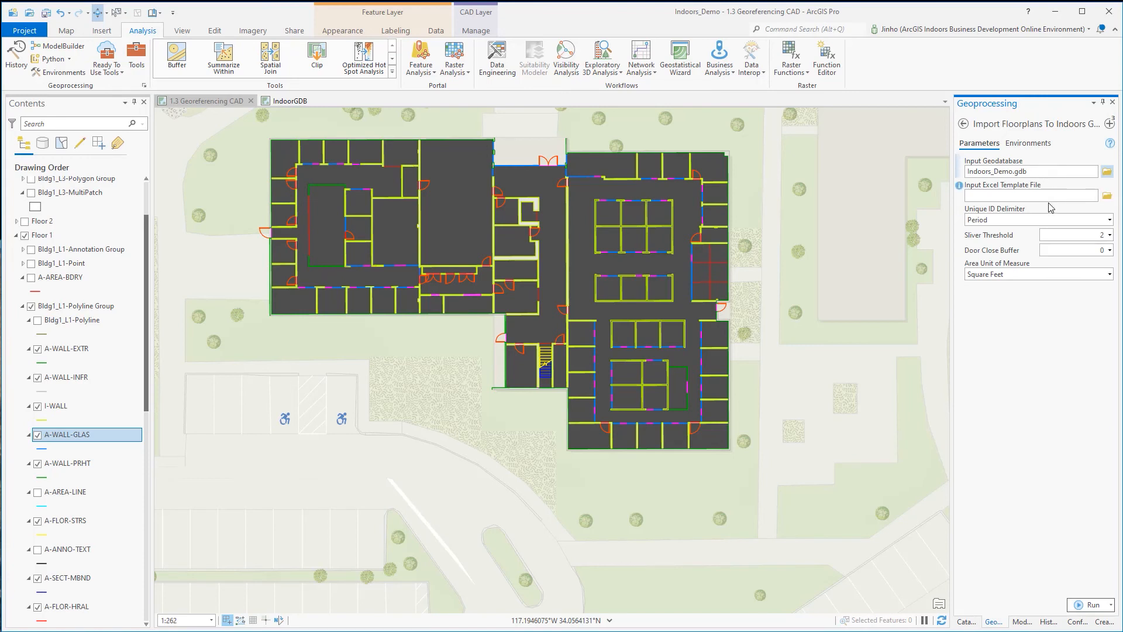
Set the input Excel template file to Config_CAD_Indoors_Esri_Redlands_Campus_Building_L.xlsx from the Indoors_Video_Demo folder.
left_click(1107, 197)
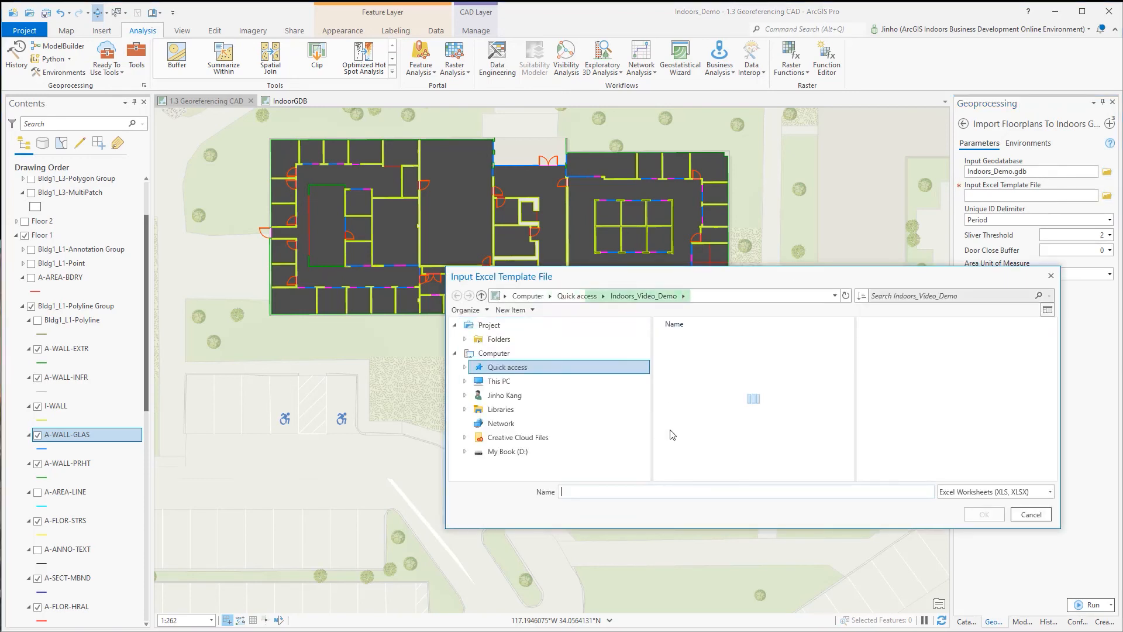
scroll(813, 409, "down", 1)
left_click(810, 398)
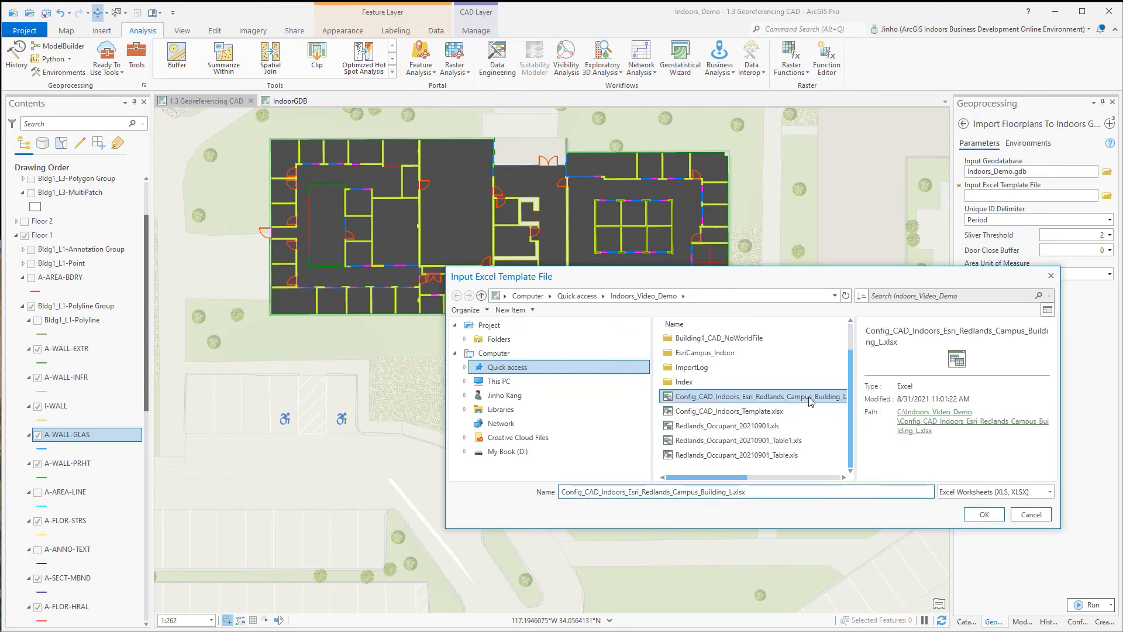
left_click(984, 514)
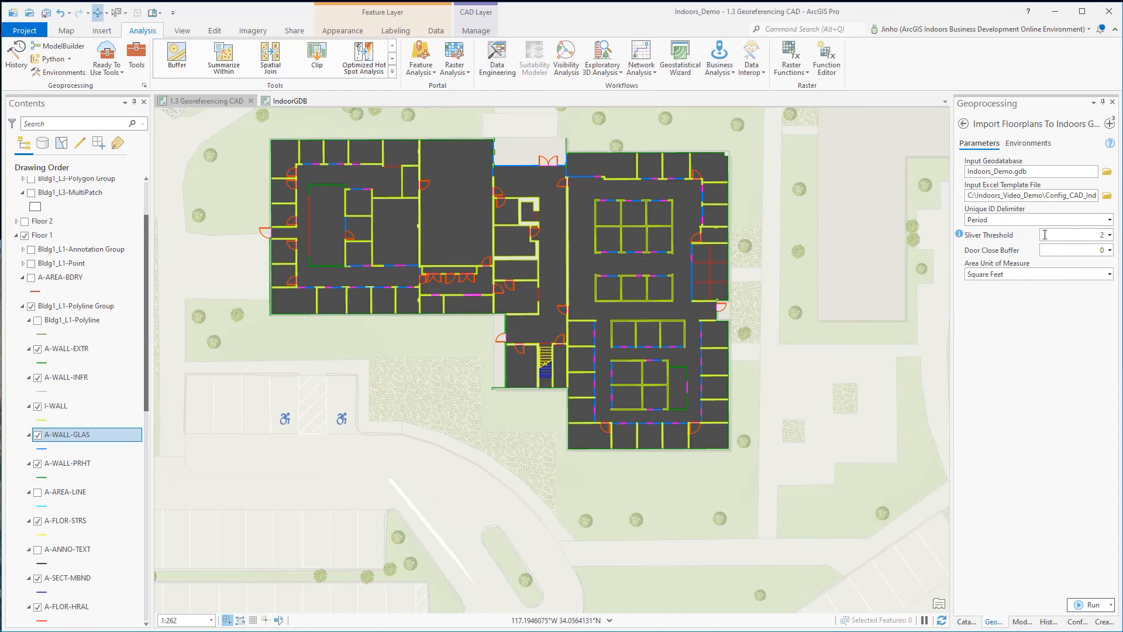
Set the import's unique ID delimiter to Period and the door close buffer to 0.
left_click(1109, 220)
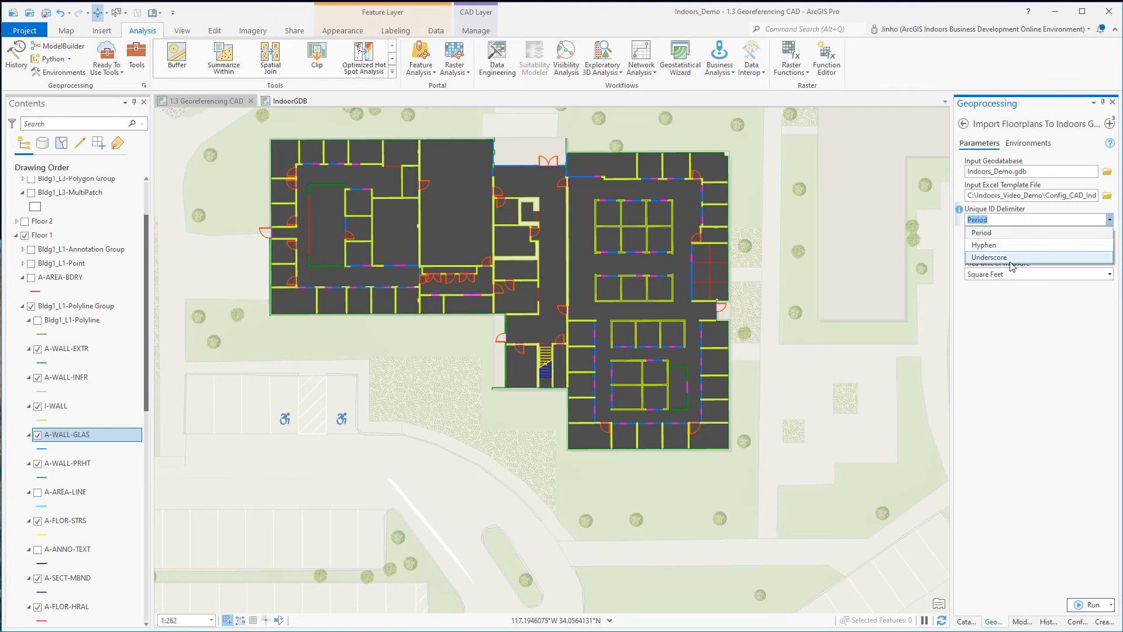
left_click(1016, 233)
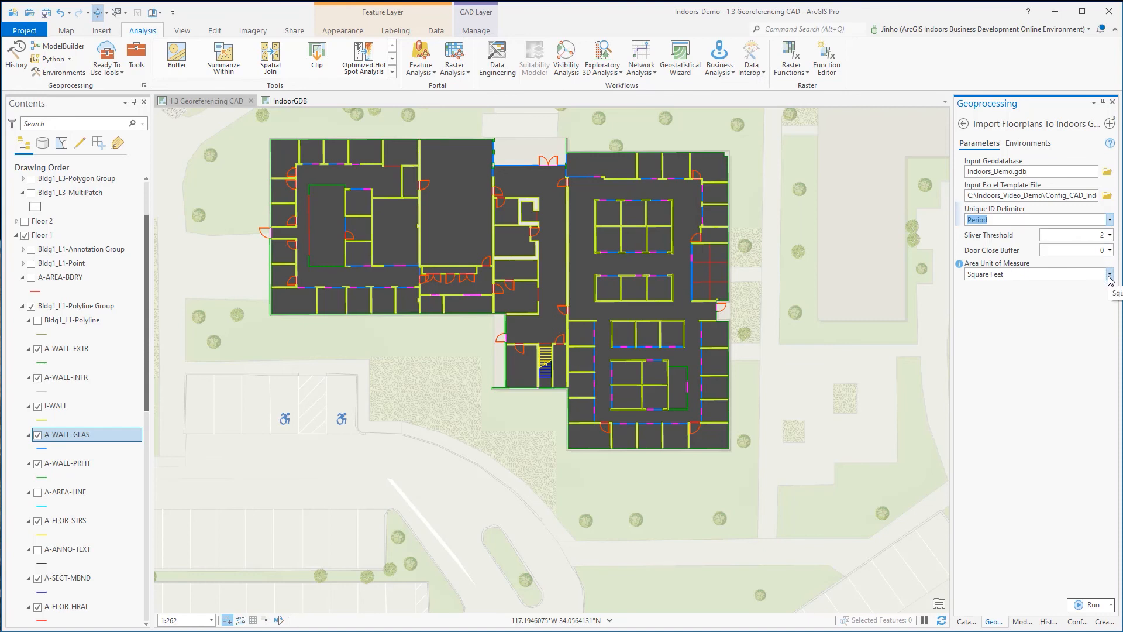
left_click(1109, 250)
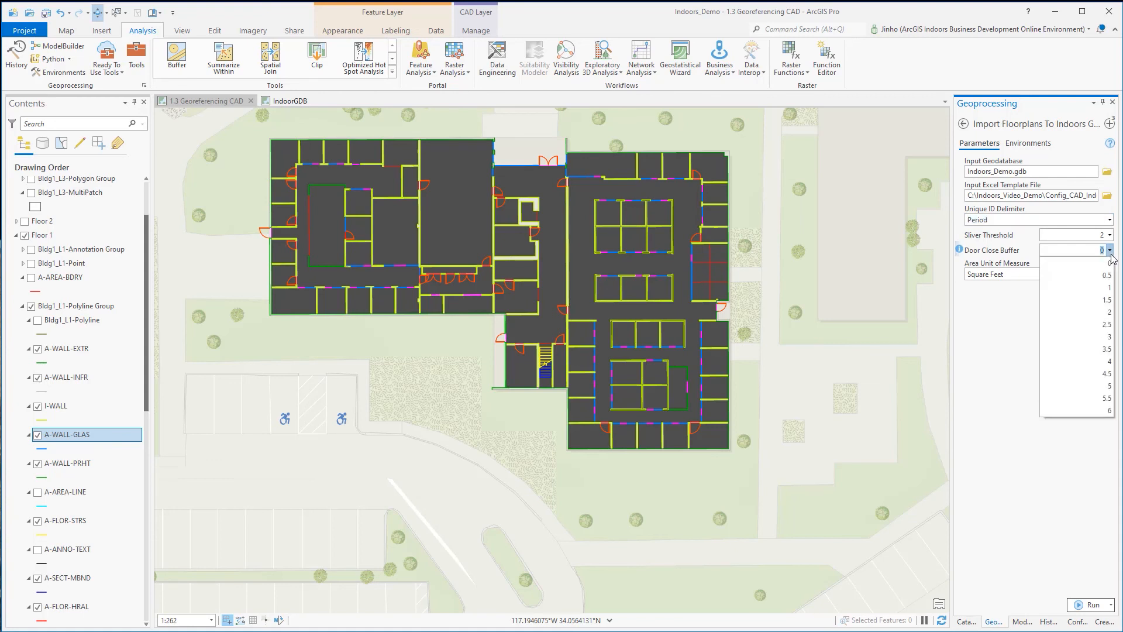
left_click(1110, 249)
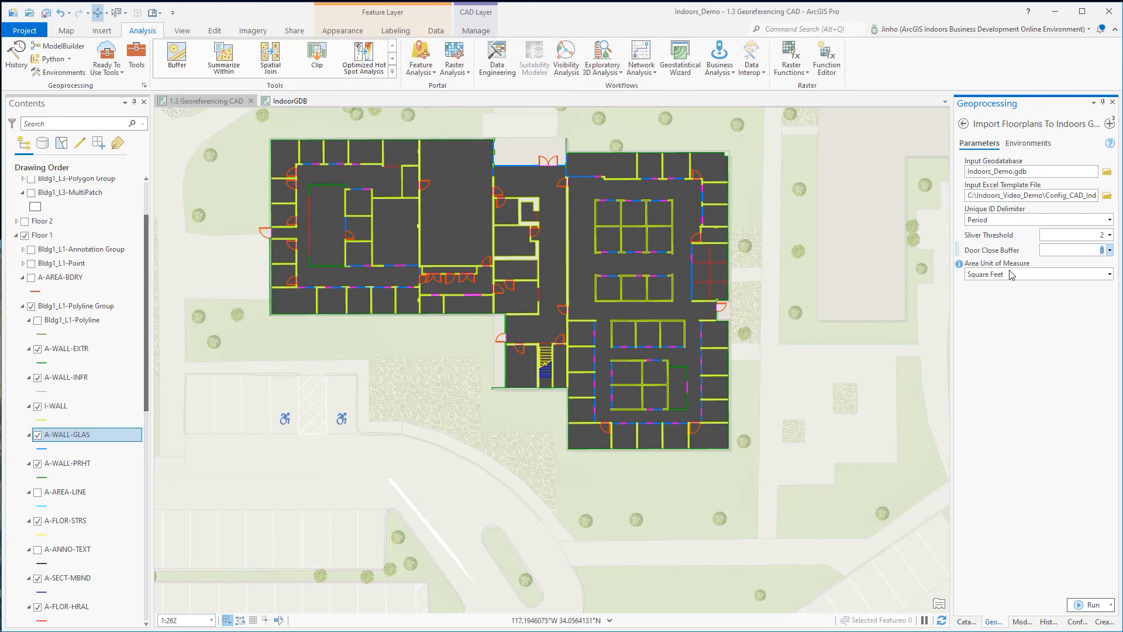
left_click(1110, 250)
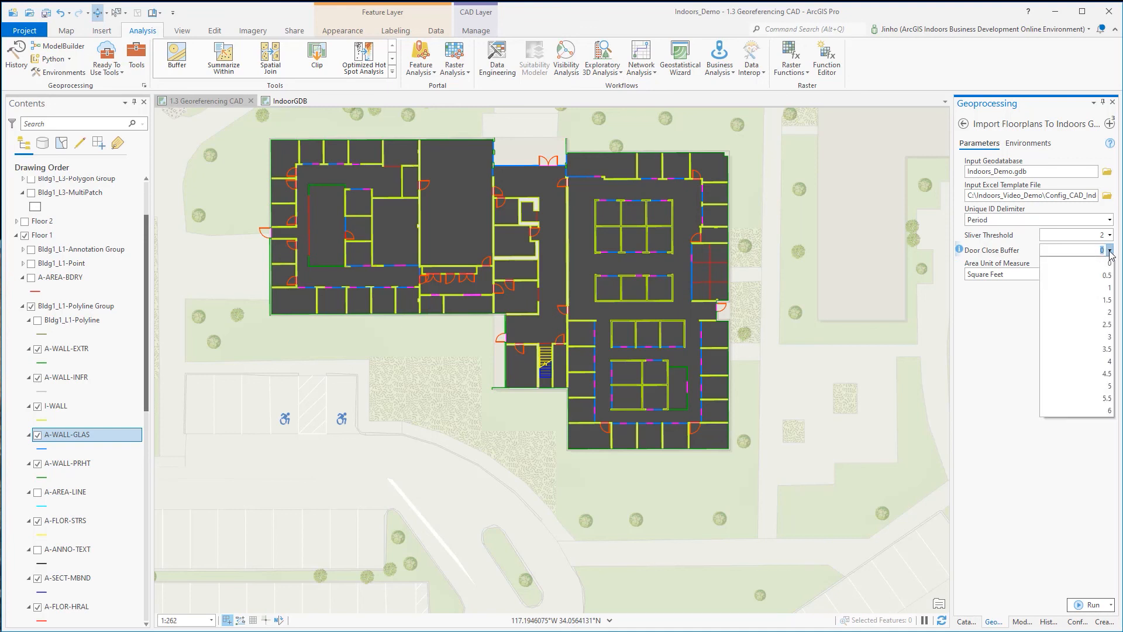
left_click(1105, 265)
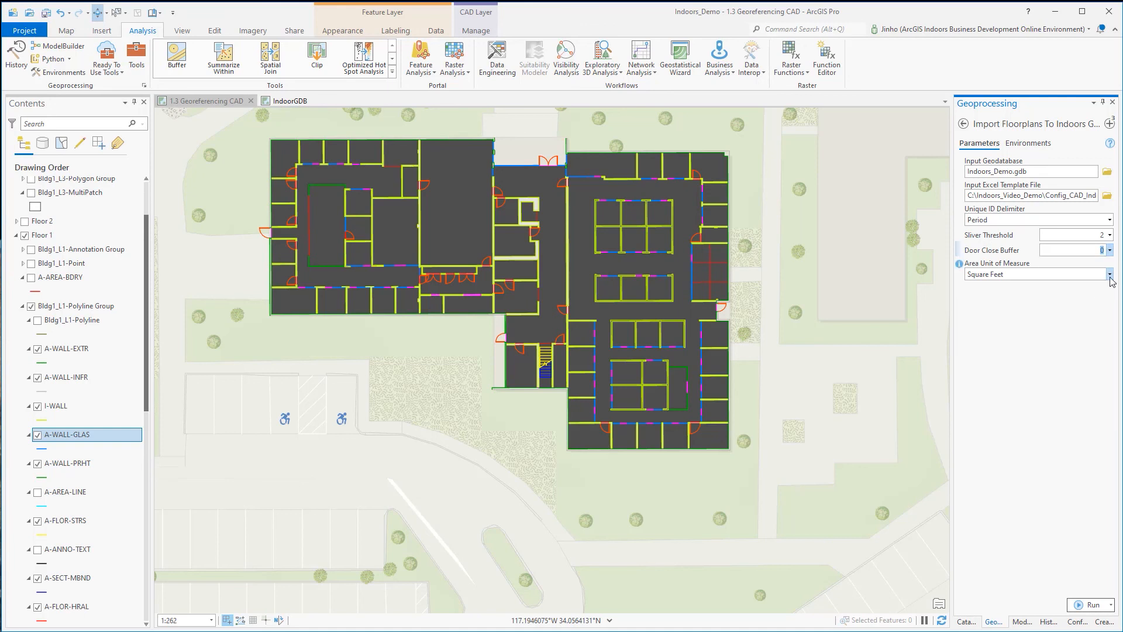
Keep Square Feet as the area unit of measure and run the floor plan import.
left_click(1109, 275)
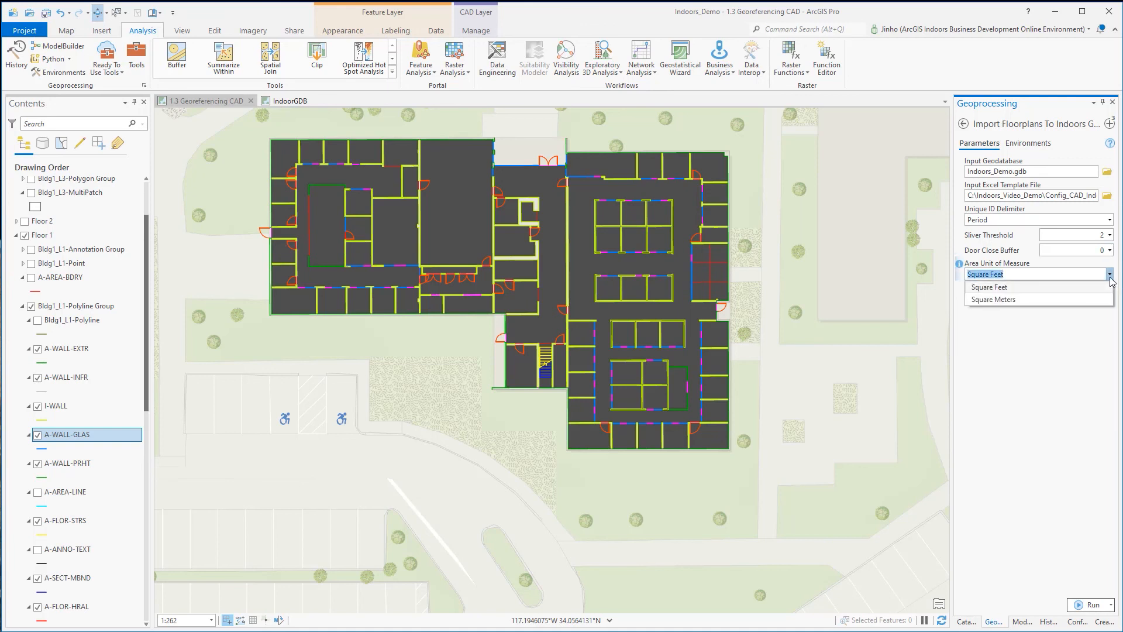
left_click(1111, 279)
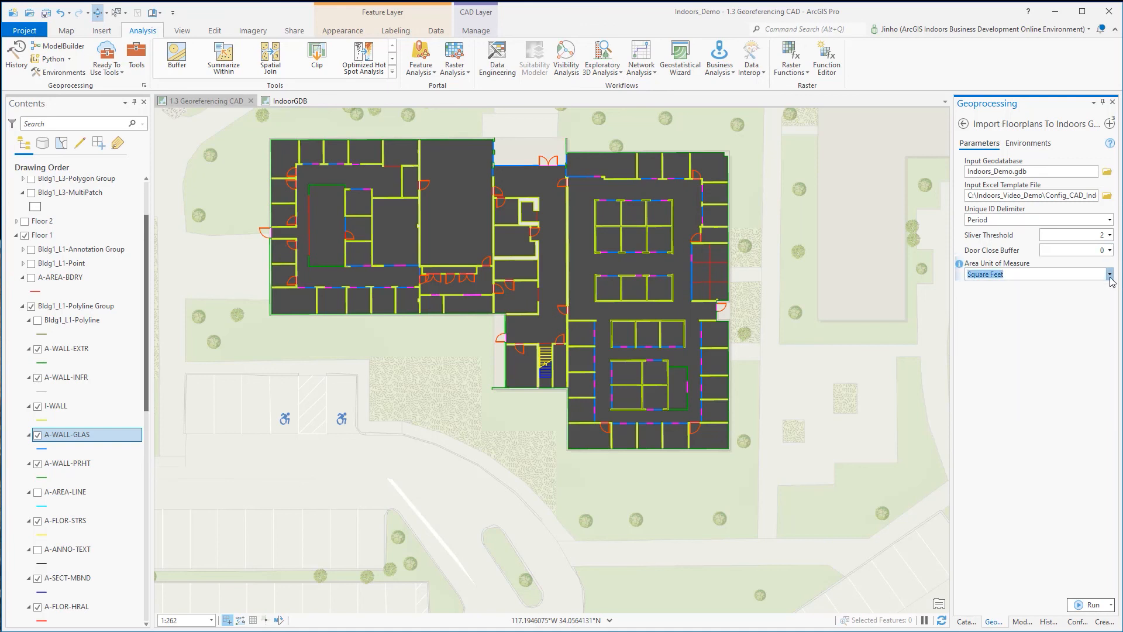
left_click(1082, 606)
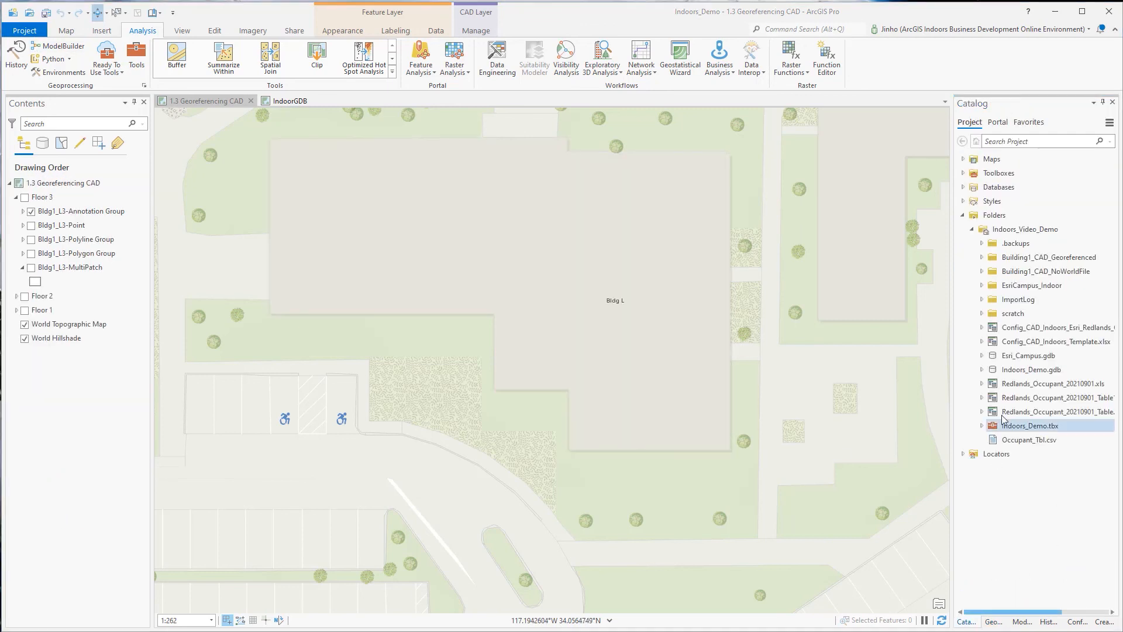
Add the Details, Facilities, Levels, Units and Sites feature classes from the Indoors dataset of Indoors_Demo.gdb to the map.
left_click(982, 369)
left_click(991, 383)
left_click(1031, 411)
left_click(1034, 439, "ctrl")
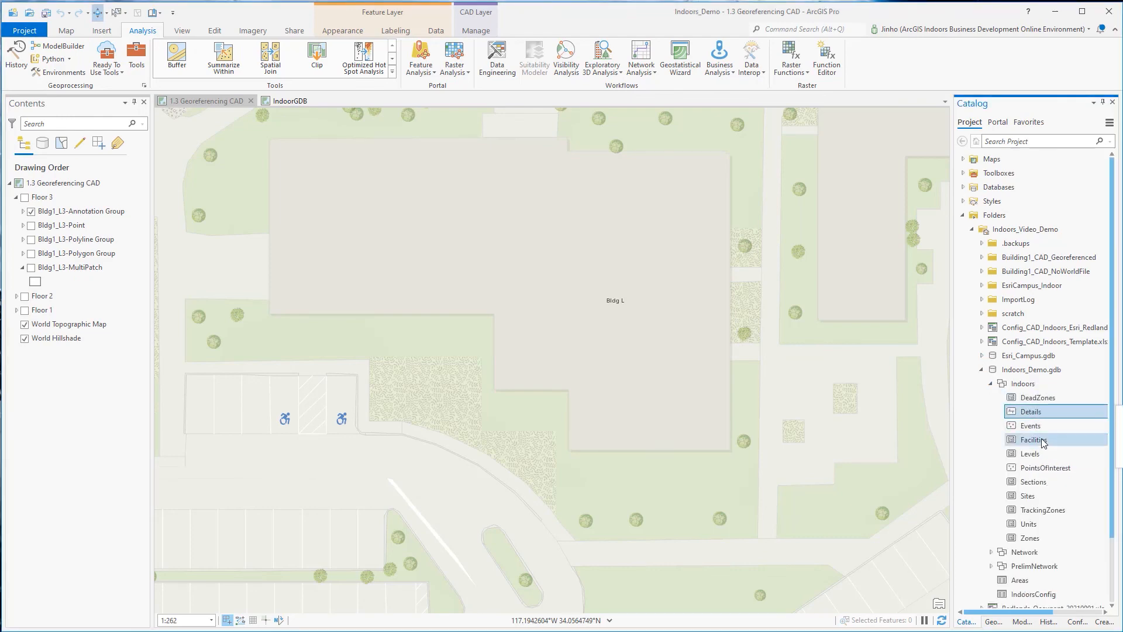
left_click(1029, 453, "ctrl")
left_click(1028, 523, "ctrl")
left_click_drag(1028, 523, 64, 190)
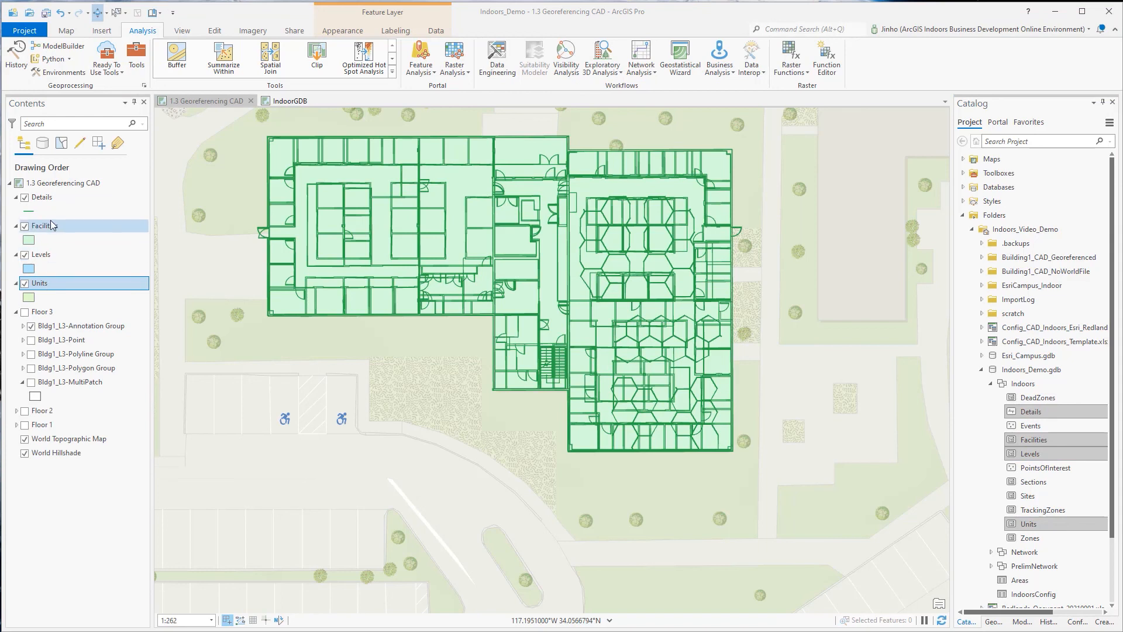
left_click(1053, 495)
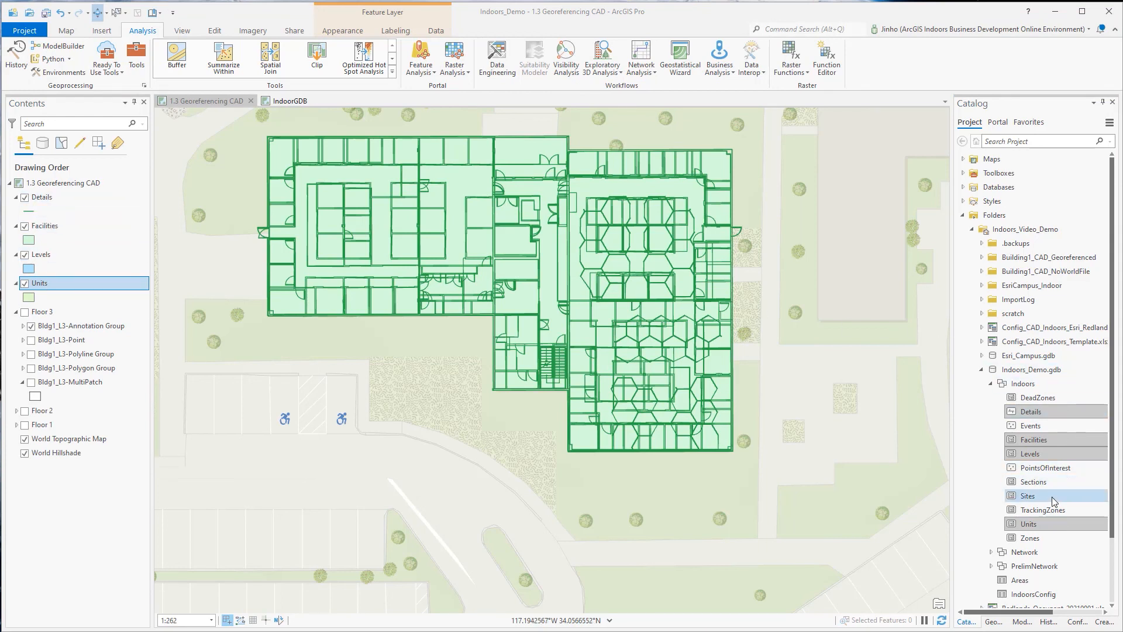
left_click_drag(1053, 496, 69, 310)
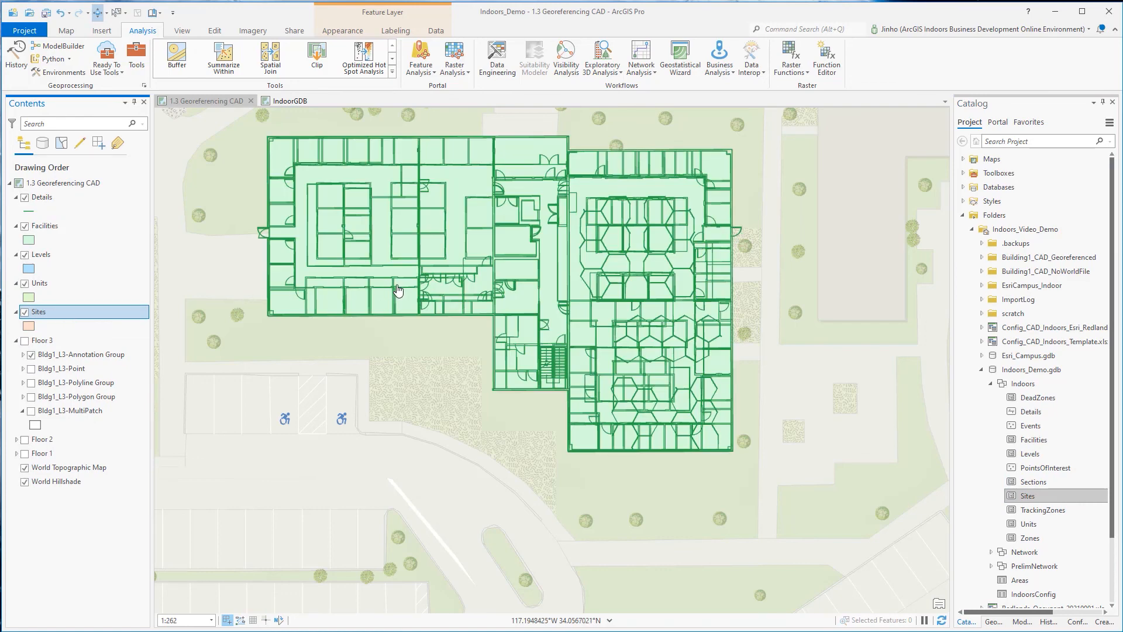
Hide the Facilities and Units layers to display the Levels polygons beneath the Details lines.
left_click(25, 226)
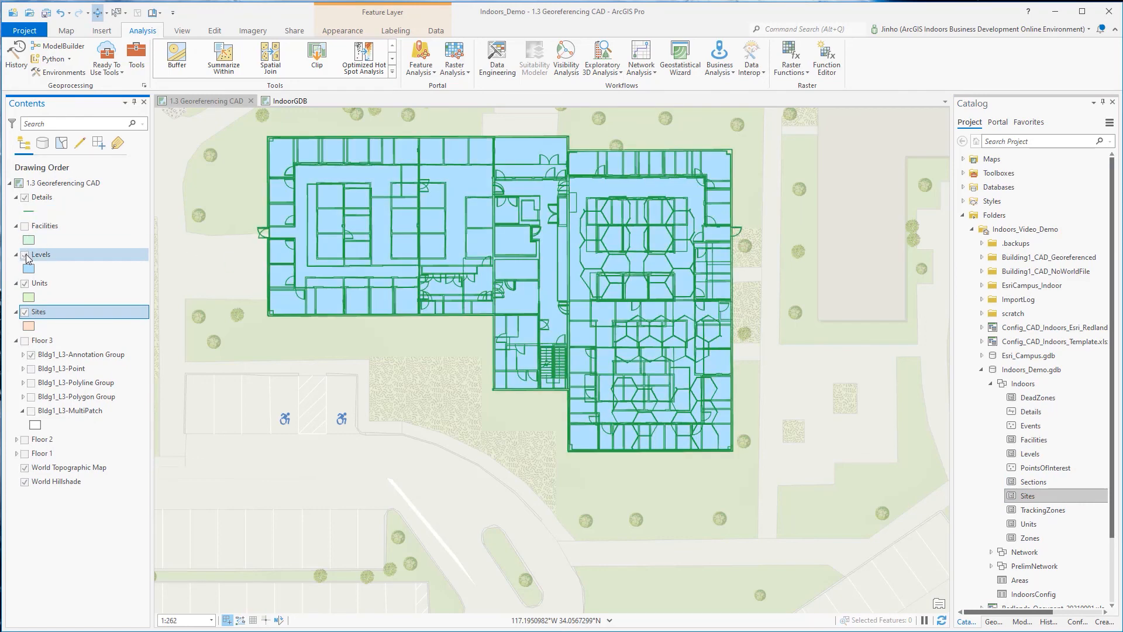
left_click(24, 284)
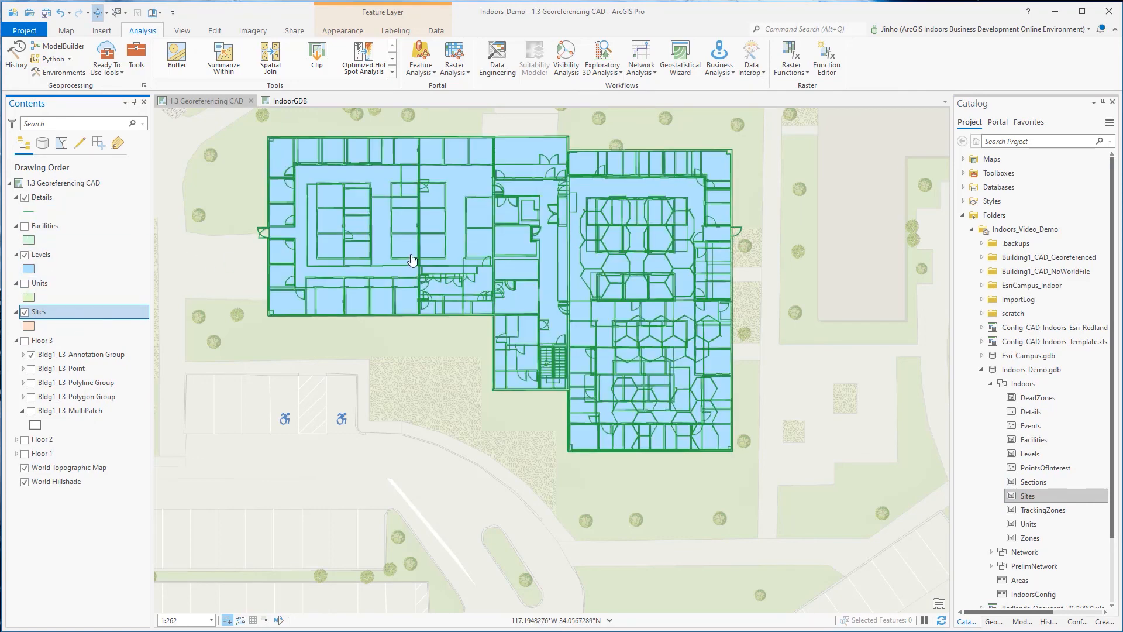